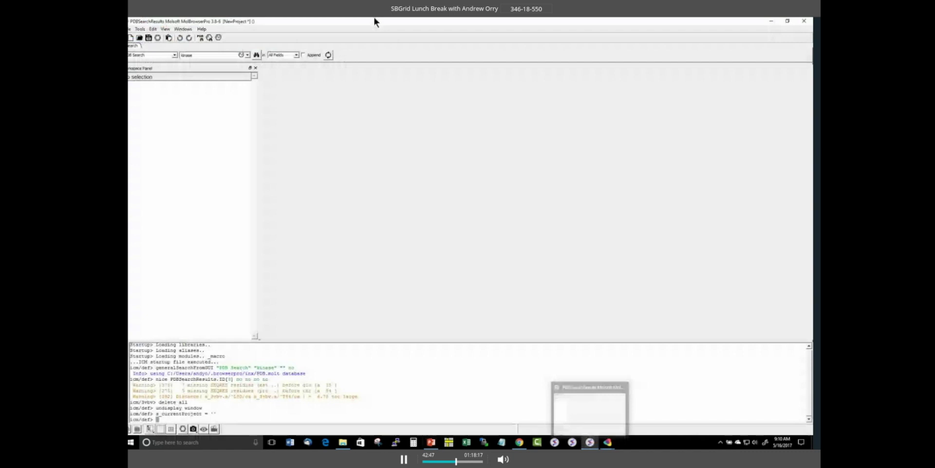
Step: Shrink the command terminal and run a PDB Search for kinase across all fields
left_click_drag(295, 342, 299, 392)
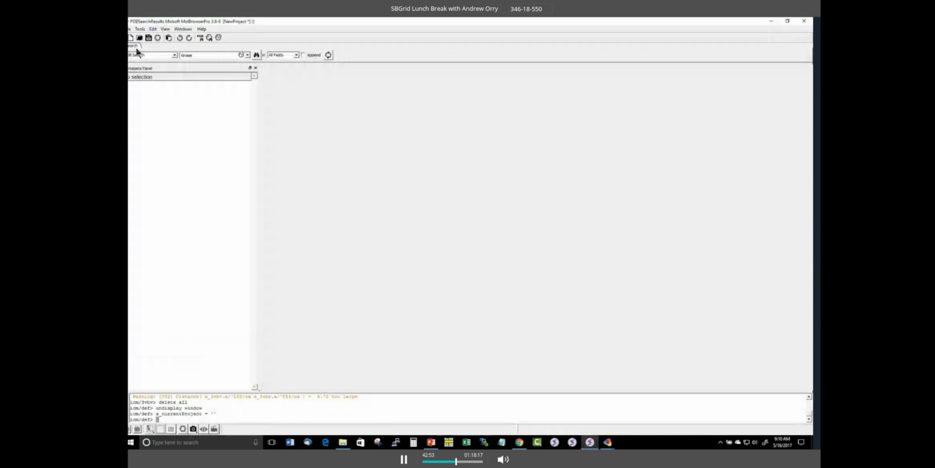
left_click(162, 55)
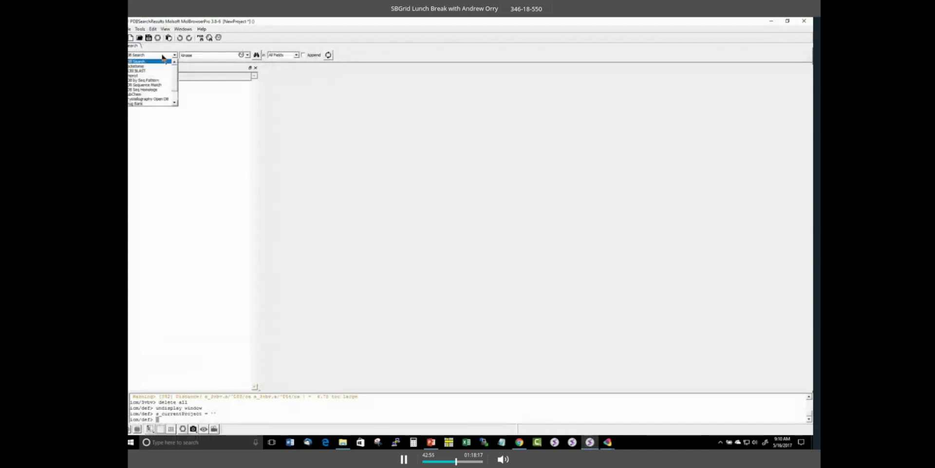
scroll(174, 73, "up", 1)
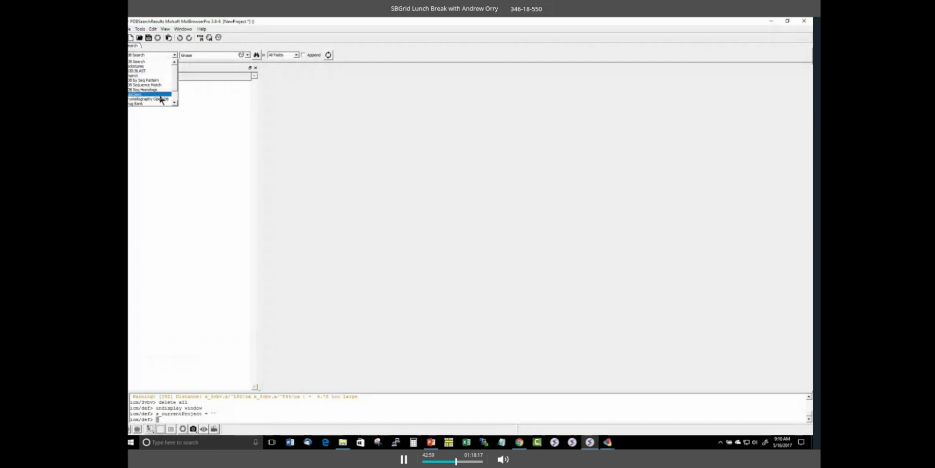
left_click(182, 55)
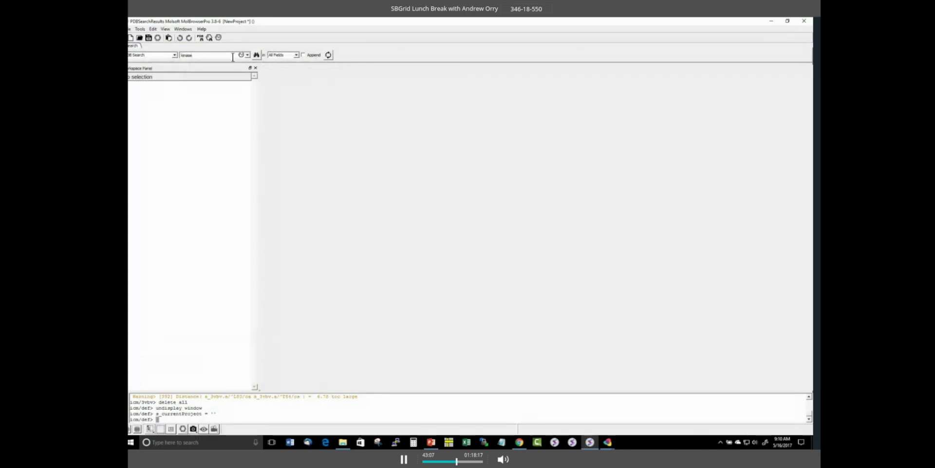
key("Return")
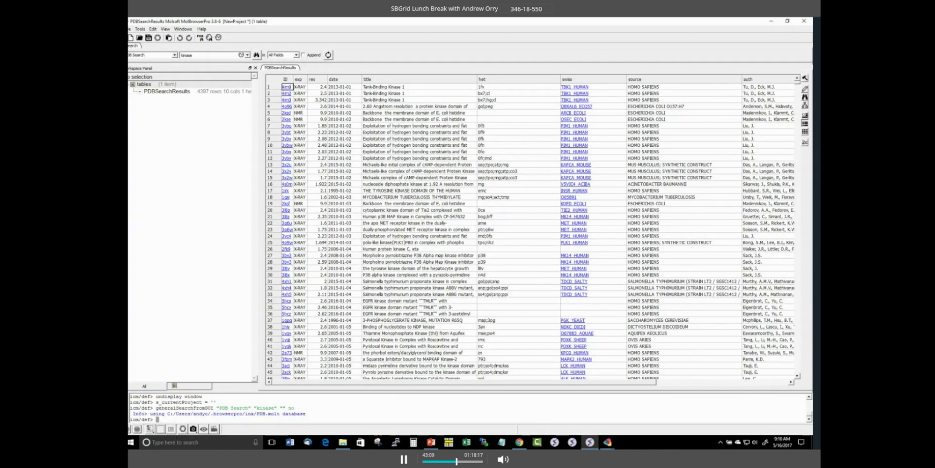
Step: Load the Aurora2 kinase structure in complex with a GSK3beta inhibitor from the search results and widen the 3D graphics area
scroll(440, 261, "down", 4)
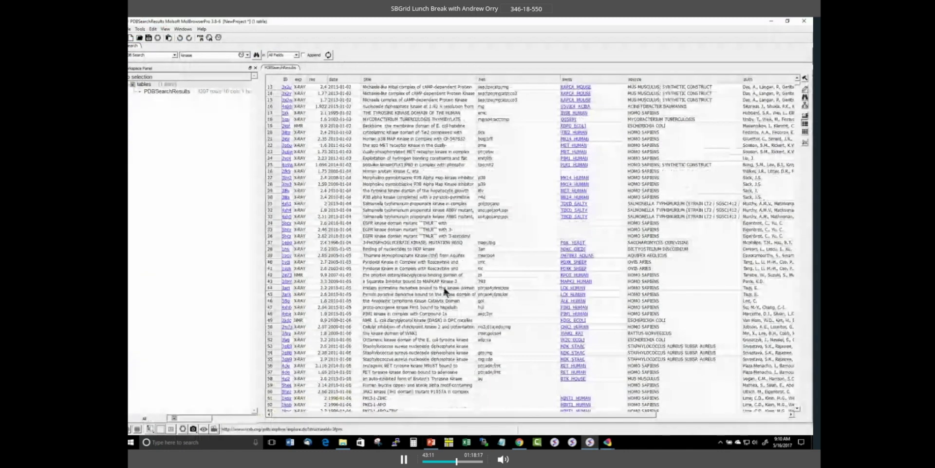
scroll(444, 291, "down", 6)
scroll(446, 306, "down", 2)
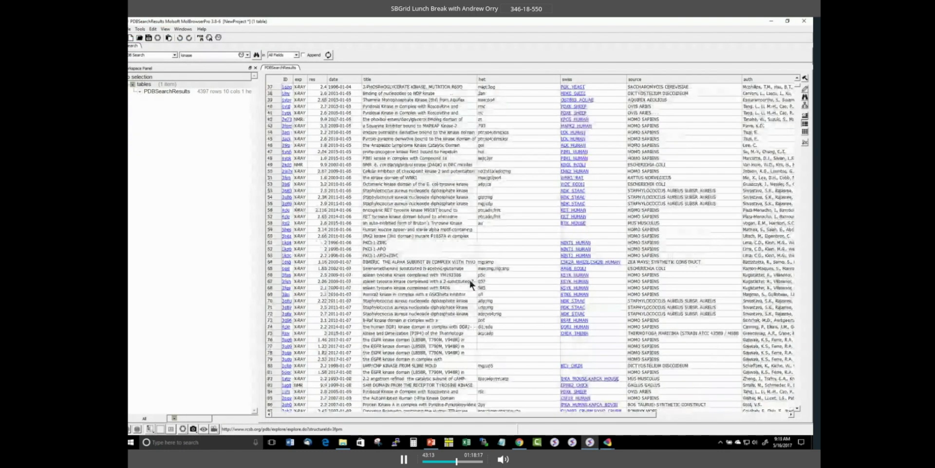
scroll(470, 279, "down", 3)
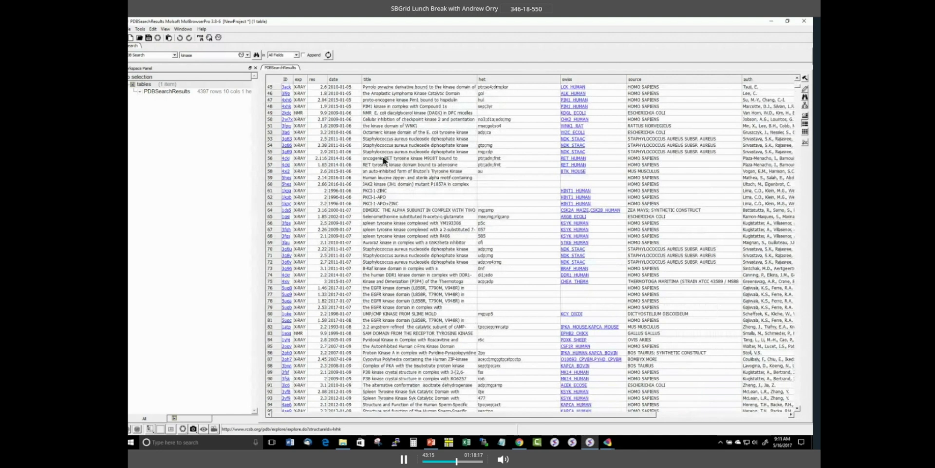
scroll(419, 181, "down", 2)
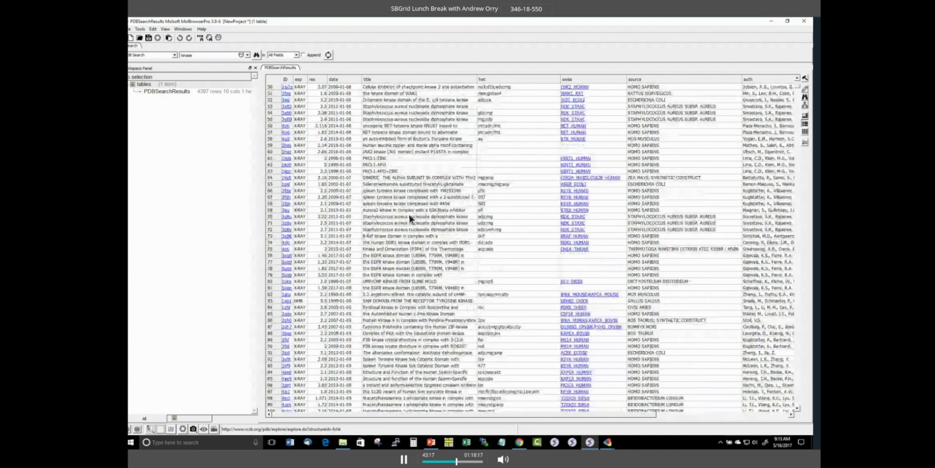
double_click(410, 210)
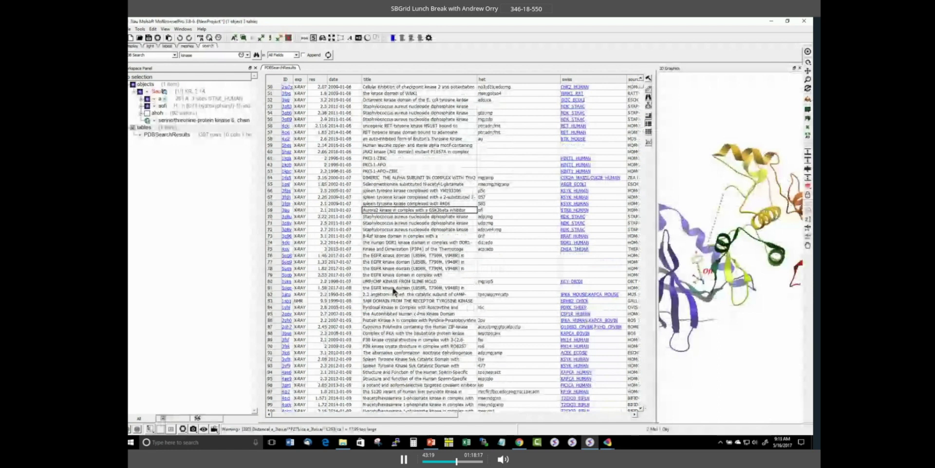
left_click_drag(648, 205, 575, 205)
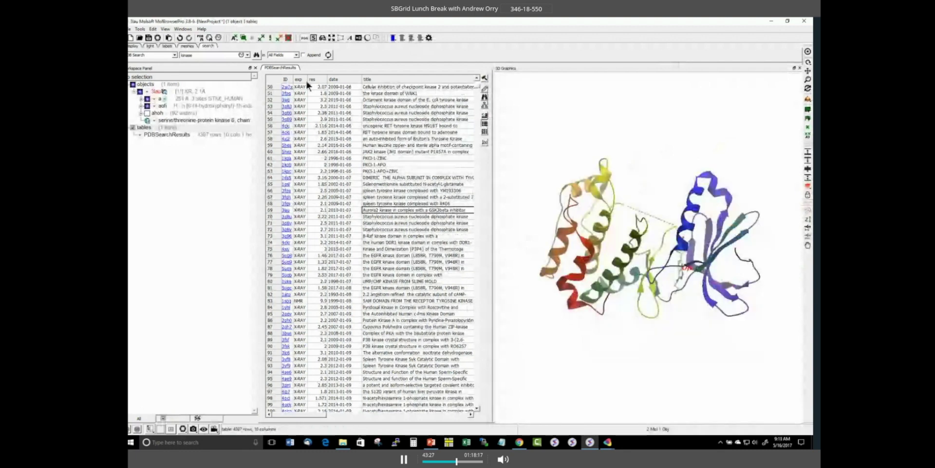
Step: Create a histogram of the date column in the kinase results table and enlarge the plot area
right_click(345, 81)
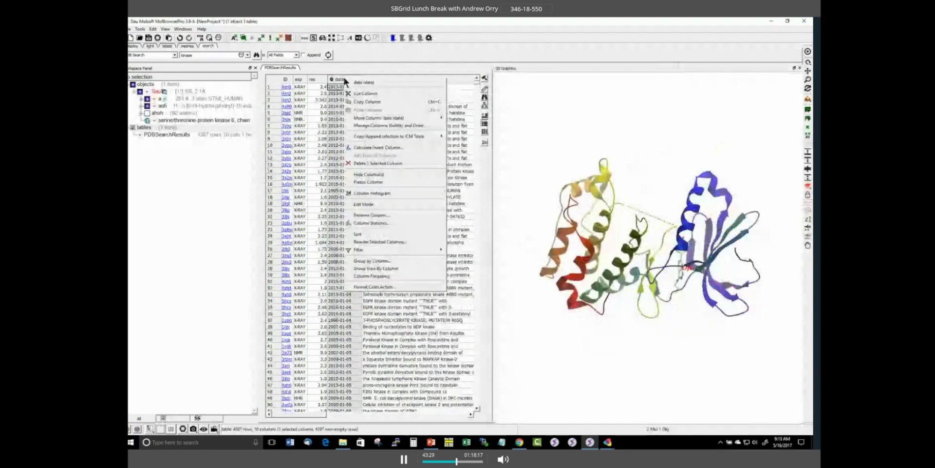
left_click(360, 194)
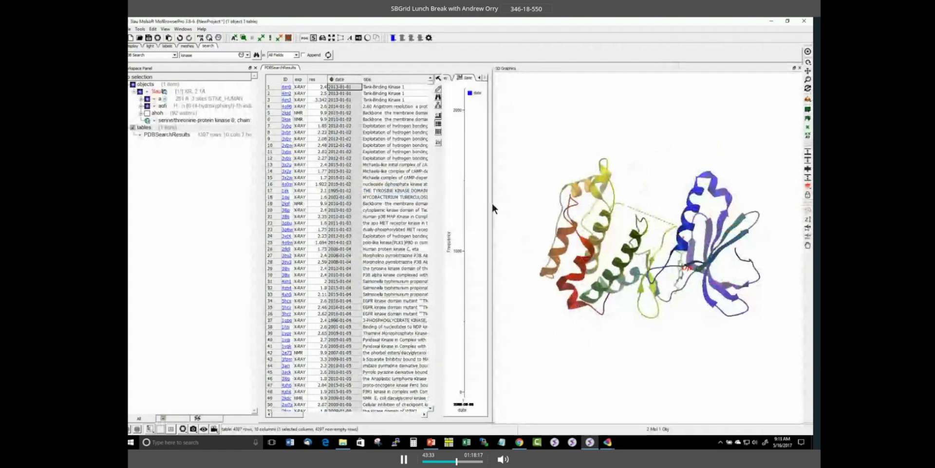
left_click_drag(528, 199, 681, 205)
left_click_drag(597, 206, 339, 208)
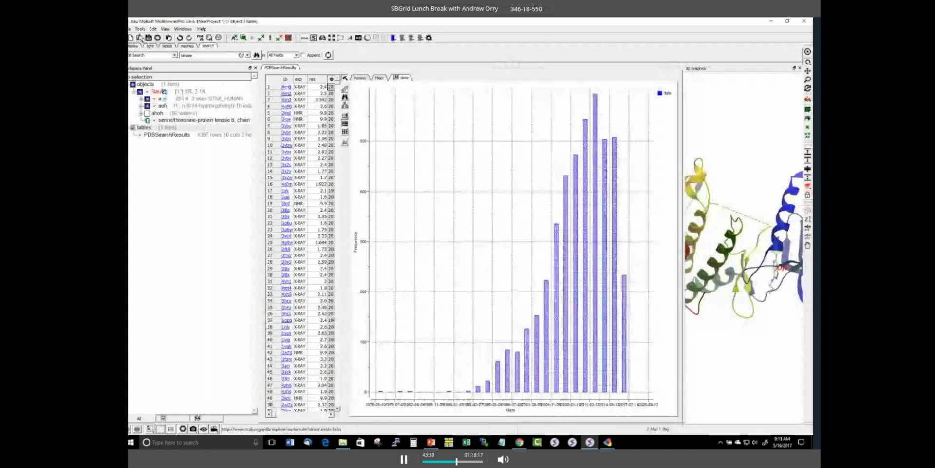
Step: Clear the whole session by deleting all loaded items
left_click(129, 29)
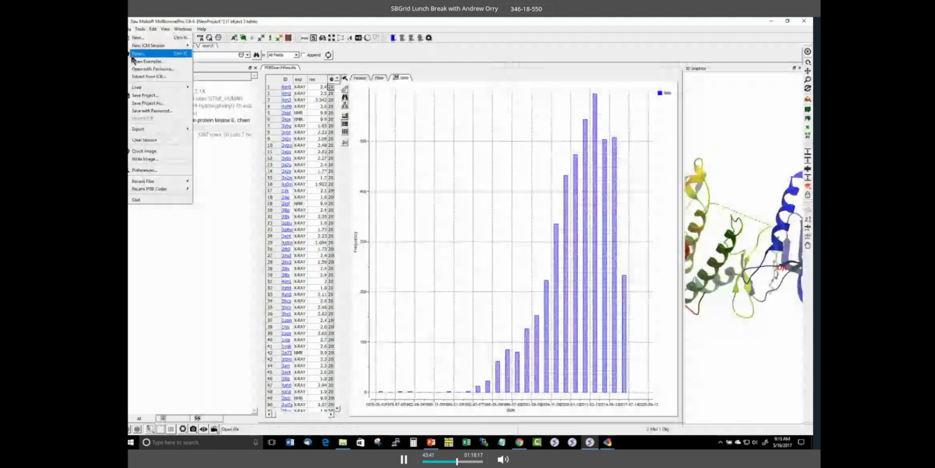
left_click(254, 135)
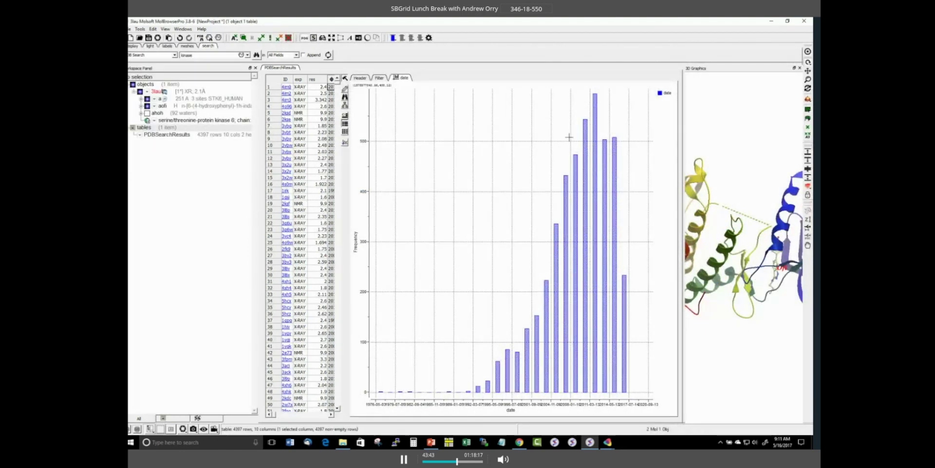
left_click(158, 38)
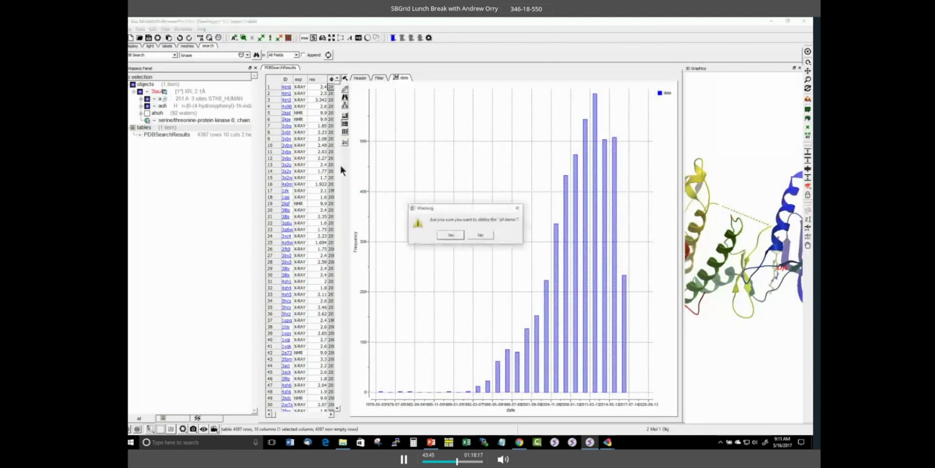
key("Return")
Step: Load PDB structure 1xbb through the PDB Search
double_click(203, 55)
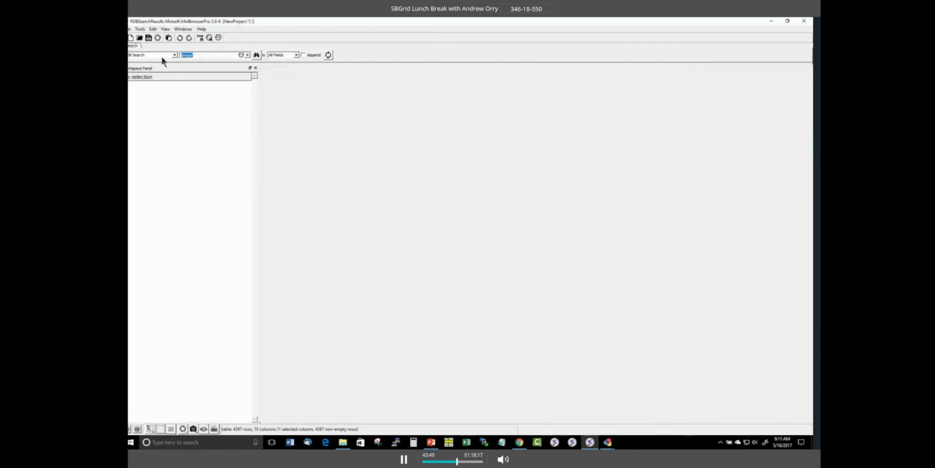
type("1xbb")
key("Return")
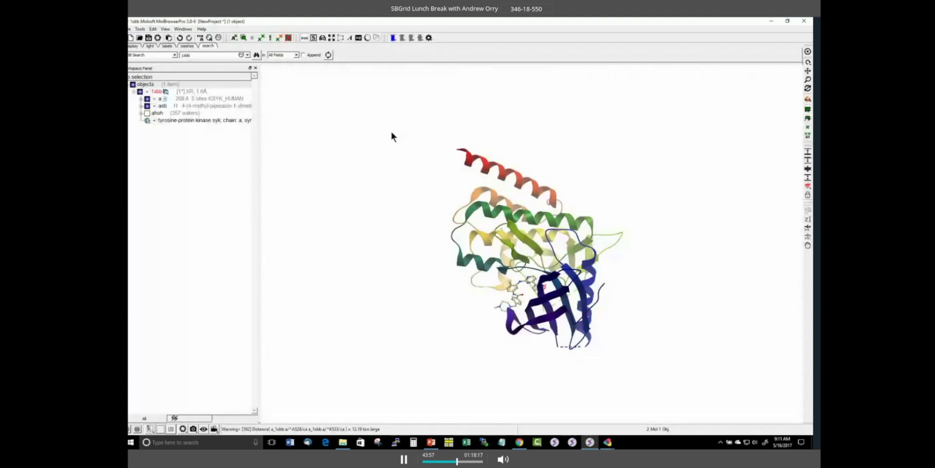
Step: Orient and frame the full 1xbb kinase with its ligand, and store the view as a slide
left_click_drag(392, 132, 279, 258)
scroll(387, 209, "up", 3)
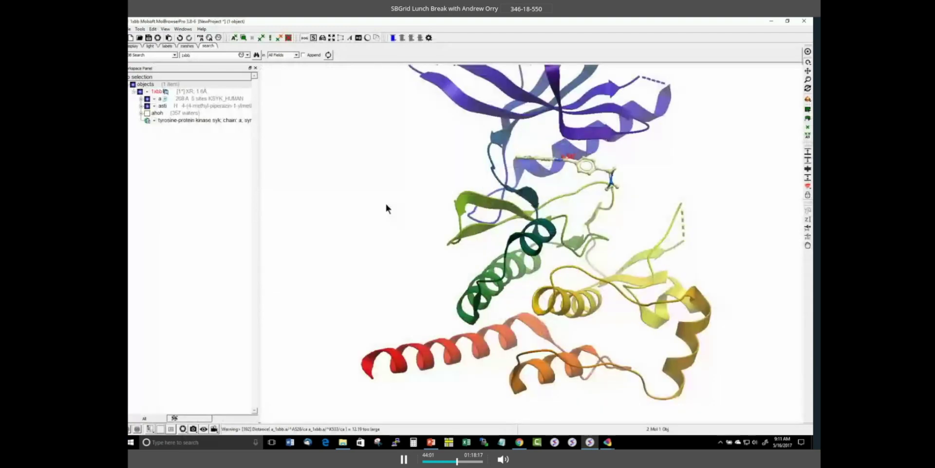
middle_click_drag(385, 209, 381, 231)
left_click_drag(382, 229, 643, 227)
left_click_drag(676, 201, 616, 192)
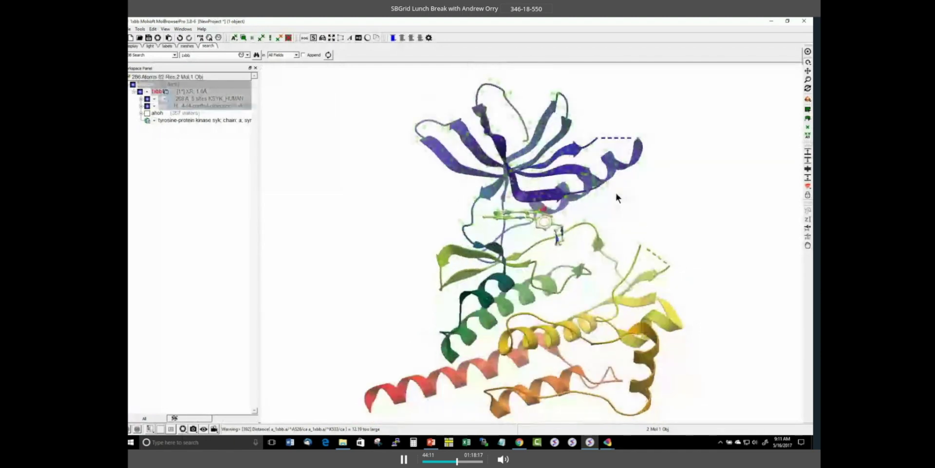
left_click(626, 202)
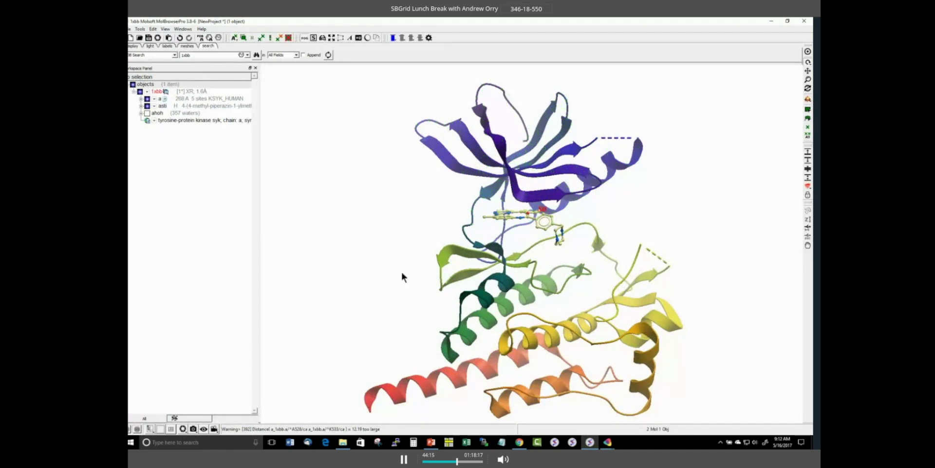
left_click_drag(401, 273, 365, 266)
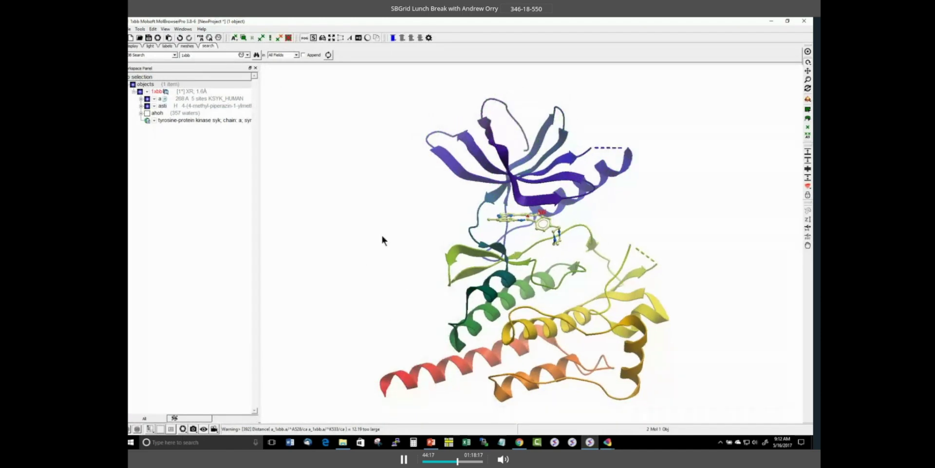
left_click_drag(382, 236, 413, 207)
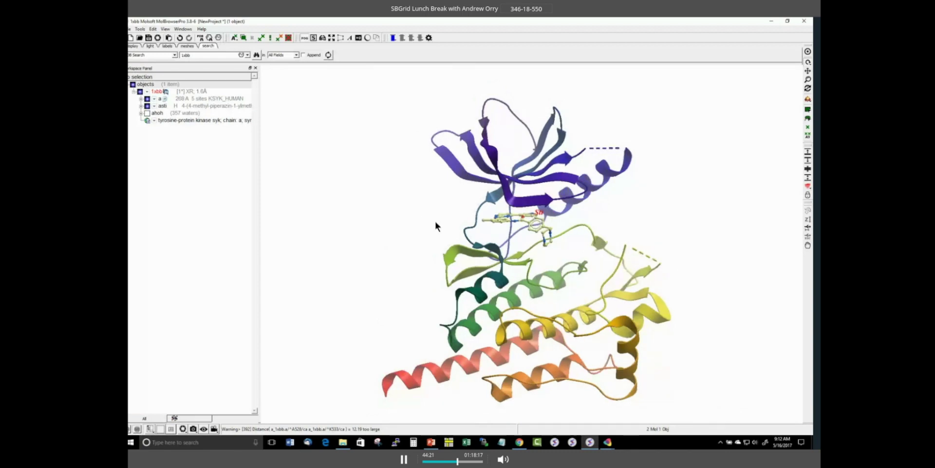
left_click(193, 429)
Step: Zoom far out from the structure, select it and clear the selection, and restore the view stored in Slide 1
left_click_drag(293, 161, 294, 414)
right_click_drag(457, 144, 678, 264)
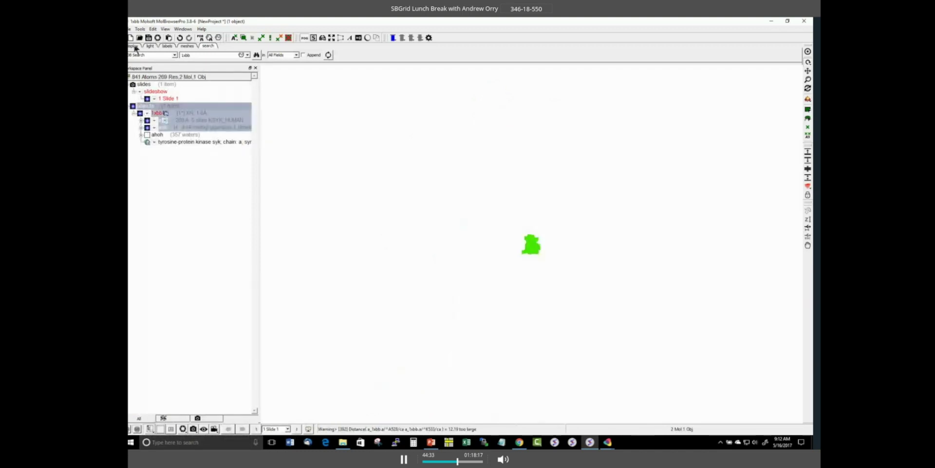
left_click(134, 46)
right_click_drag(341, 133, 321, 164)
left_click(226, 110)
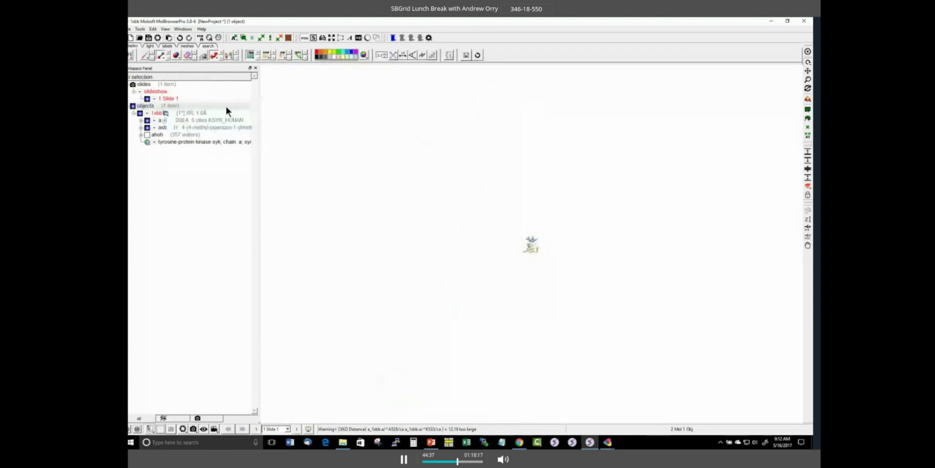
mouse_move(148, 100)
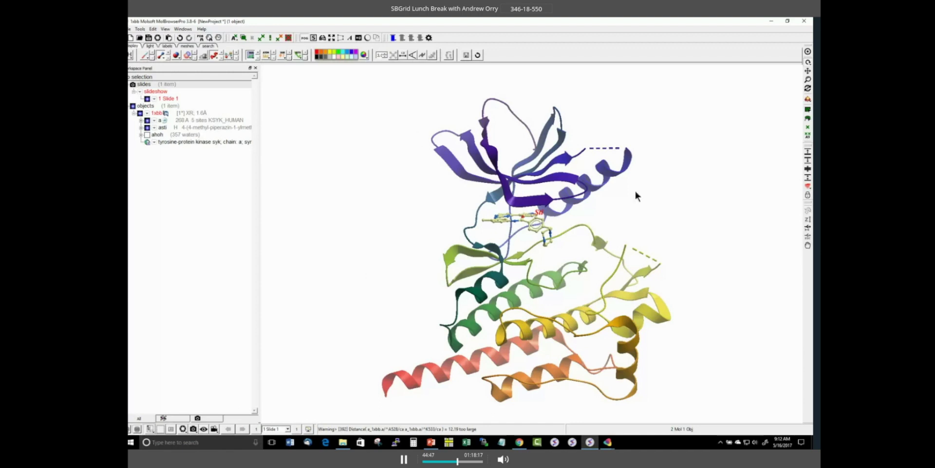
Step: Hide and redisplay protein chain a and the asti ligand in turn
left_click_drag(635, 192, 344, 220)
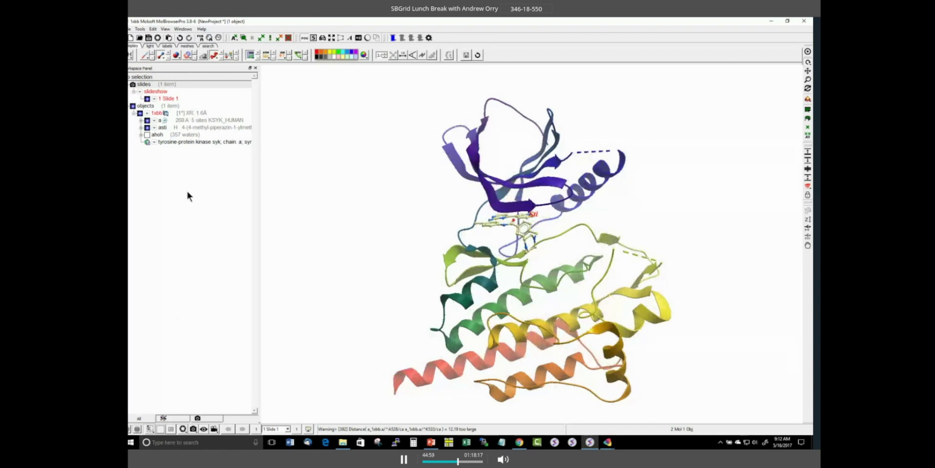
left_click(147, 121)
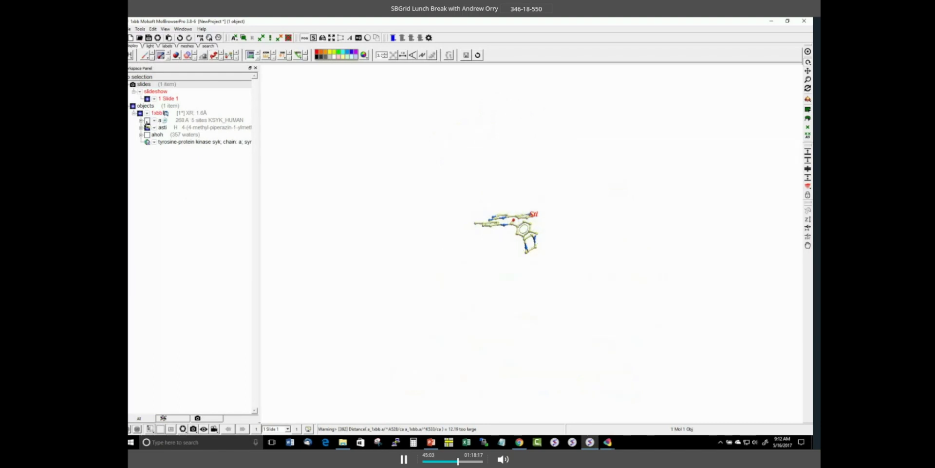
left_click(147, 121)
left_click(147, 120)
left_click(147, 120)
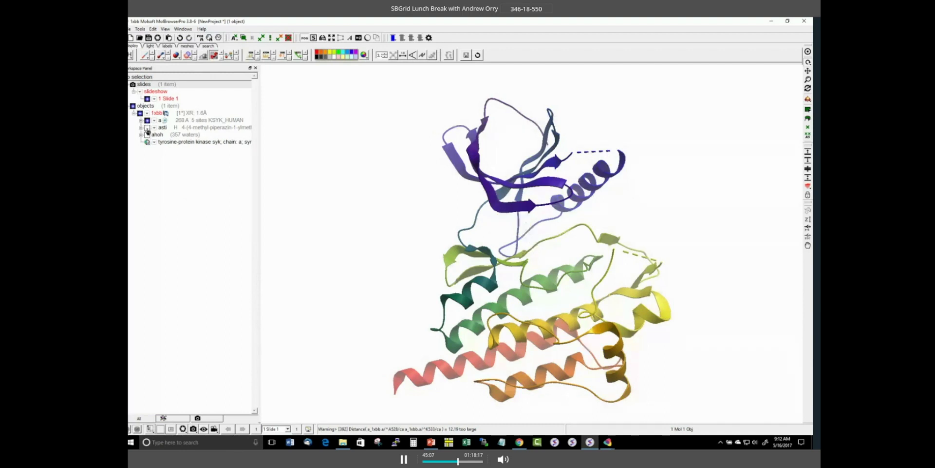
Step: Display the water molecules in CPK representation and hide them again
right_click(147, 137)
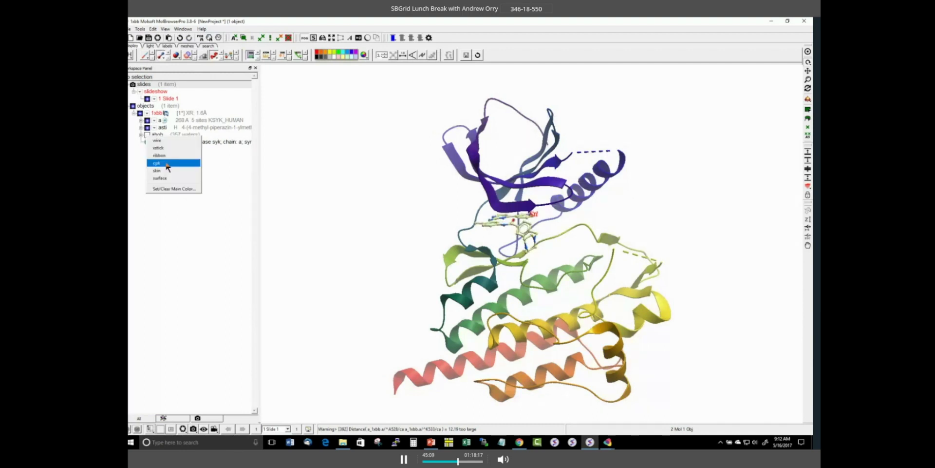
left_click(166, 163)
left_click(146, 135)
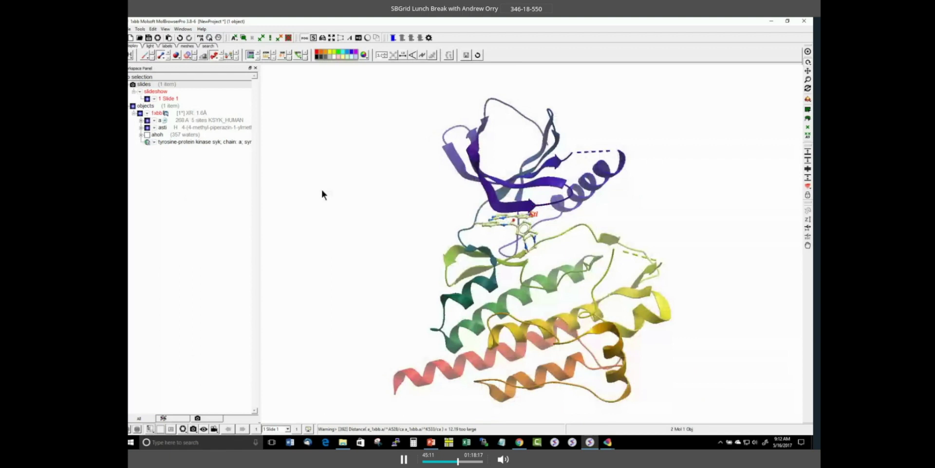
Step: Select protein chain a of 1xbb and color its ribbon grey
left_click_drag(322, 191, 373, 195)
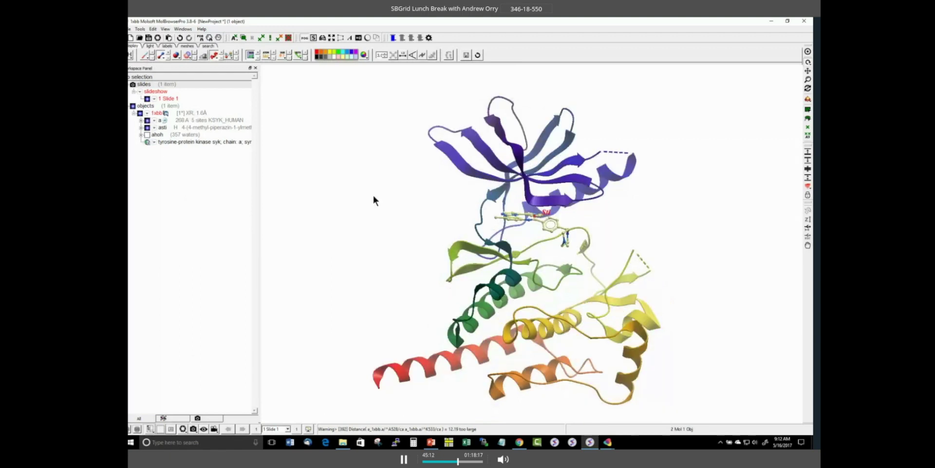
left_click(198, 122)
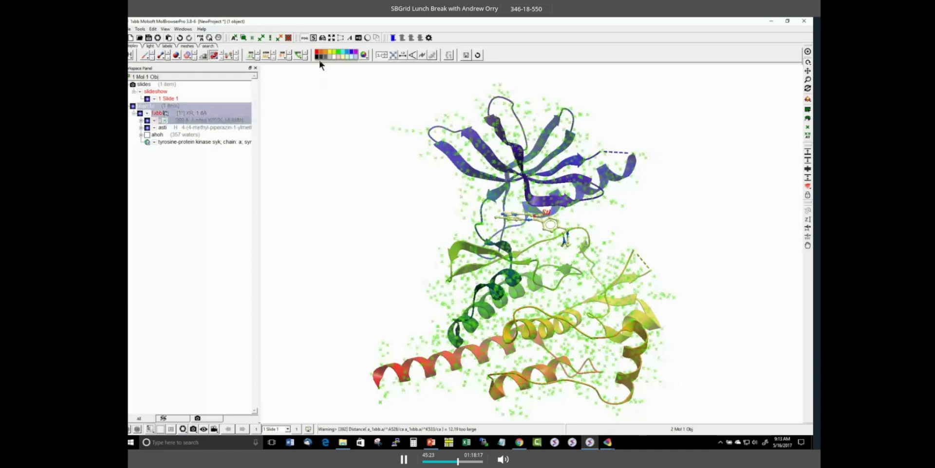
left_click(334, 57)
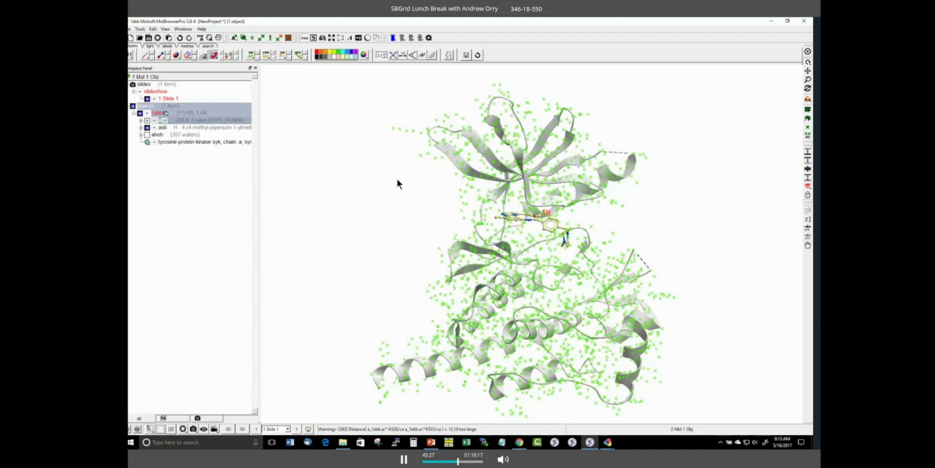
Step: Clear the selection on protein chain a and expand its residue sequence
left_click(413, 206)
left_click_drag(413, 206, 374, 203)
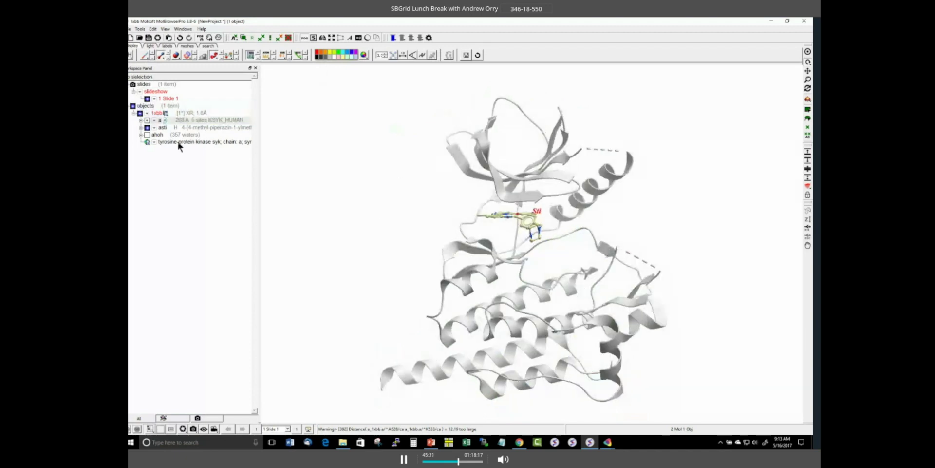
left_click(141, 120)
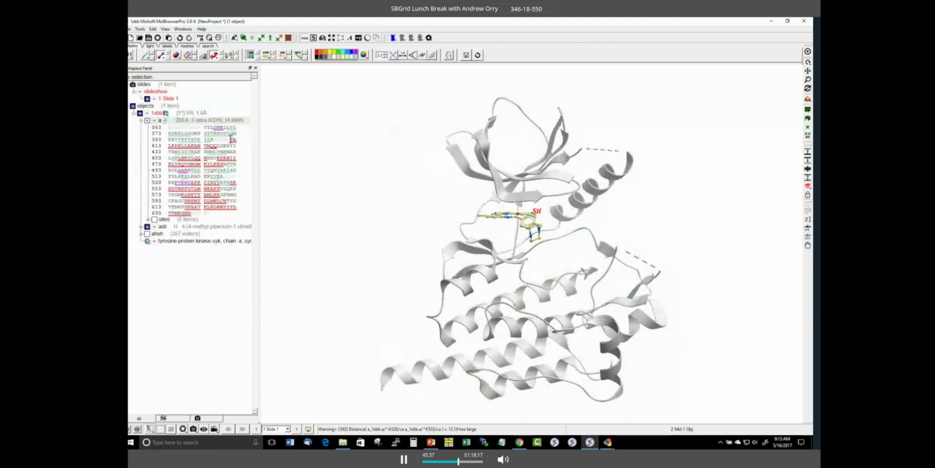
Step: Select the helix residues from the end of sequence row 393 into row 413, and clear the selection again
left_click_drag(231, 139, 219, 145)
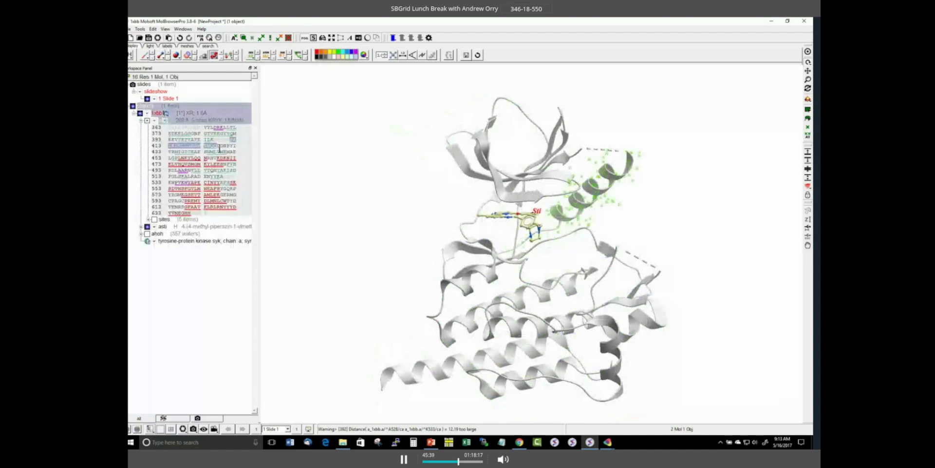
left_click(232, 141)
left_click(235, 140)
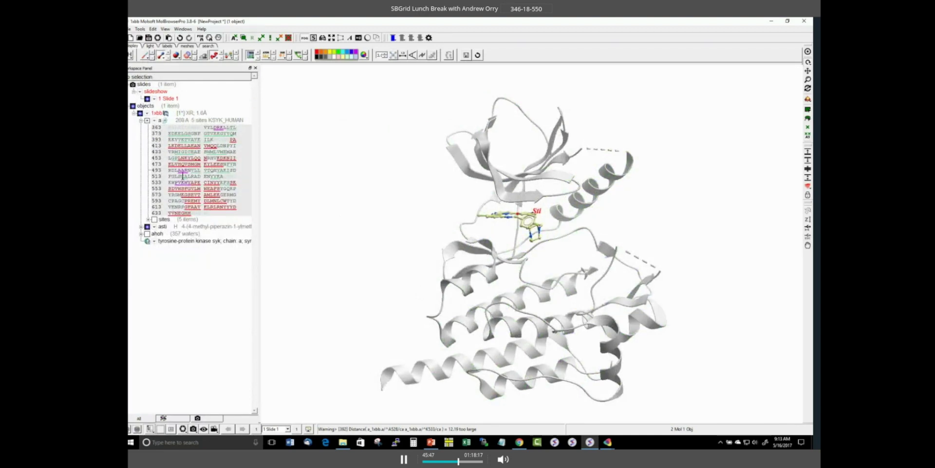
Step: Color the ribbon of the 16-residue helix running from the end of row 393 into row 413 red, and deselect it
left_click_drag(233, 139, 216, 145)
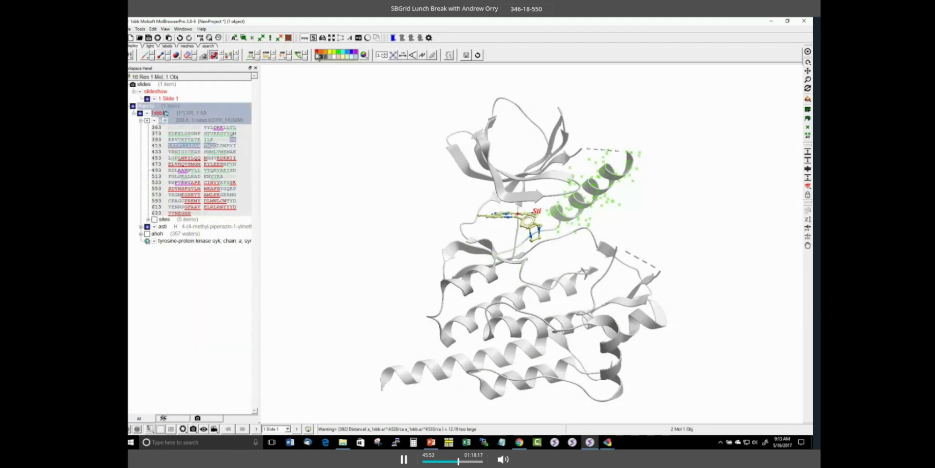
left_click(318, 55)
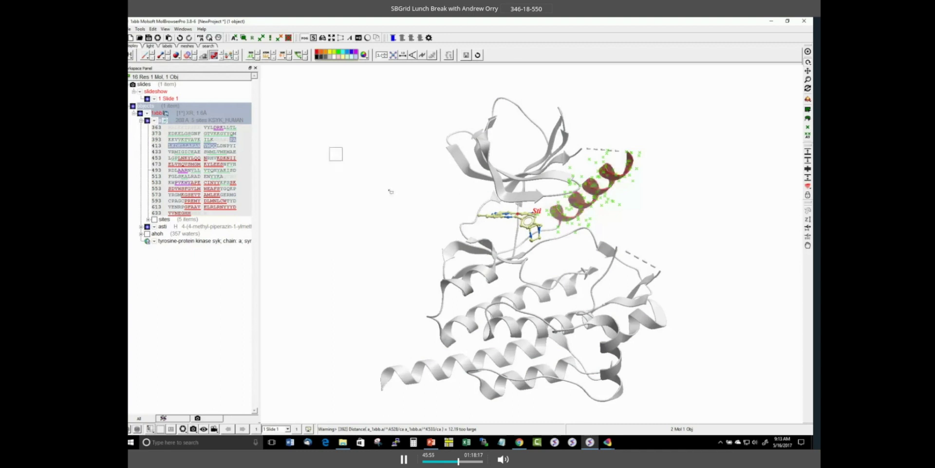
right_click_drag(390, 190, 409, 210)
left_click_drag(408, 211, 587, 248)
Step: Display the three consecutive residues spanning the end of sequence row 493 and start of row 513 as yellow sticks, and deselect them
left_click(234, 168)
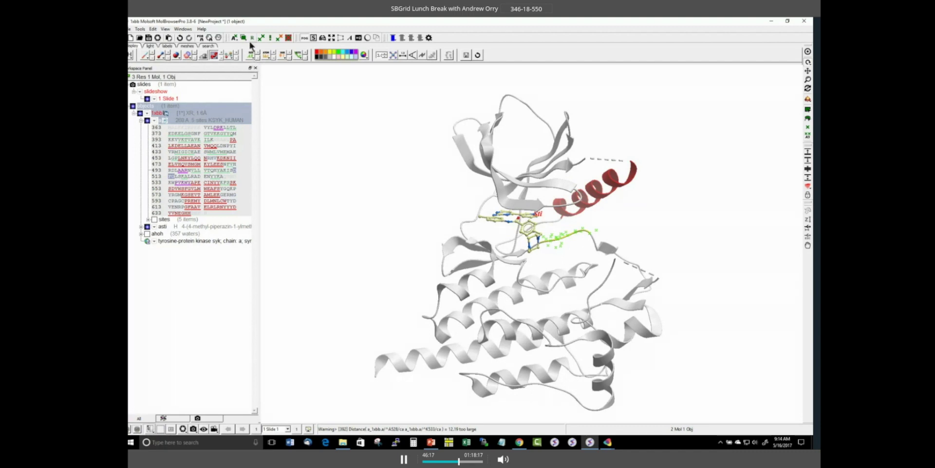
left_click(160, 56)
mouse_move(383, 249)
left_mouse_down()
mouse_move(336, 258)
mouse_move(380, 238)
left_mouse_up()
mouse_move(354, 203)
right_mouse_down()
mouse_move(405, 279)
mouse_move(375, 248)
right_mouse_up()
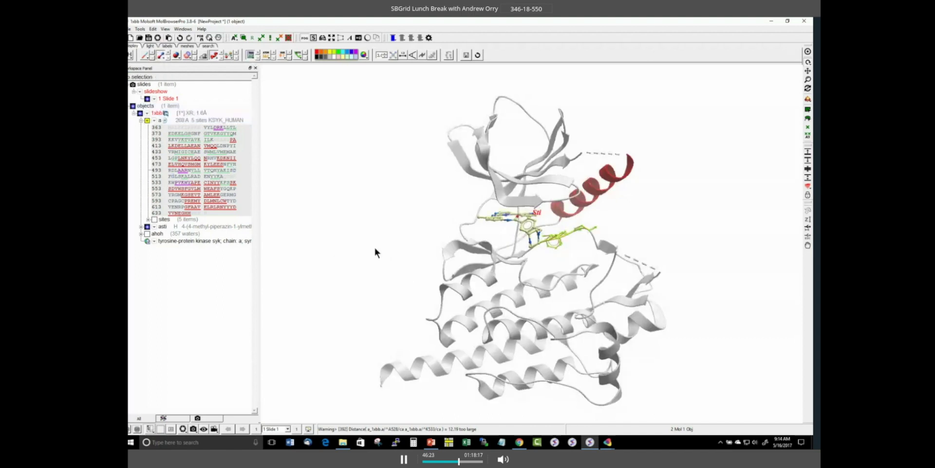
Step: Store the current view as Slide 2, and switch to Slide 1 and back to Slide 2
left_click(193, 430)
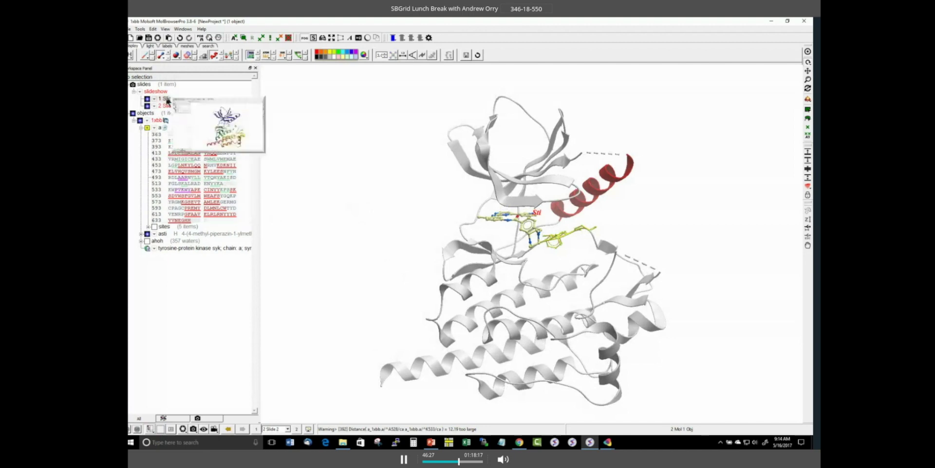
double_click(167, 99)
double_click(165, 107)
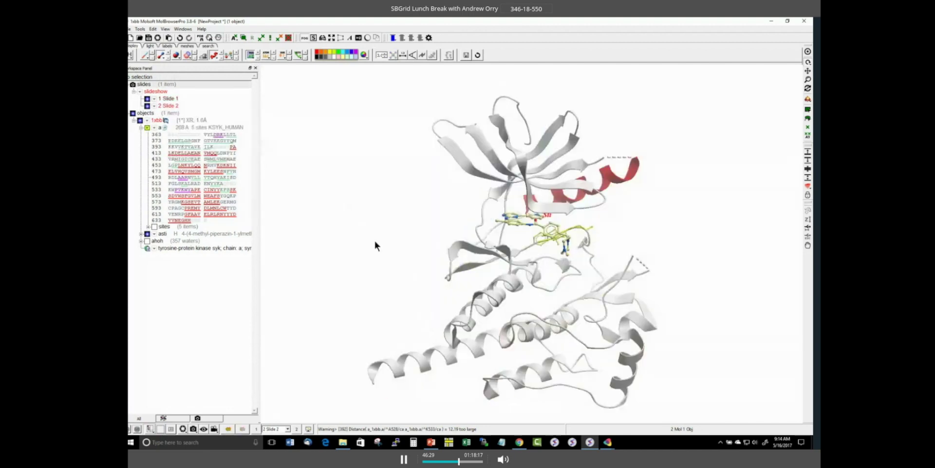
mouse_move(168, 109)
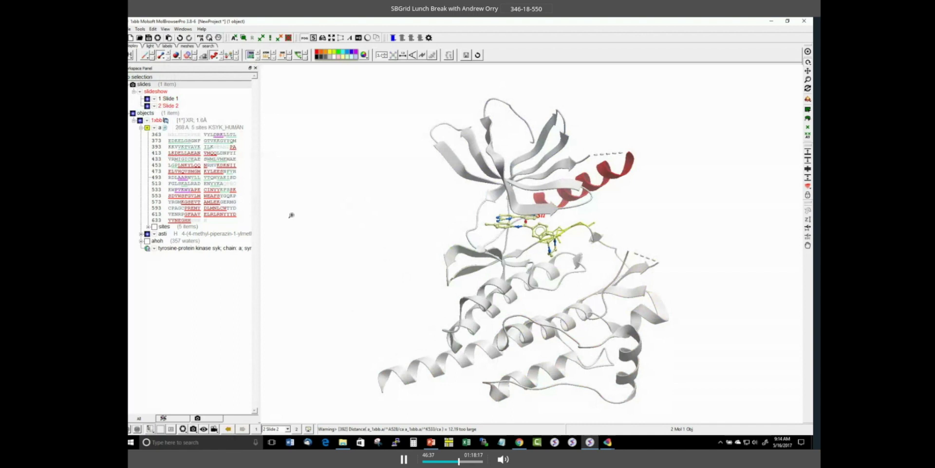
Step: Select the same-object neighbors around the asti ligand, excluding the source and leaving water unselected
right_click(177, 234)
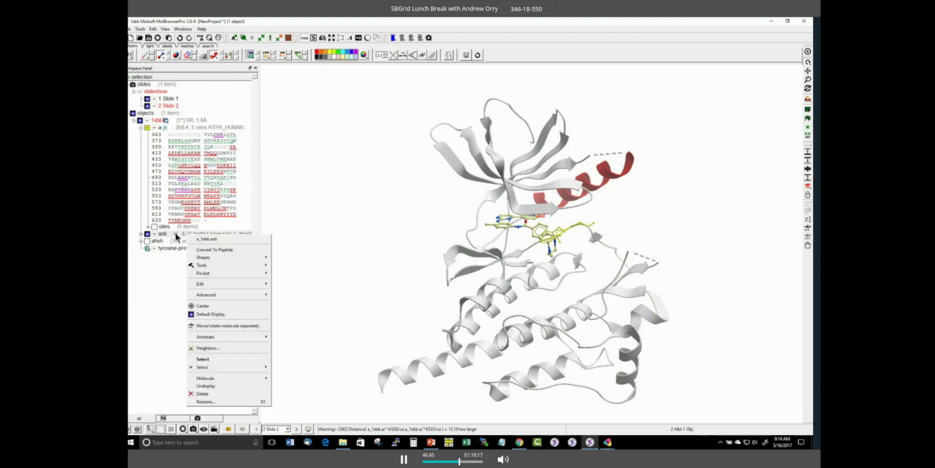
left_click(209, 348)
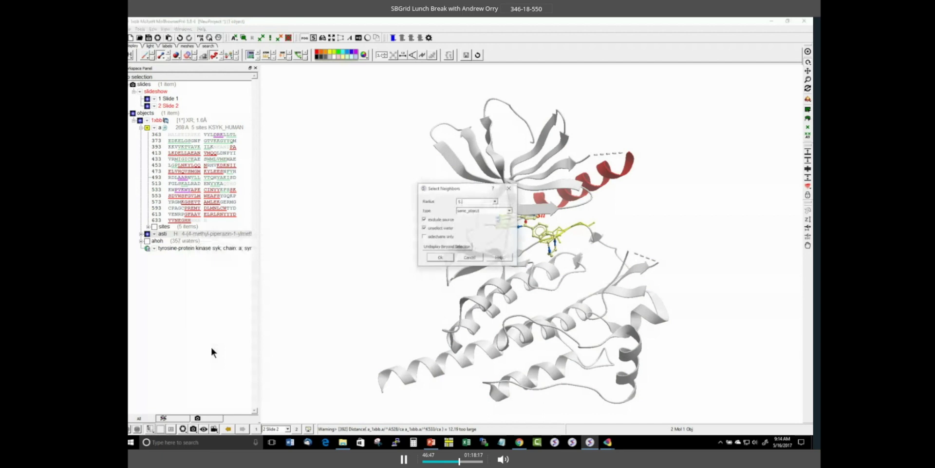
left_click_drag(466, 194, 364, 191)
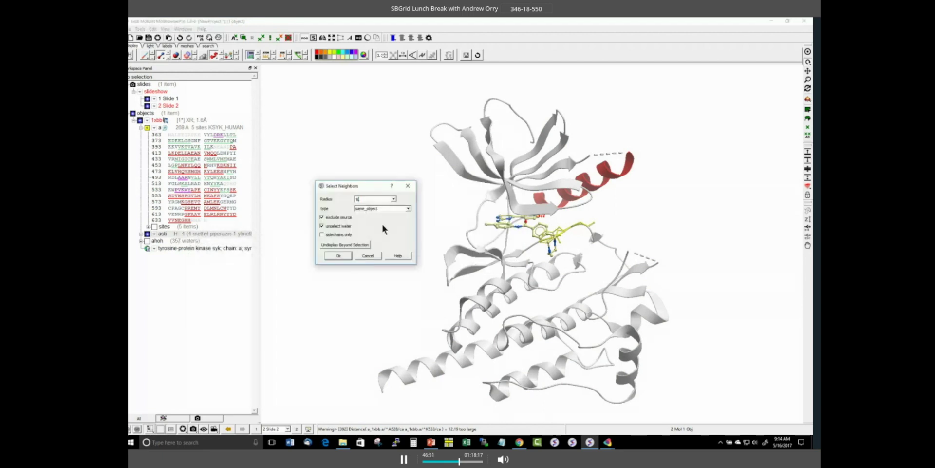
mouse_move(198, 108)
key("Tab")
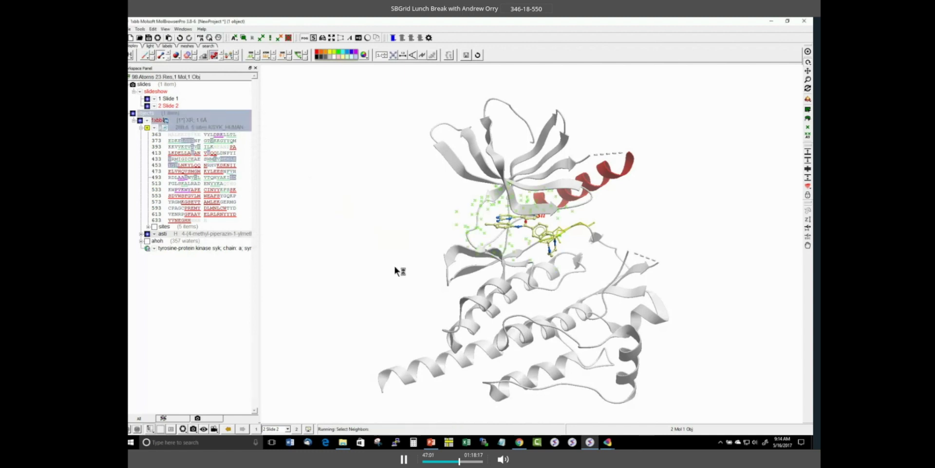
Step: Extend the neighbor selection to complete residues, display them as sticks around the ligand, and clear the selection
left_click_drag(274, 197, 274, 255)
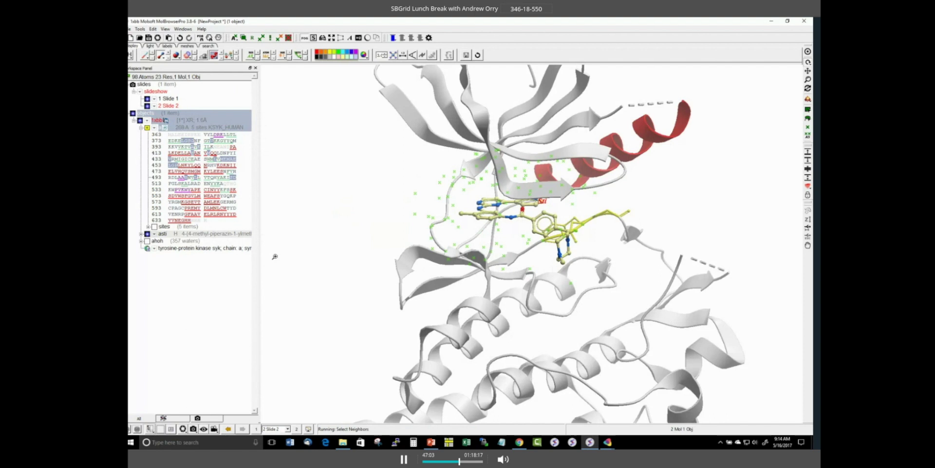
left_click_drag(349, 232, 427, 213)
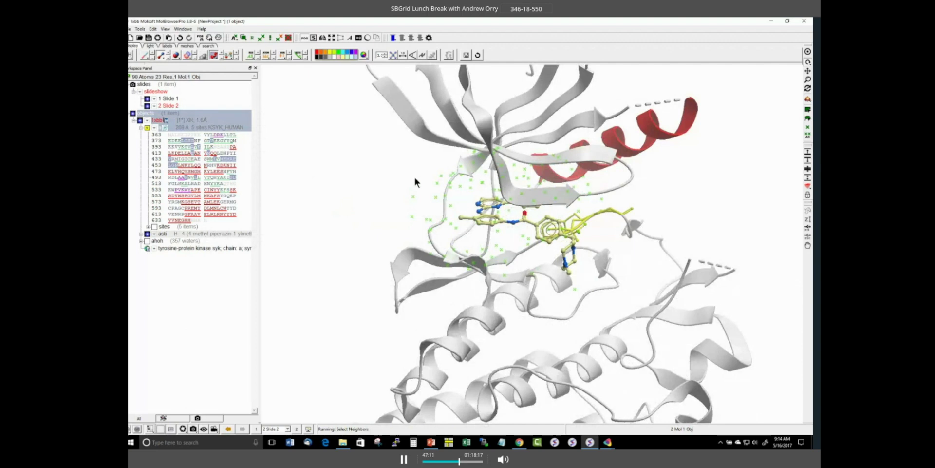
left_click(145, 55)
left_click(252, 38)
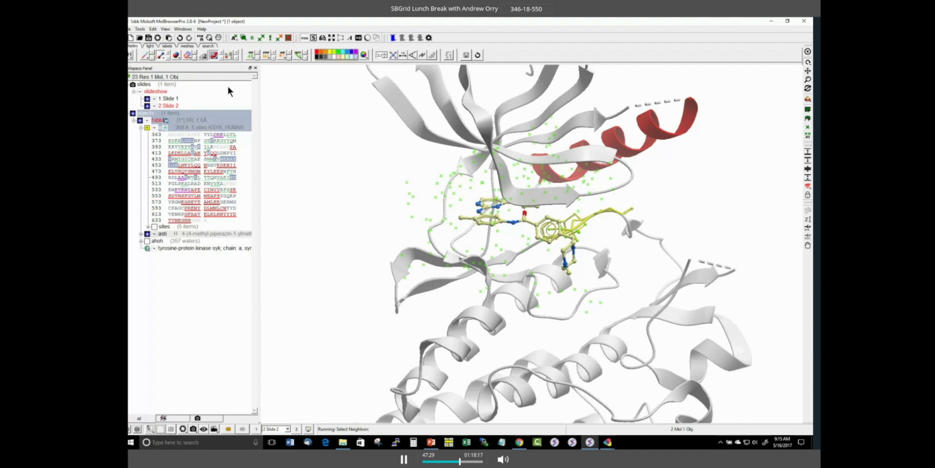
left_click(162, 57)
left_click_drag(347, 224, 348, 183)
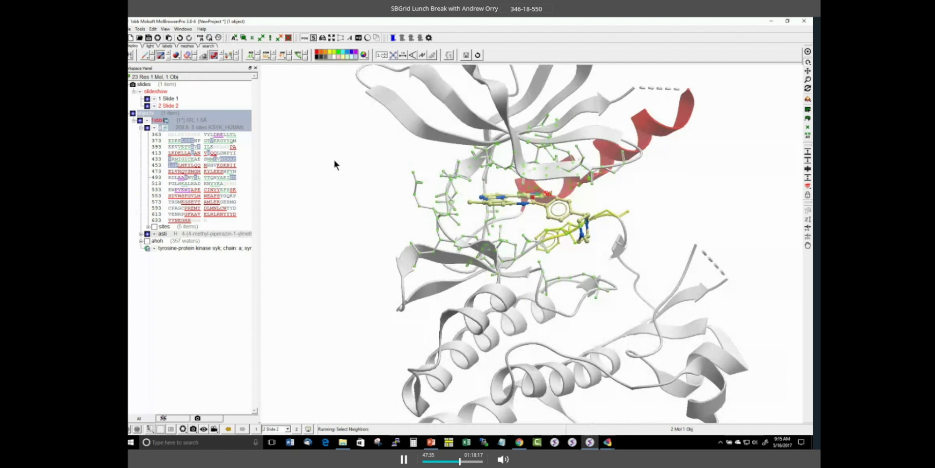
right_click_drag(368, 209, 390, 226)
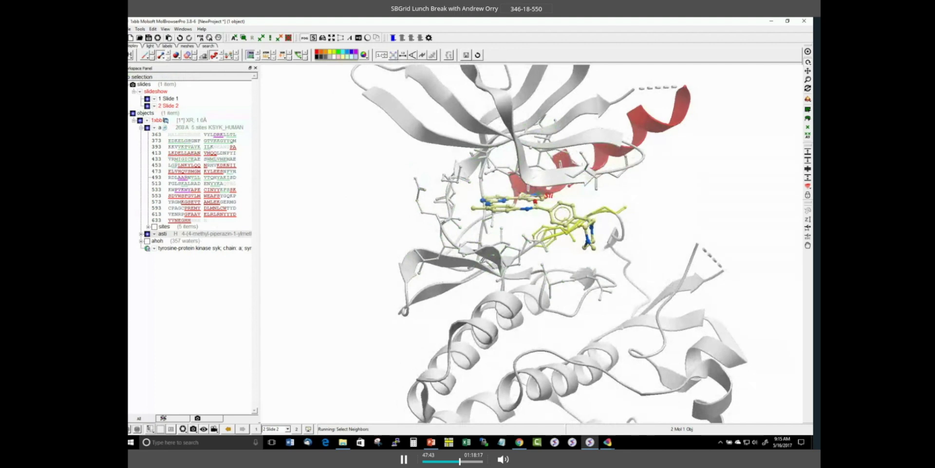
Step: Display the asti ligand in CPK representation, color only its carbons bright green (RGB 85, 255, 0), and deselect it
left_click(219, 234)
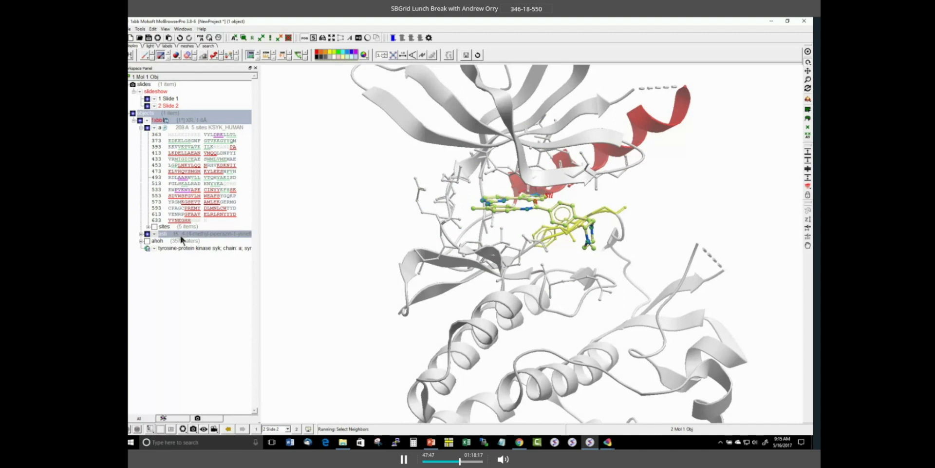
left_click(177, 56)
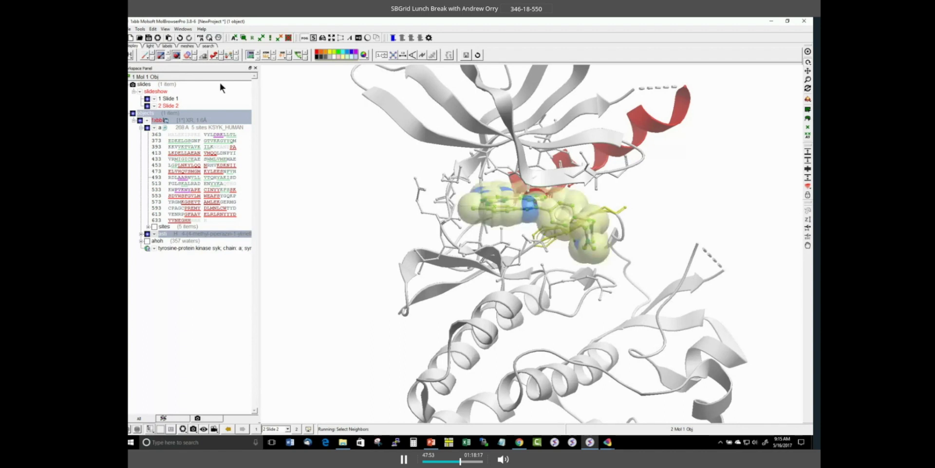
right_click(177, 58)
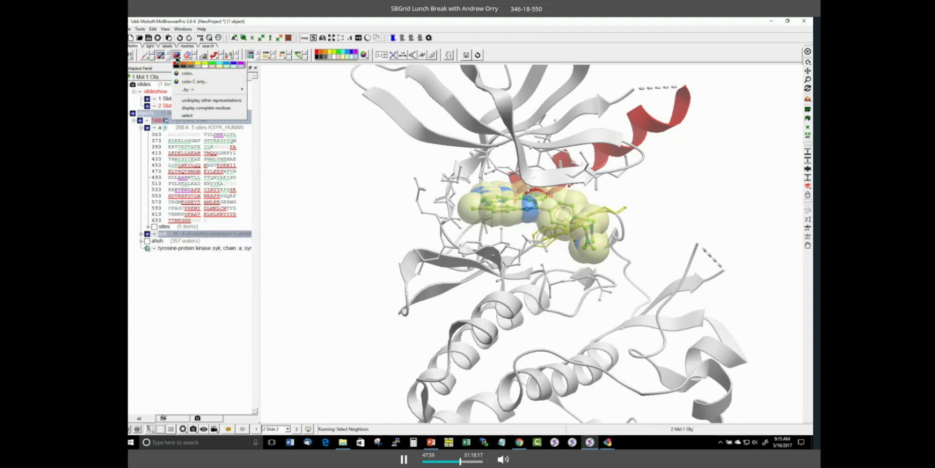
left_click(195, 86)
left_click(446, 204)
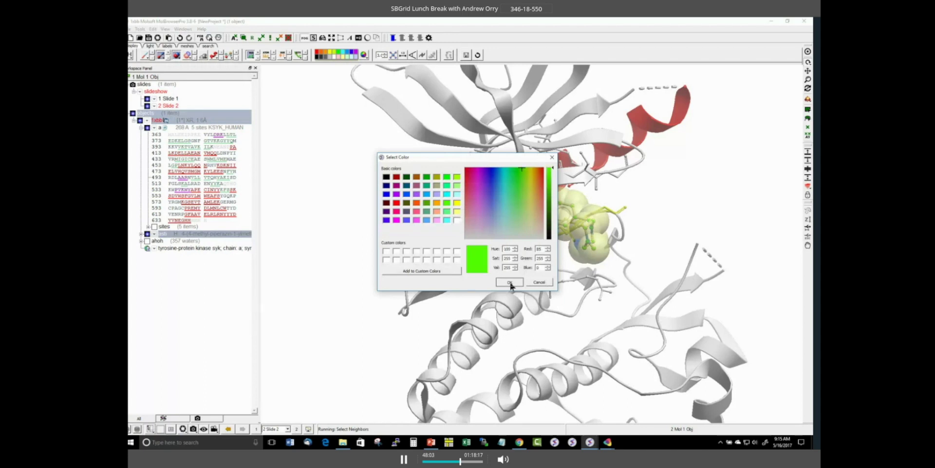
left_click(511, 285)
left_click_drag(355, 195, 340, 173)
left_click_drag(371, 237, 340, 234)
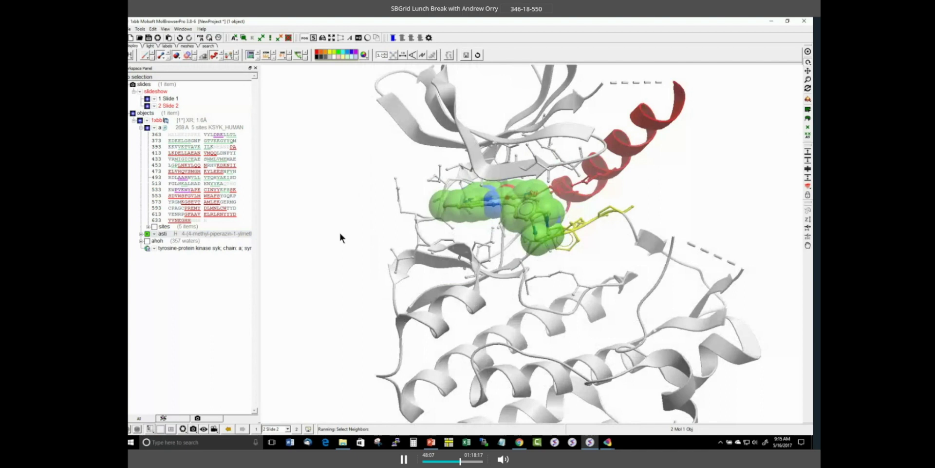
Step: Store the ligand pocket view as Slide 3, and switch to Slide 2 and back to Slide 3
left_click(208, 421)
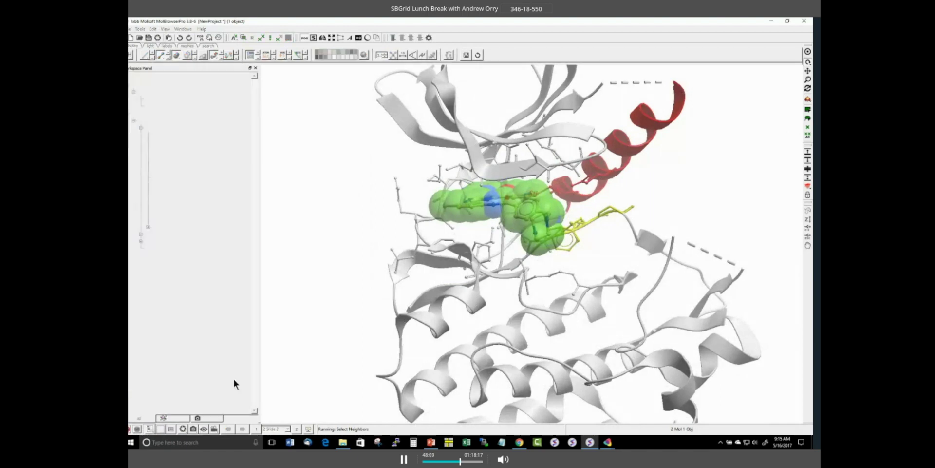
double_click(167, 107)
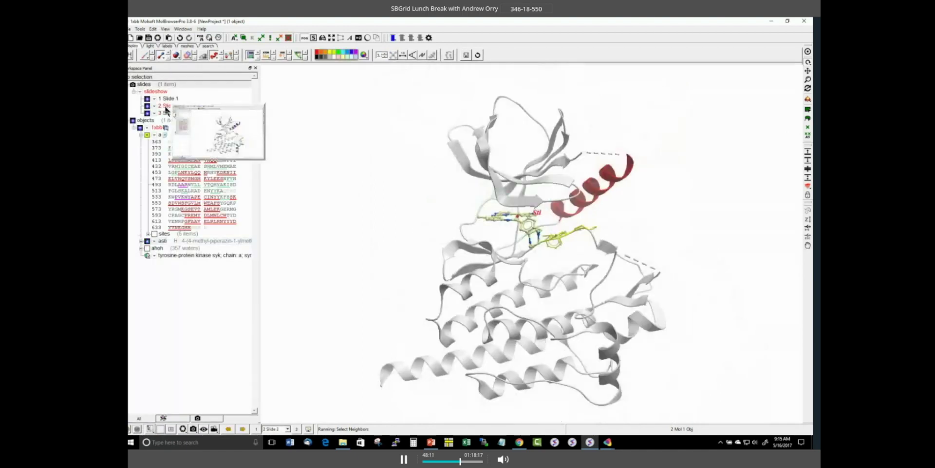
double_click(166, 113)
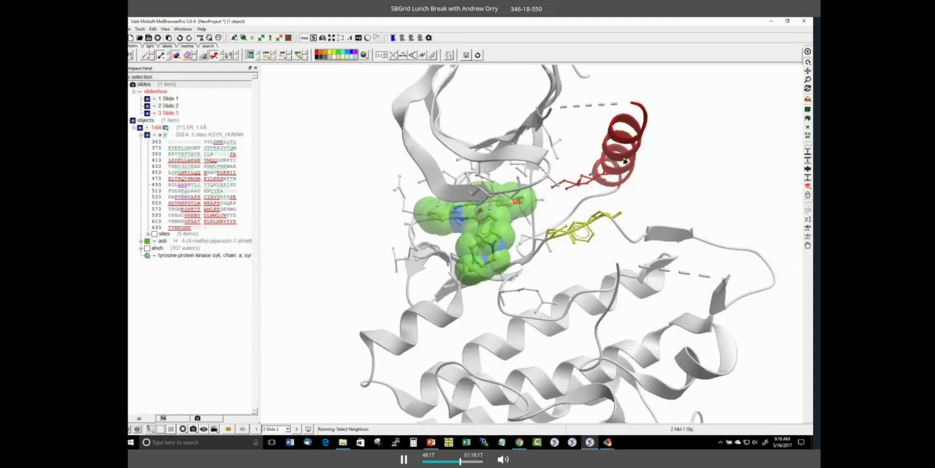
Step: Label residue E420 on the red helix and the nearby residue K402 in the binding pocket
left_click_drag(529, 157, 576, 180)
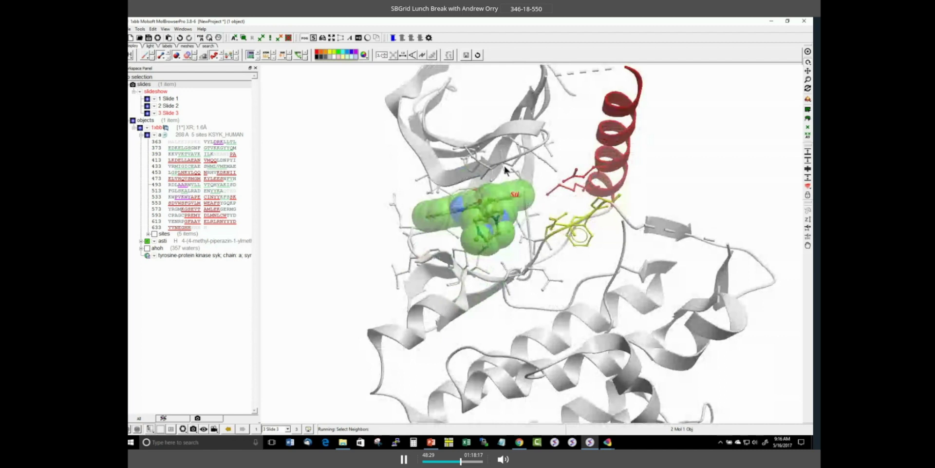
left_click_drag(652, 174, 567, 179)
left_click(808, 135)
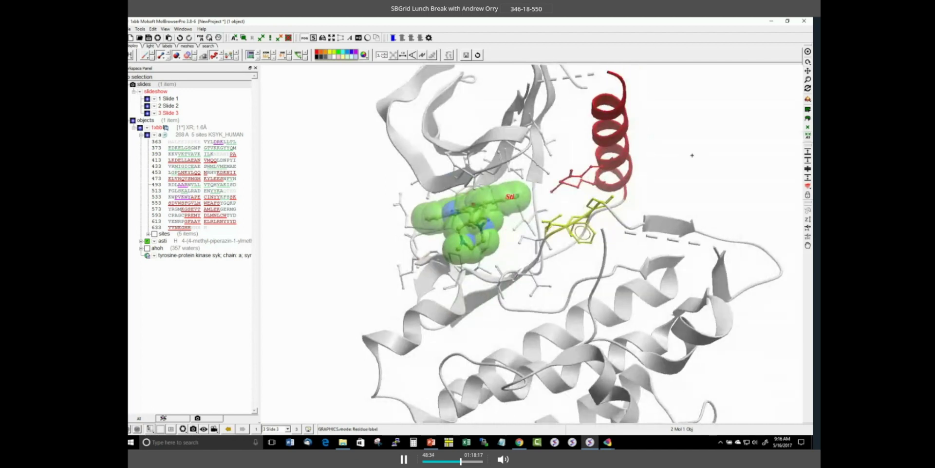
left_click(575, 172)
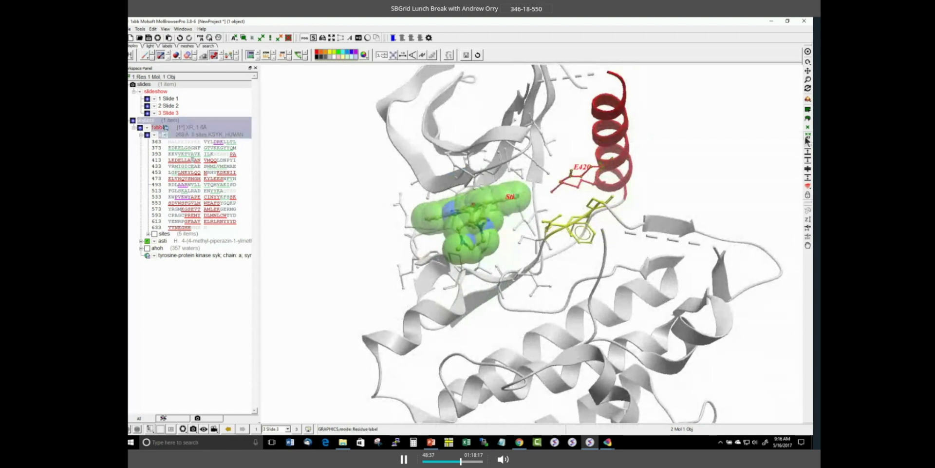
left_click(561, 177)
Step: Center the view on the labelled residues K402 and E420 and examine them from a clear angle
left_click(808, 52)
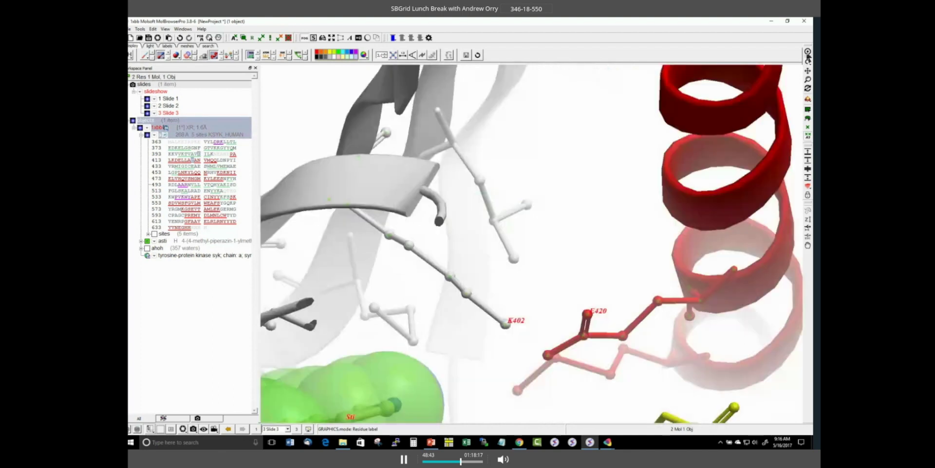
left_click_drag(629, 227, 594, 203)
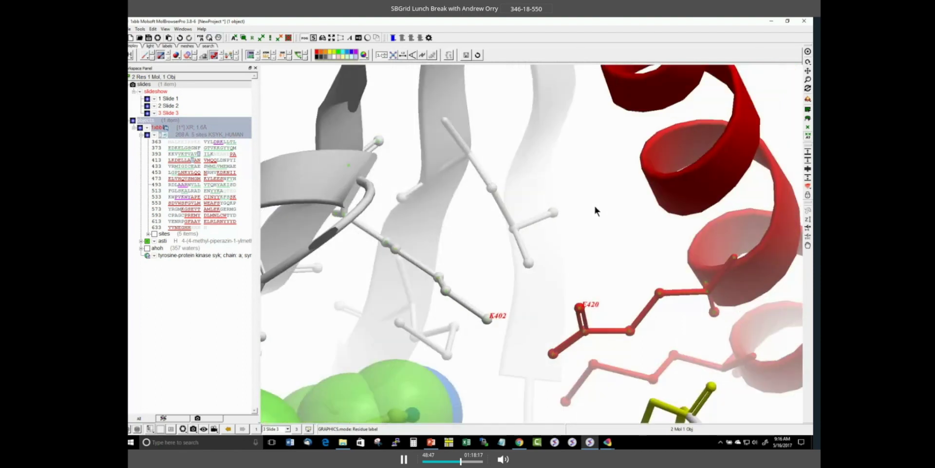
left_click_drag(595, 211, 594, 219)
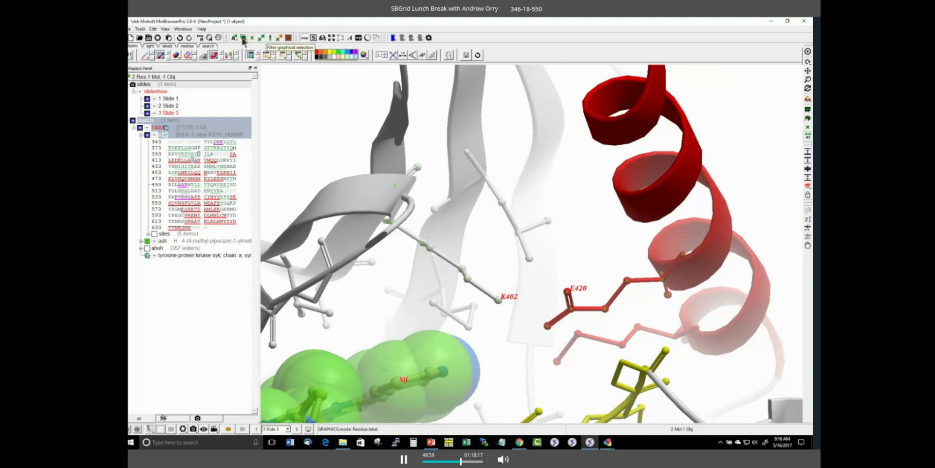
Step: Invert the selection to hide the stick display of everything except residues K402 and E420, and clear the selection
left_click(271, 39)
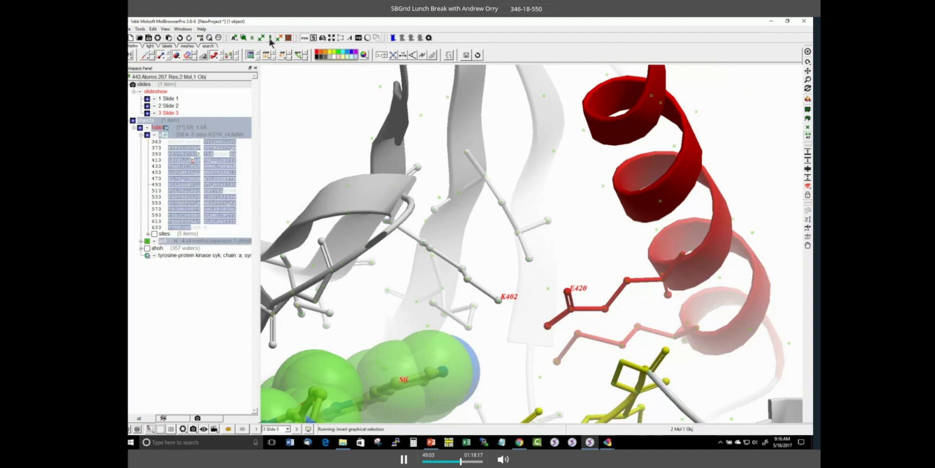
left_click(161, 57)
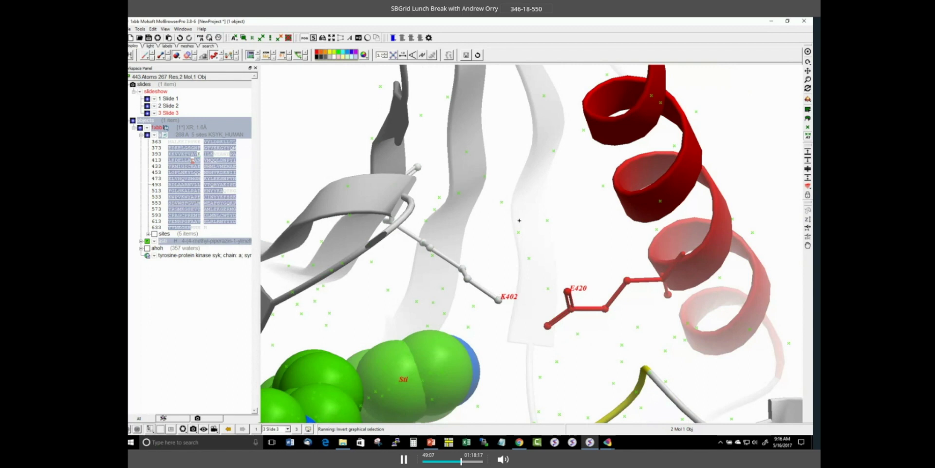
left_click_drag(561, 199, 577, 220)
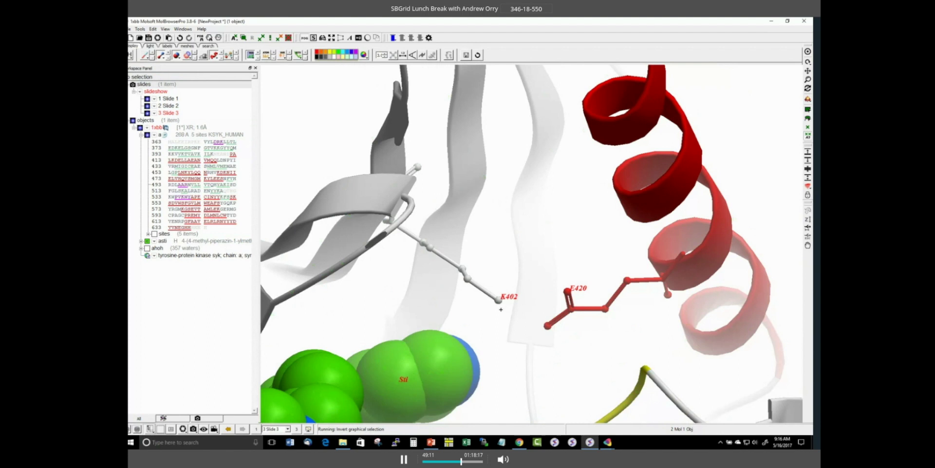
Step: Add a distance label between the facing side-chain end atoms of K402 and E420, and store the view as Slide 4
left_click_drag(584, 234, 533, 264)
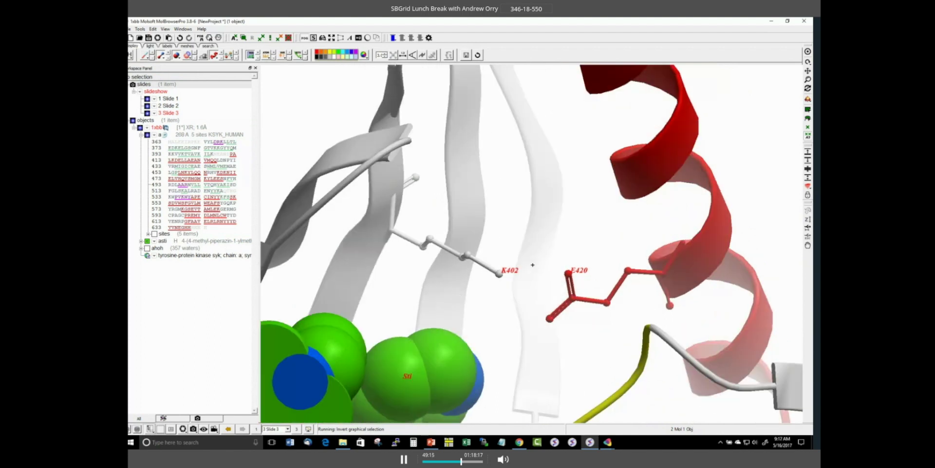
left_click(401, 55)
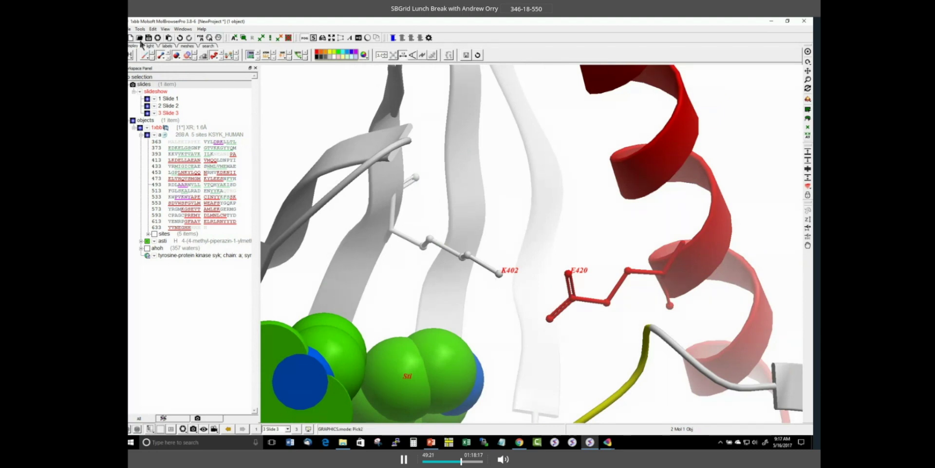
left_click(403, 56)
left_click(566, 273)
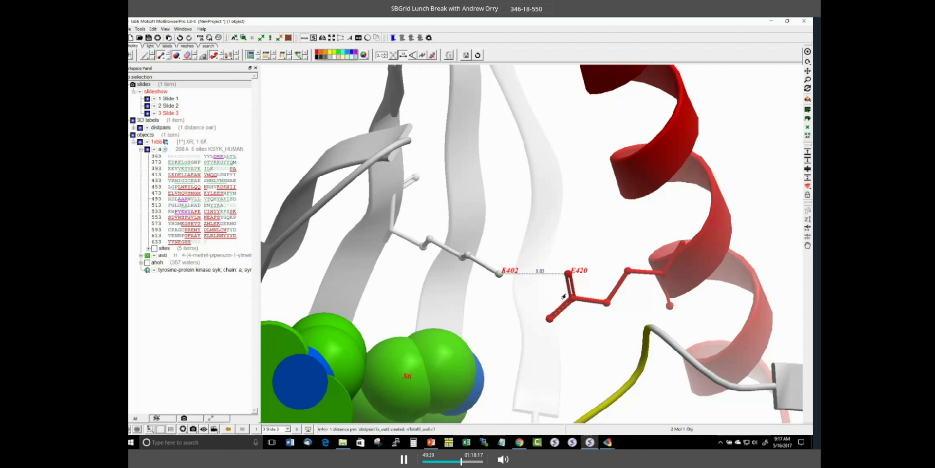
left_click(193, 429)
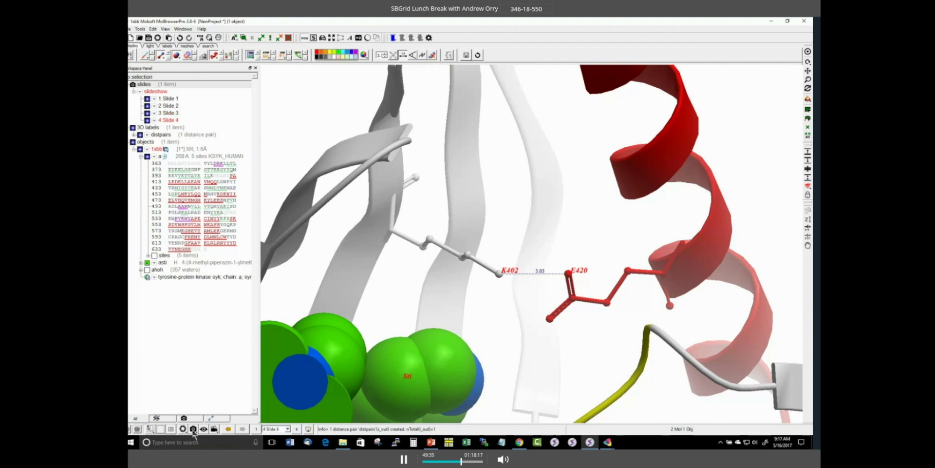
Step: Display Slides 2, 3 and 4 in turn and examine the labelled distance in Slide 4
double_click(183, 103)
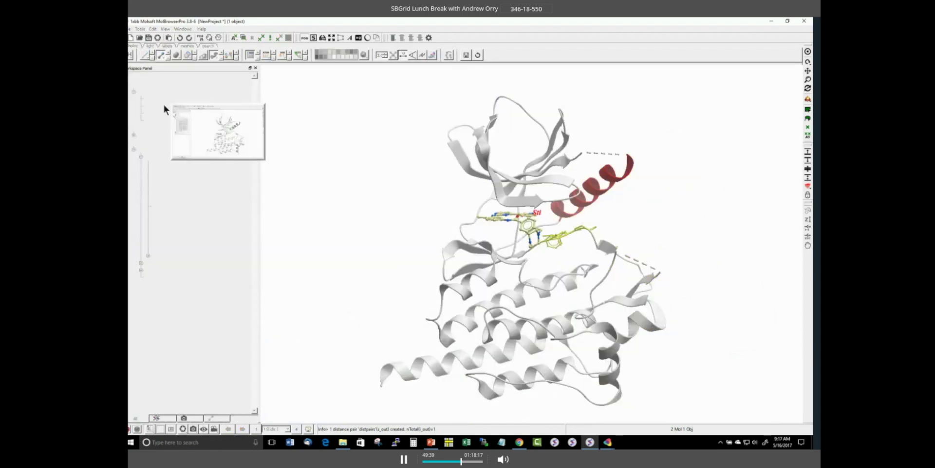
double_click(167, 113)
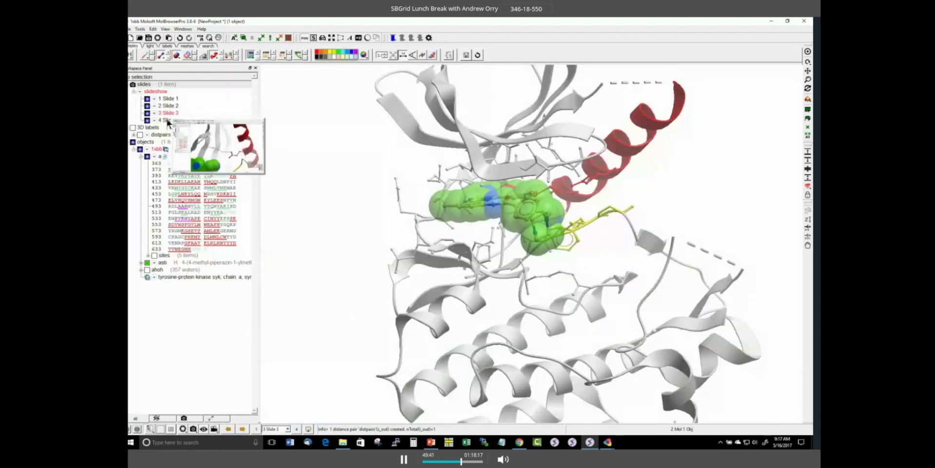
double_click(168, 120)
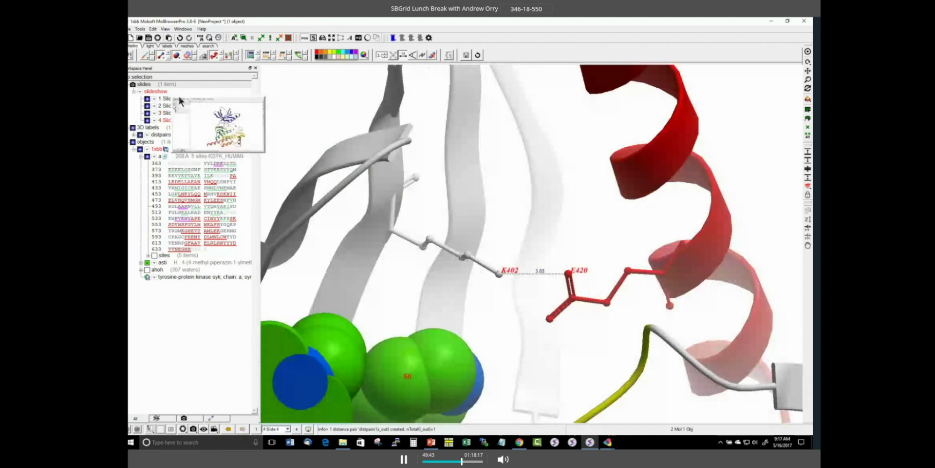
mouse_move(184, 121)
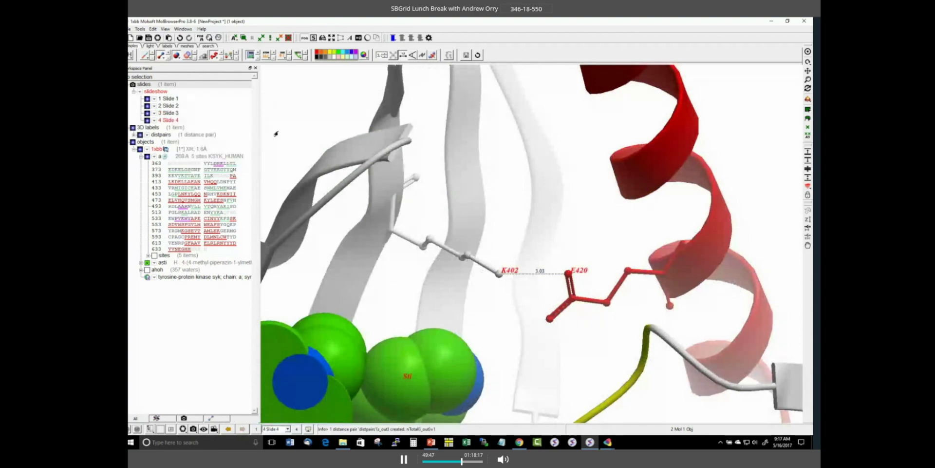
left_click_drag(268, 144, 286, 86)
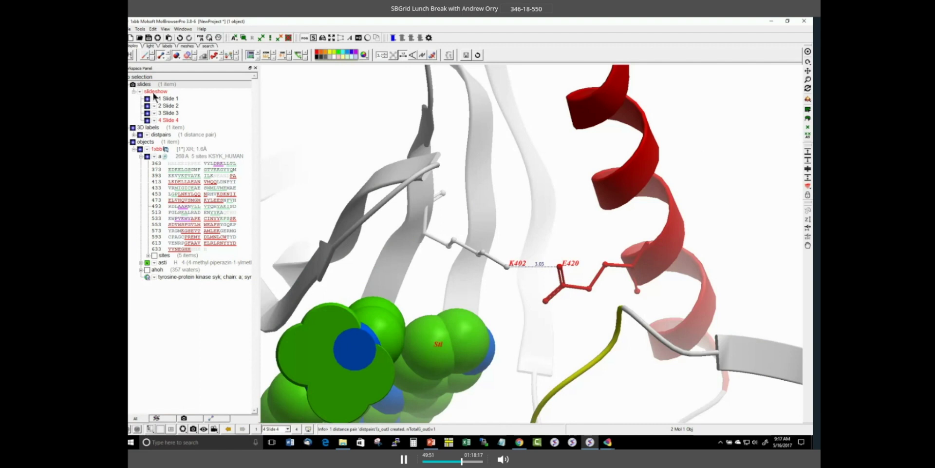
Step: Display Slide 1 and try to turn on smooth viewpoint transition and blend transformation in its slide description
mouse_move(165, 102)
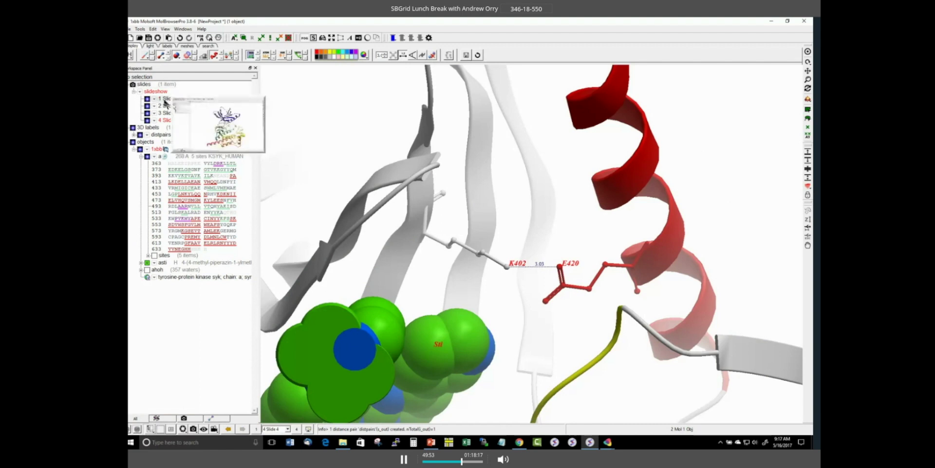
double_click(165, 102)
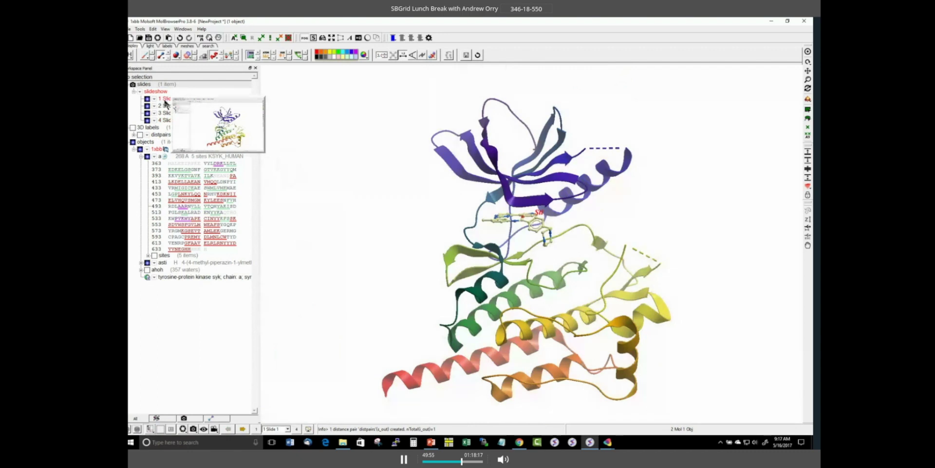
right_click(165, 101)
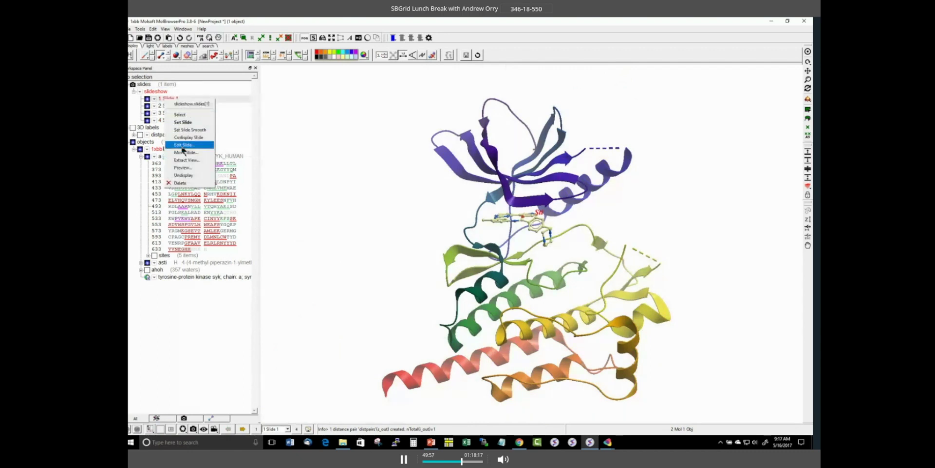
left_click(183, 146)
left_click(428, 259)
left_click(427, 268)
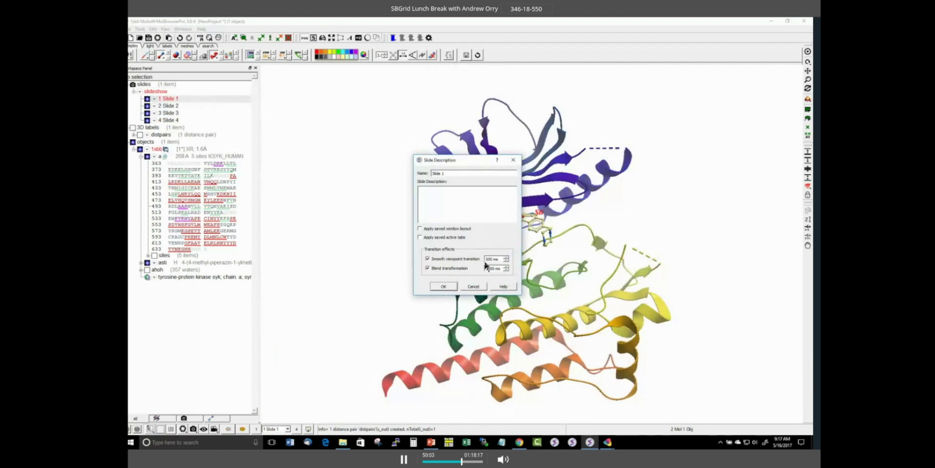
left_click(473, 285)
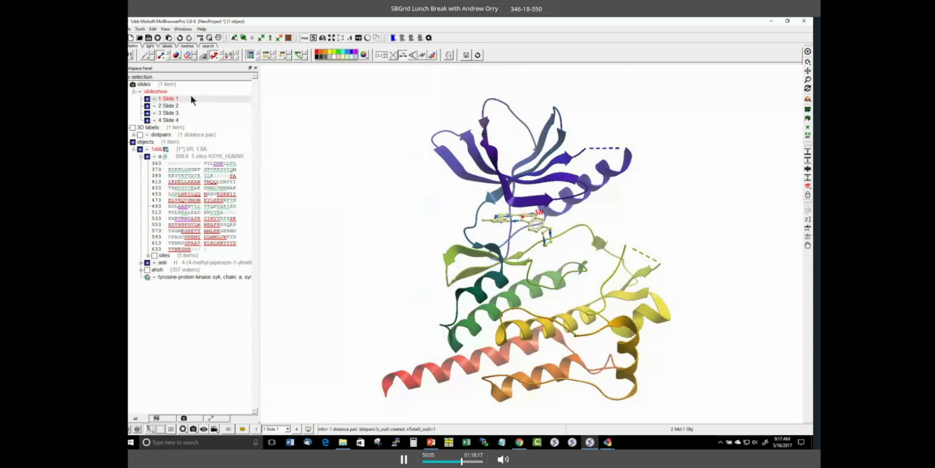
Step: Enable a smooth viewpoint transition of 1500 ms and blend transformation for Slide 2
right_click(160, 107)
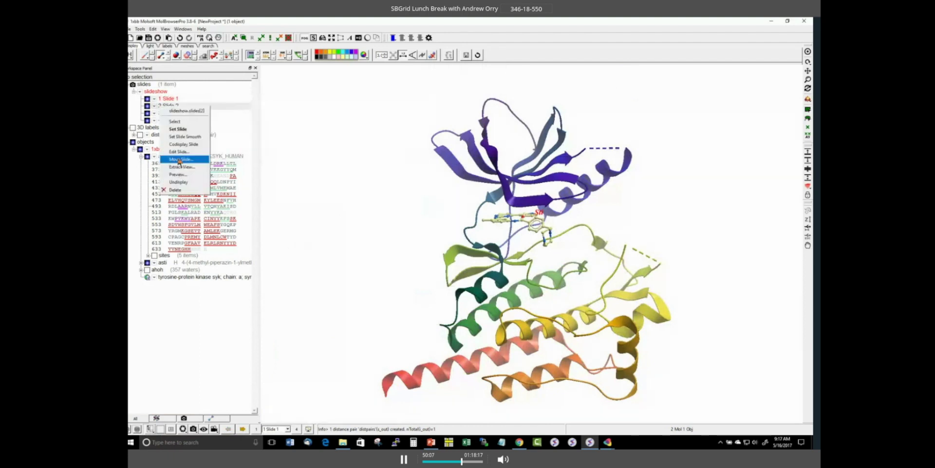
left_click(179, 152)
left_click(446, 259)
left_click(457, 268)
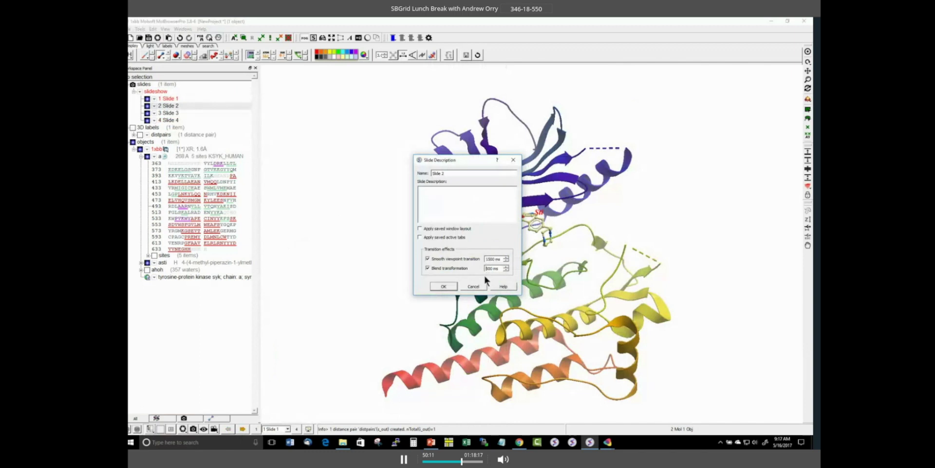
left_click(443, 286)
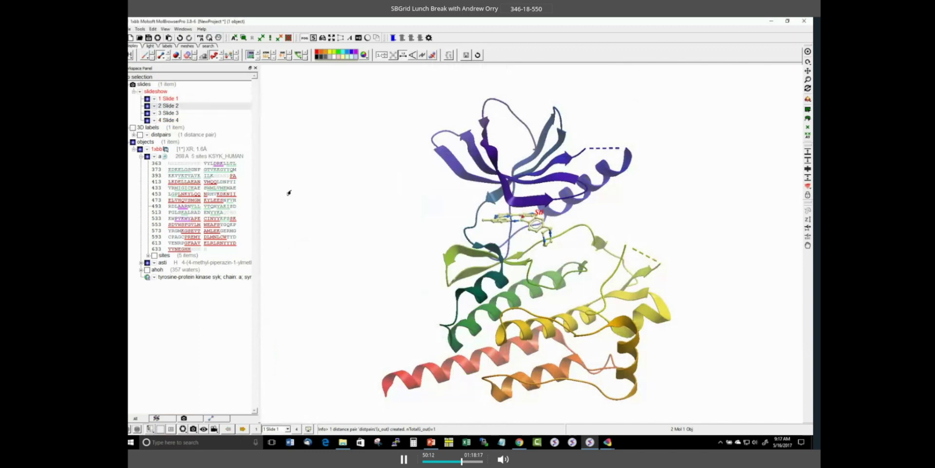
Step: Enable a smooth viewpoint transition of 1500 ms and blend transformation for Slide 3
right_click(165, 116)
left_click(182, 158)
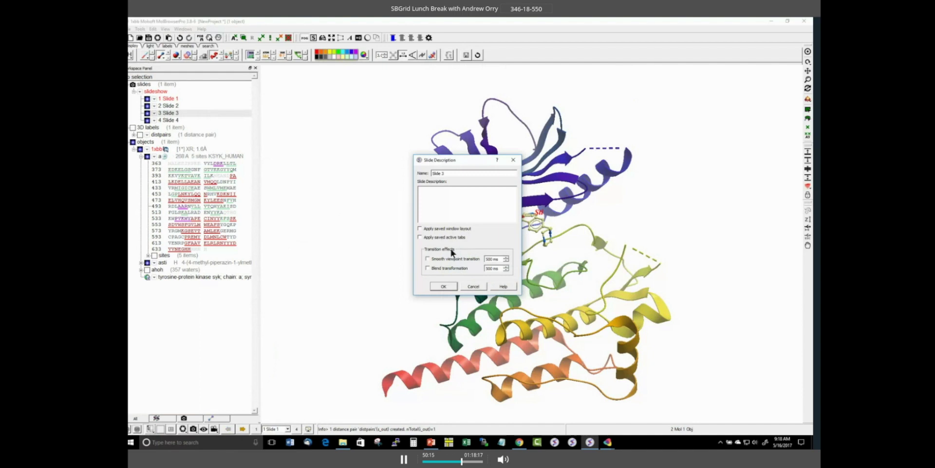
left_click(486, 259)
type("1")
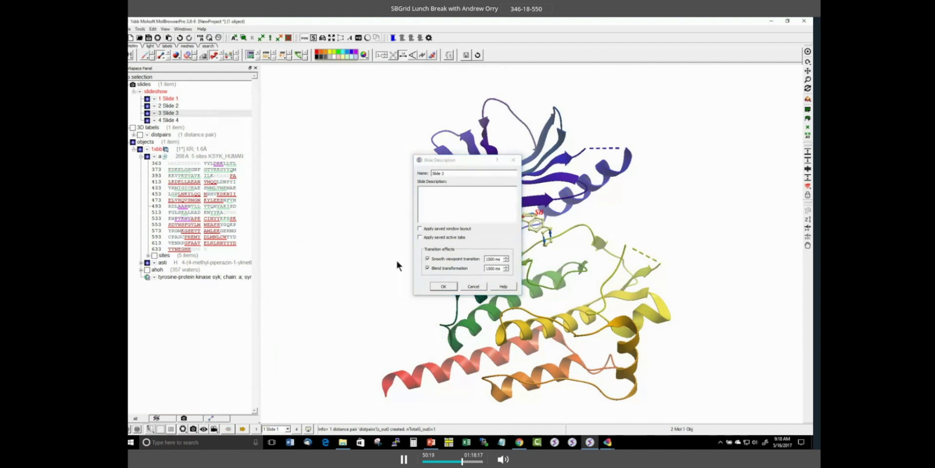
key("Return")
Step: Enable smooth viewpoint transition and blend transformation for Slide 4
right_click(165, 120)
left_click(182, 166)
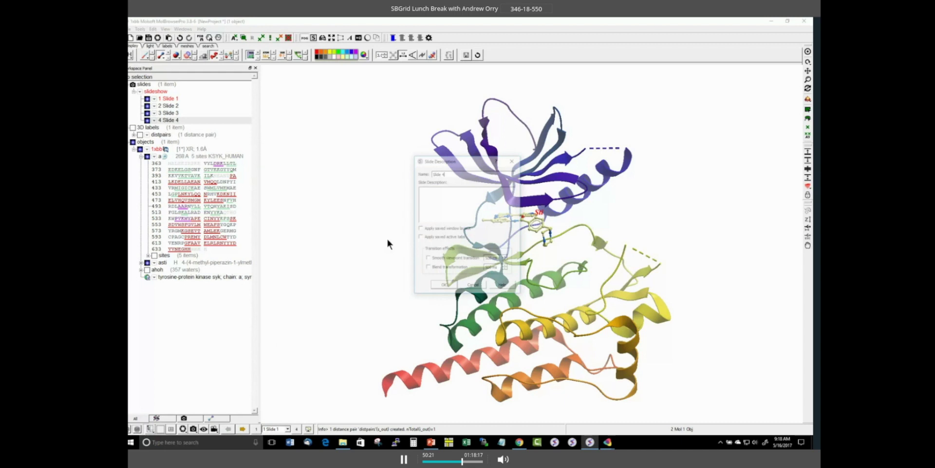
left_click(446, 268)
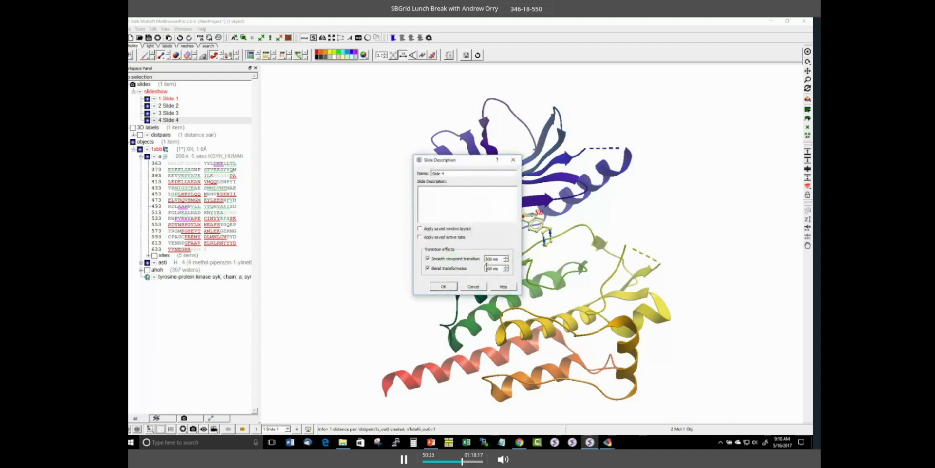
key("Return")
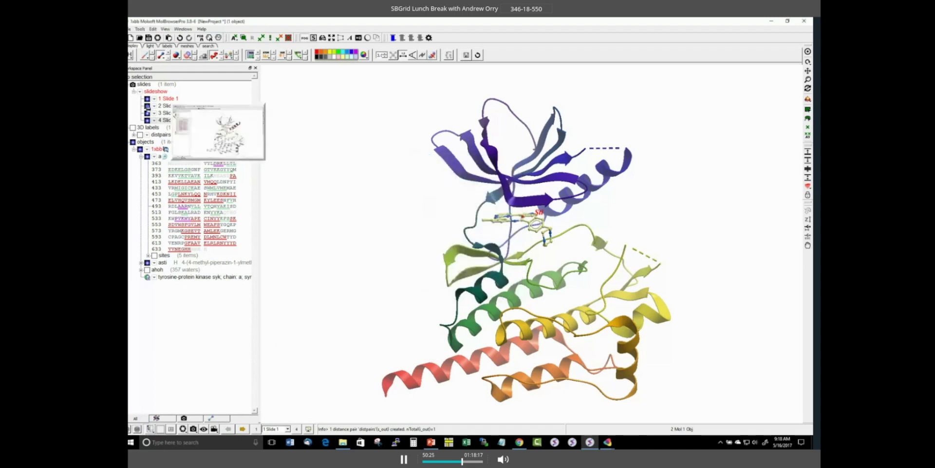
Step: Preview the transition effects by displaying Slide 2 and Slide 3, and look at the project saving options
left_click(148, 106)
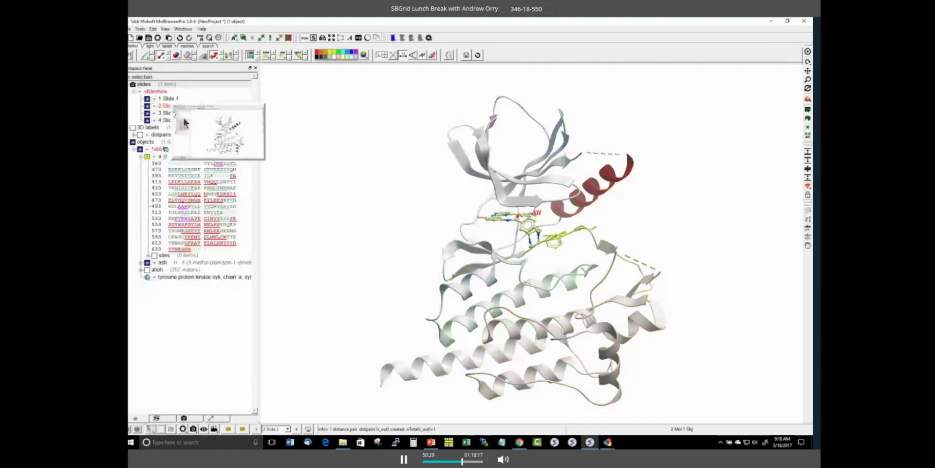
left_click(165, 116)
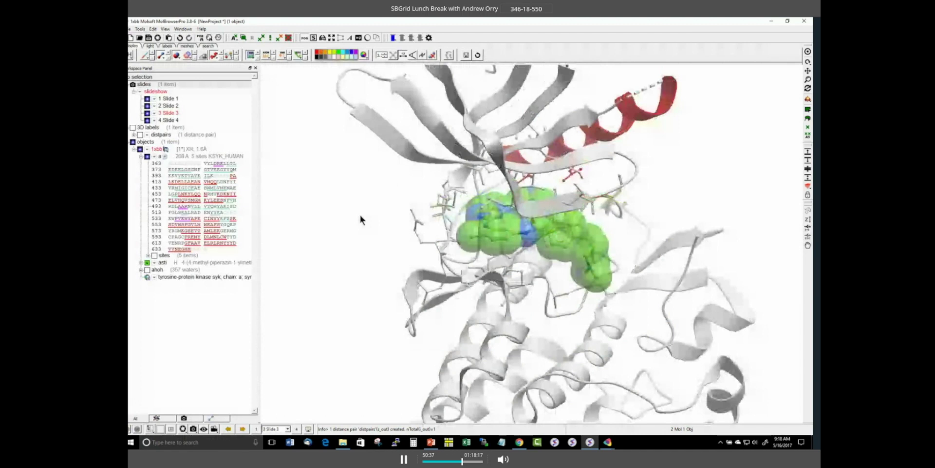
left_click(129, 29)
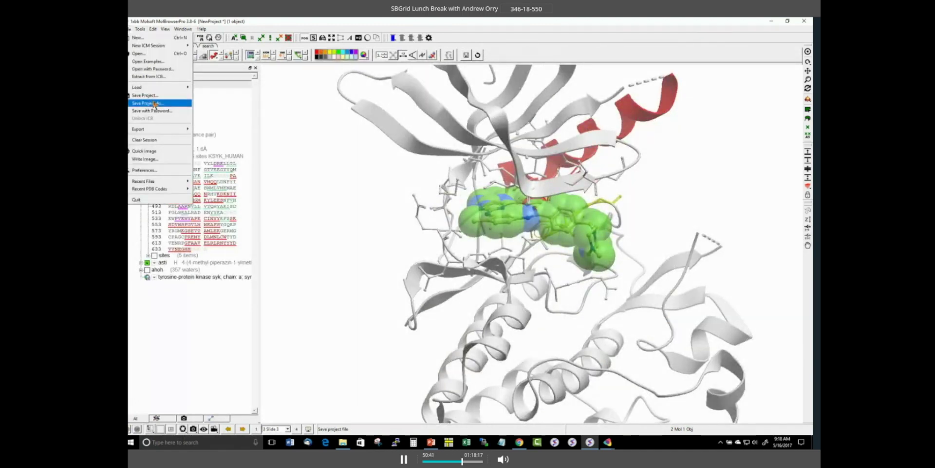
left_click(341, 159)
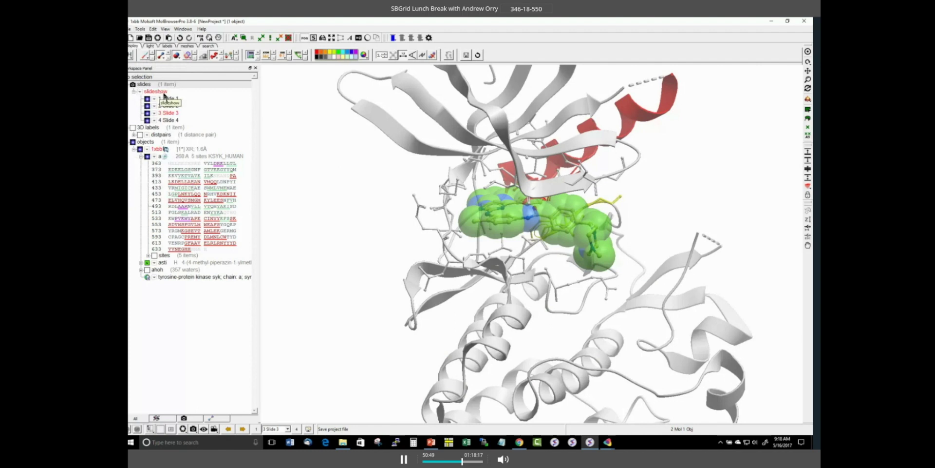
Step: Export the slideshow as the movie icmmov.mpeg with smooth and blend transitions, overwriting the existing file
right_click(163, 96)
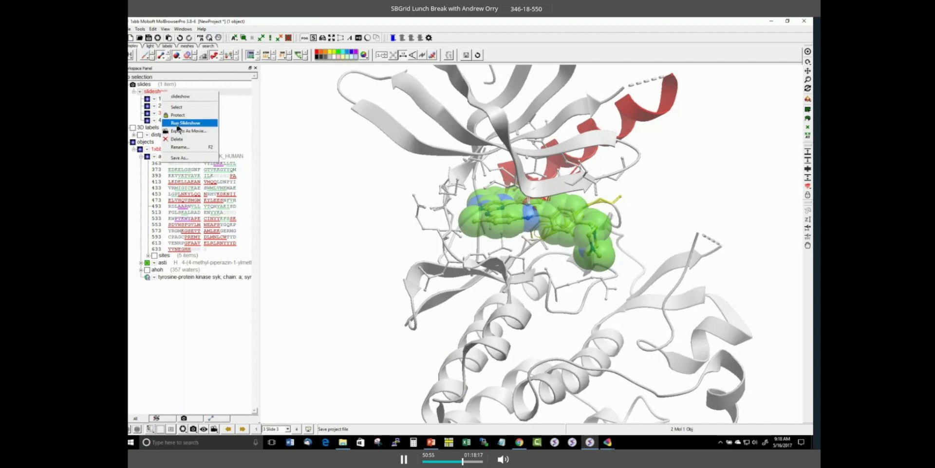
left_click(179, 131)
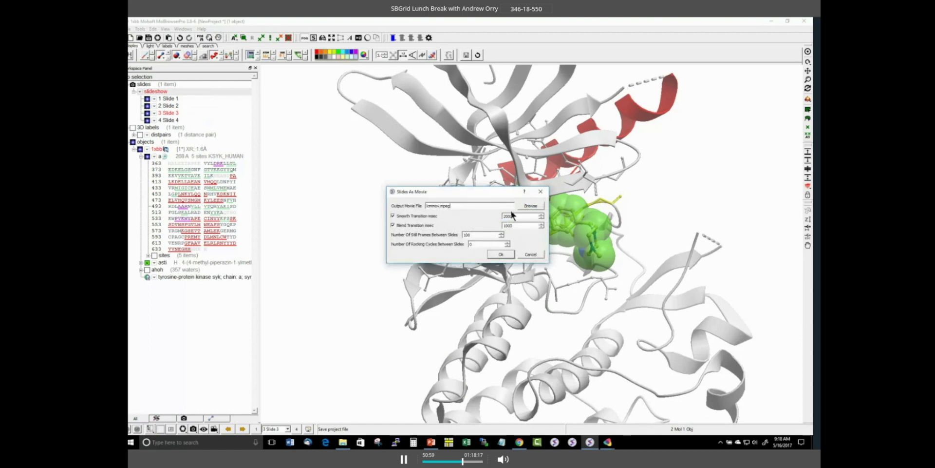
left_click(499, 254)
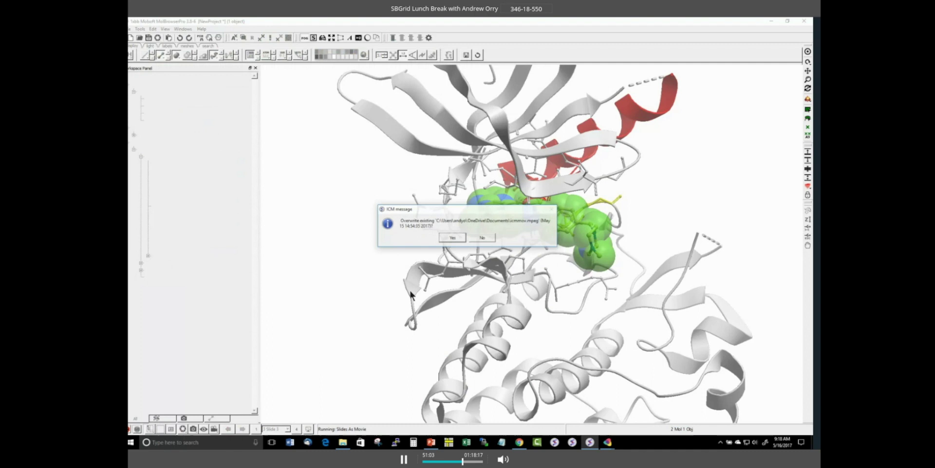
left_click(451, 238)
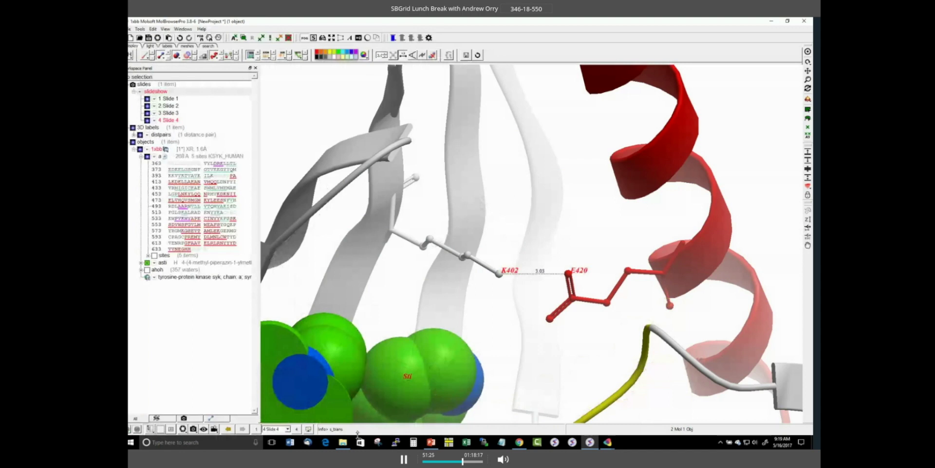
Step: Switch to File Explorer, locate the exported icmmov movie in the OneDrive Documents folder, play it and close the player
left_click(343, 441)
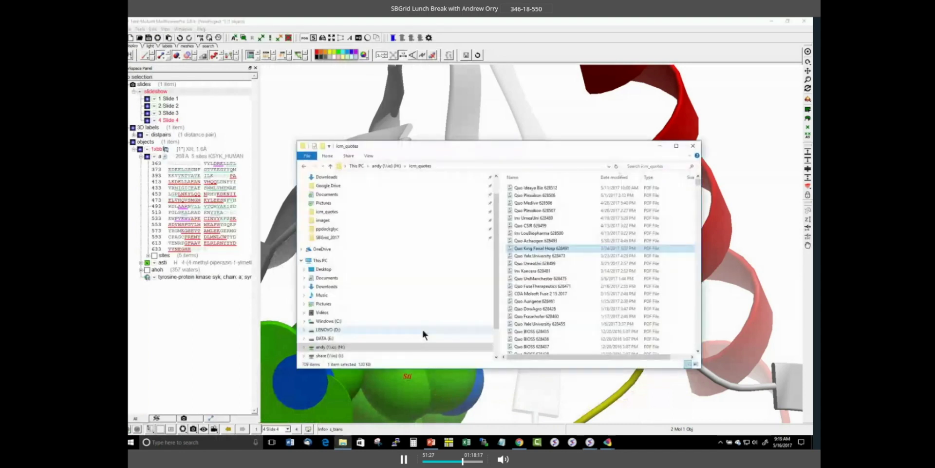
left_click(323, 303)
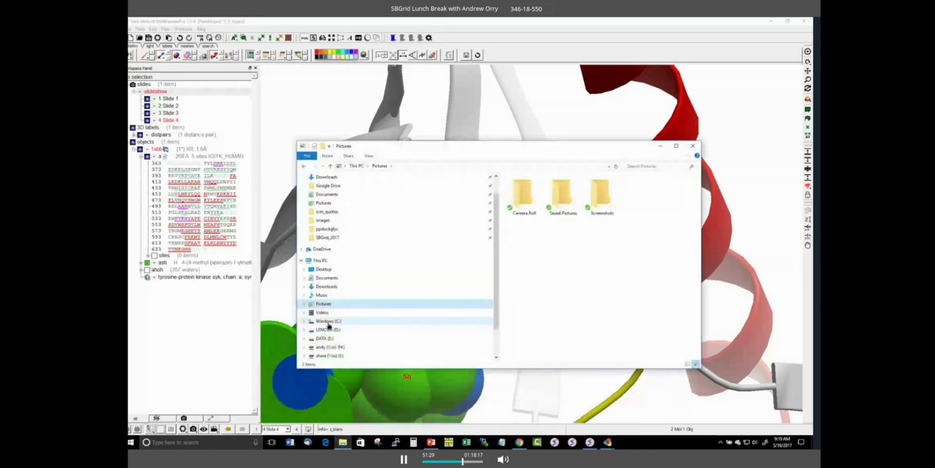
left_click(327, 321)
double_click(518, 219)
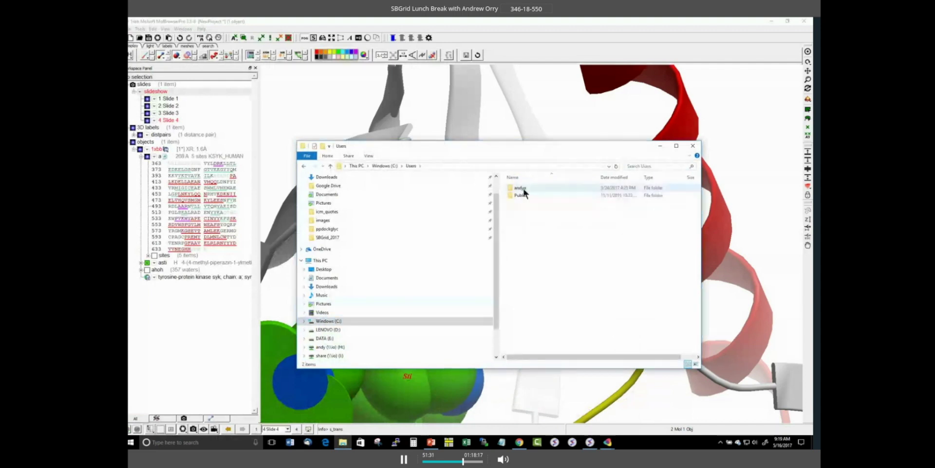
double_click(524, 191)
scroll(550, 199, "down", 4)
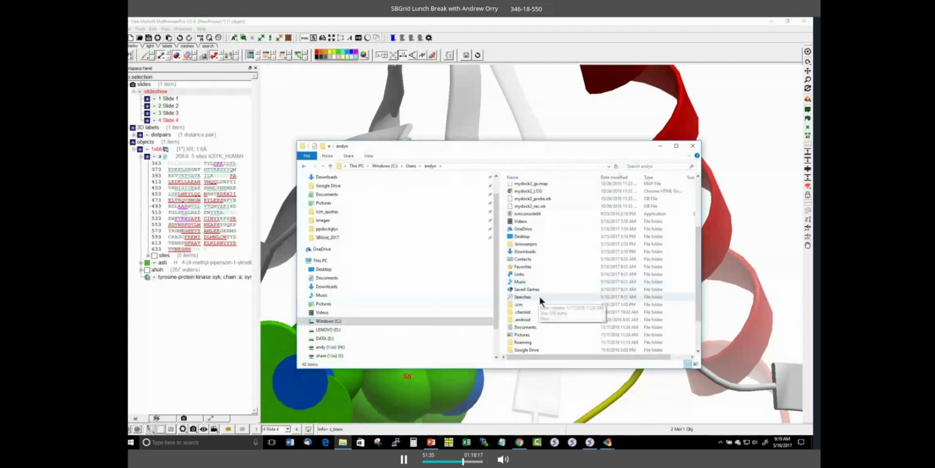
double_click(534, 229)
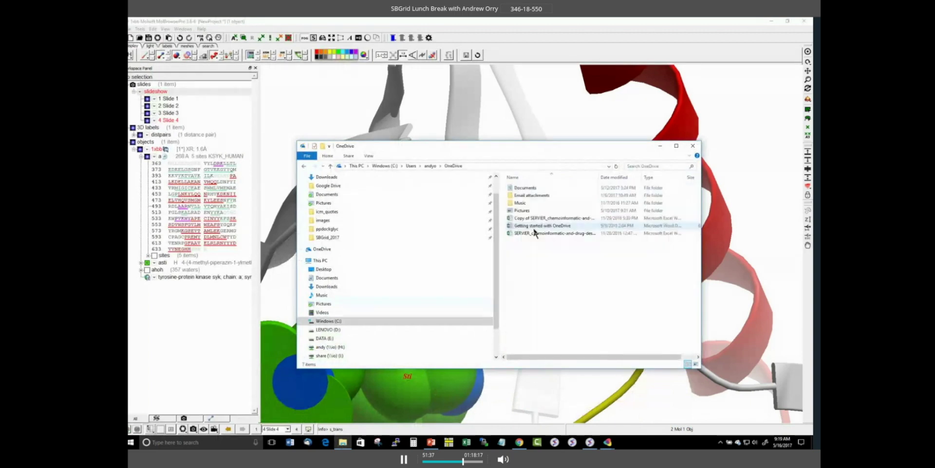
double_click(539, 187)
left_click(536, 187)
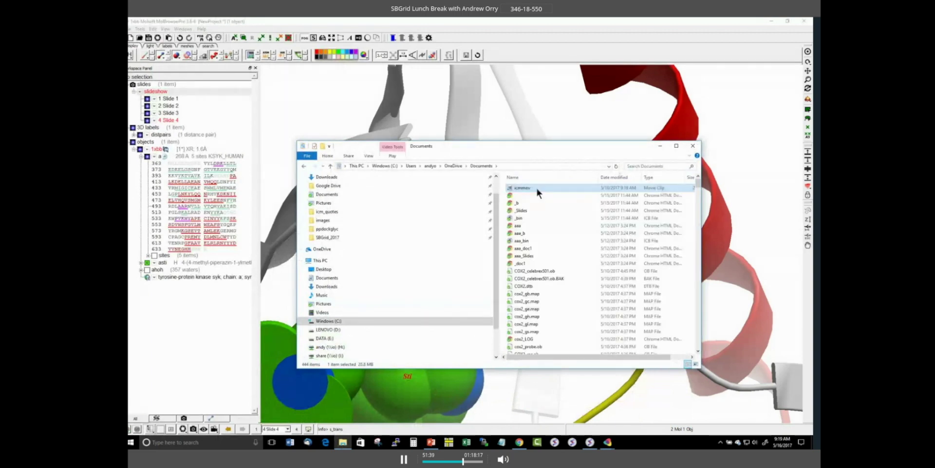
double_click(536, 187)
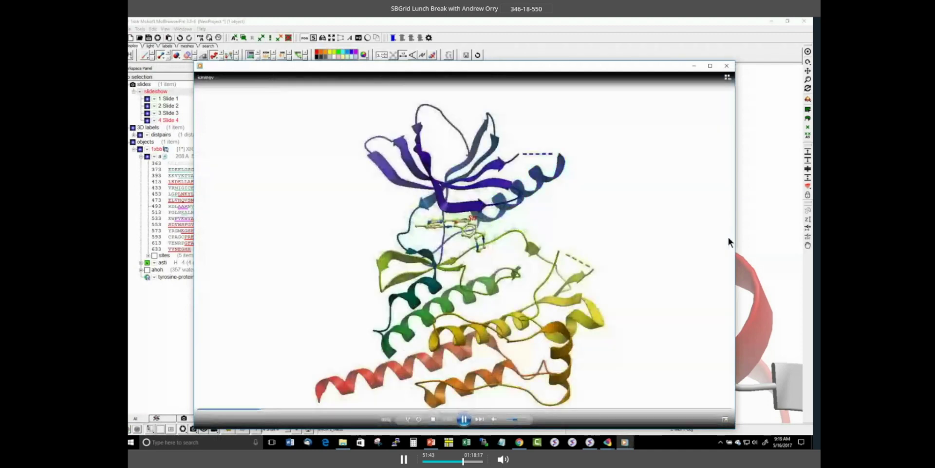
left_click(727, 67)
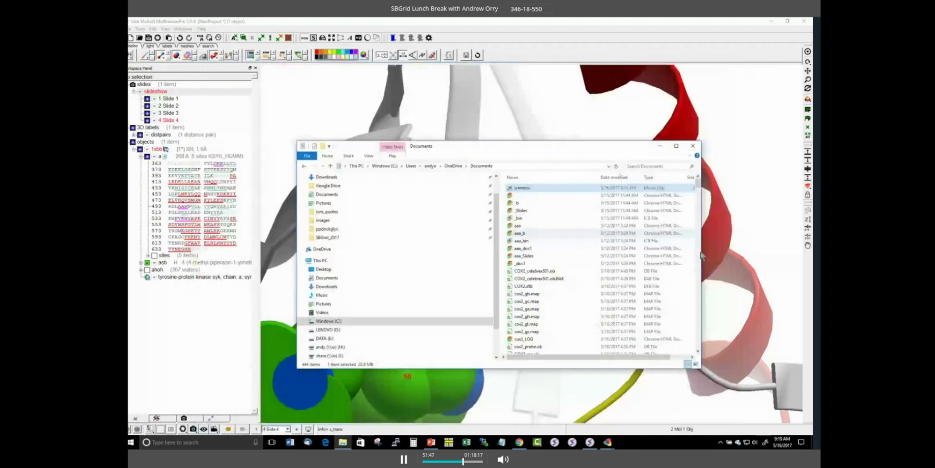
Step: Return to MolBrowserPro and save the project as example2.icb on the Desktop
left_click(706, 255)
left_click_drag(276, 234, 272, 252)
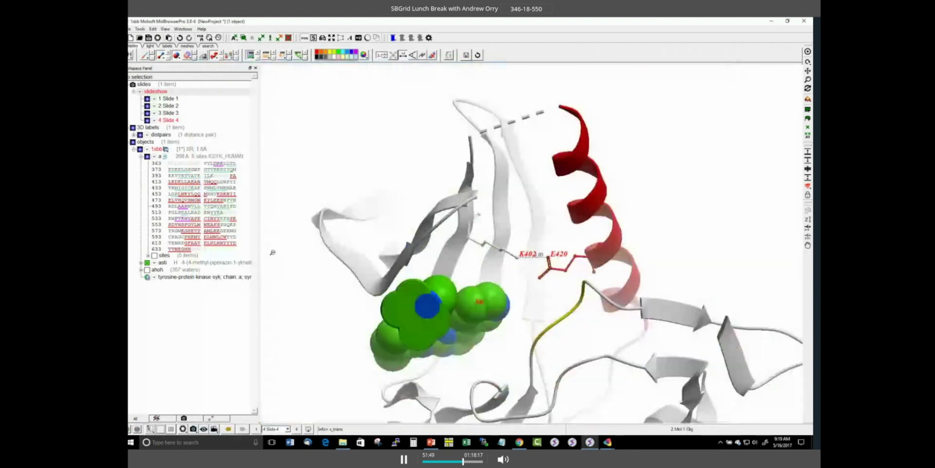
scroll(273, 252, "down", 2)
left_click_drag(347, 377, 376, 387)
mouse_move(174, 109)
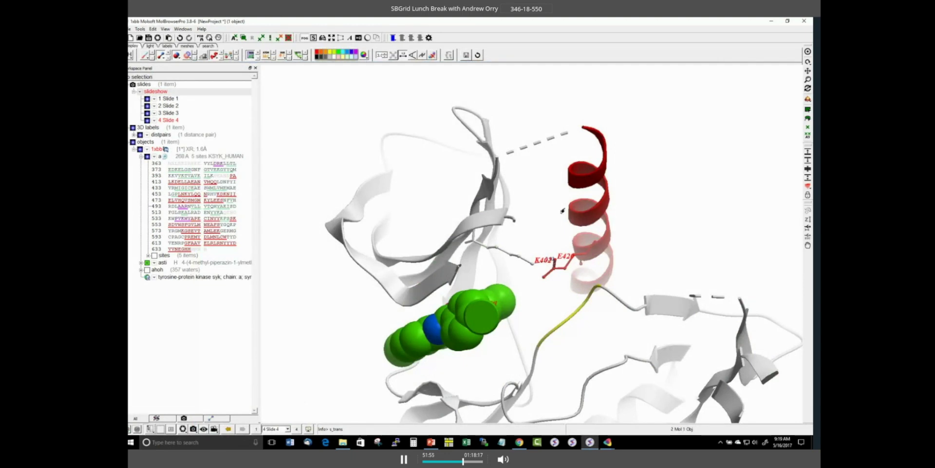
left_click_drag(562, 211, 592, 208)
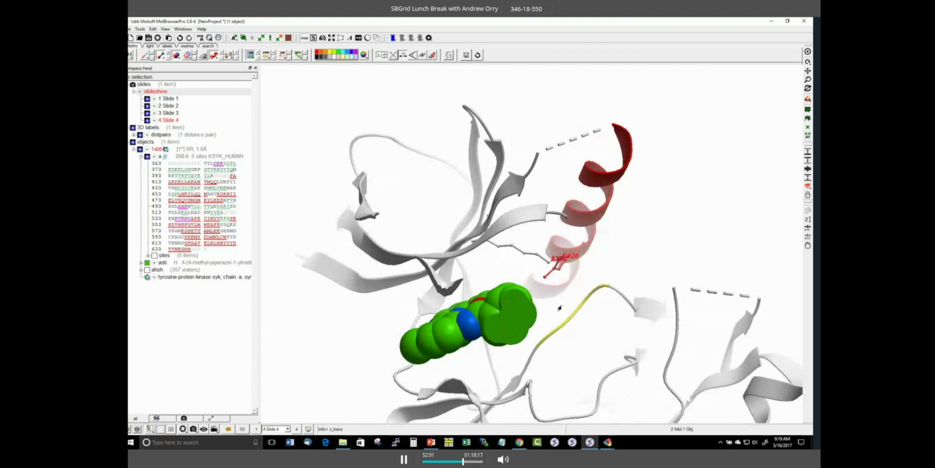
mouse_move(241, 123)
mouse_move(168, 100)
left_click(129, 29)
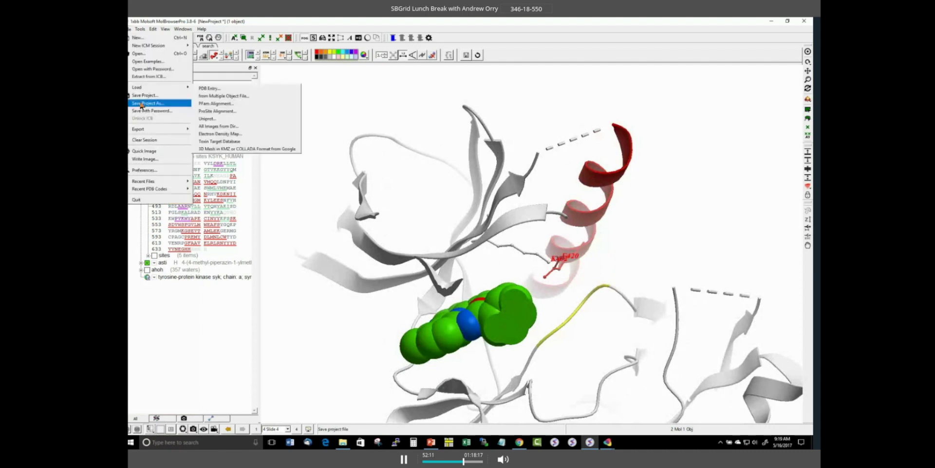
left_click(141, 103)
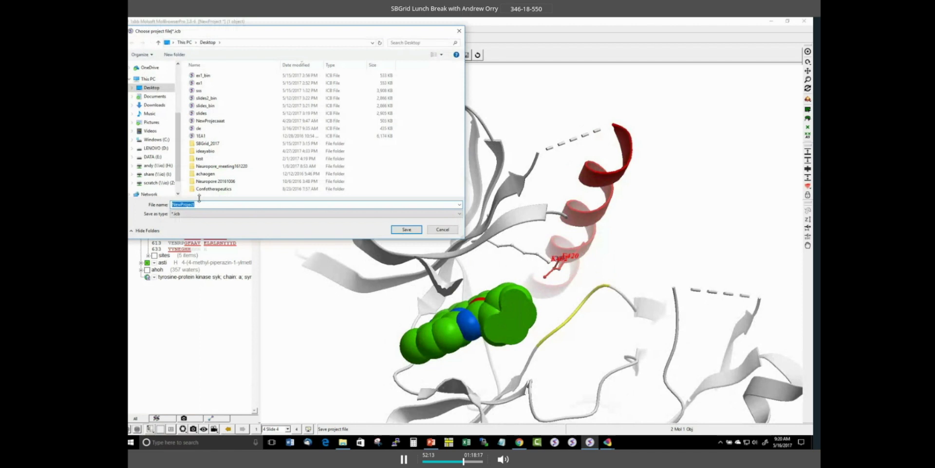
type("example")
key("Return")
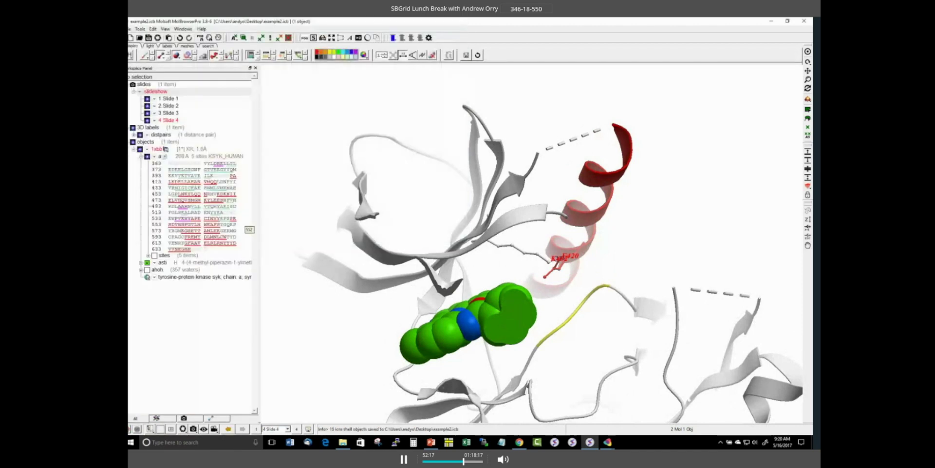
Step: Switch to PowerPoint, create a new blank presentation and delete the title and subtitle placeholders from its first slide
left_click(431, 441)
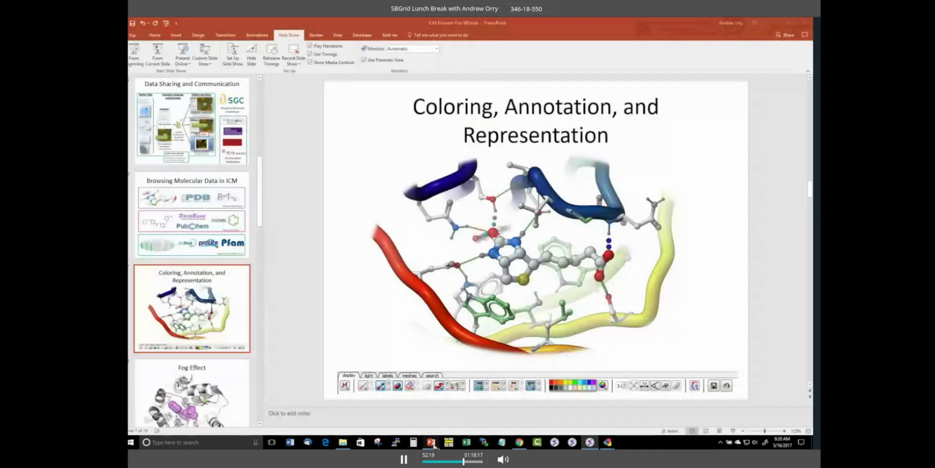
left_click(137, 35)
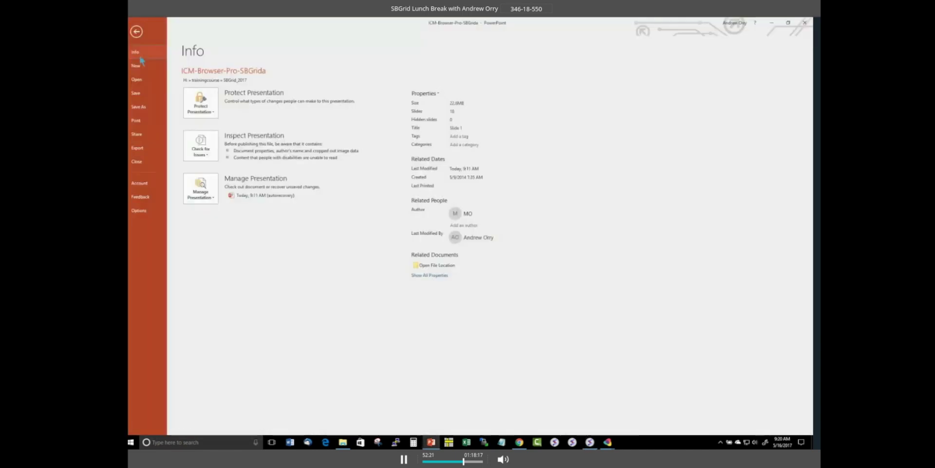
left_click(136, 65)
key("Escape")
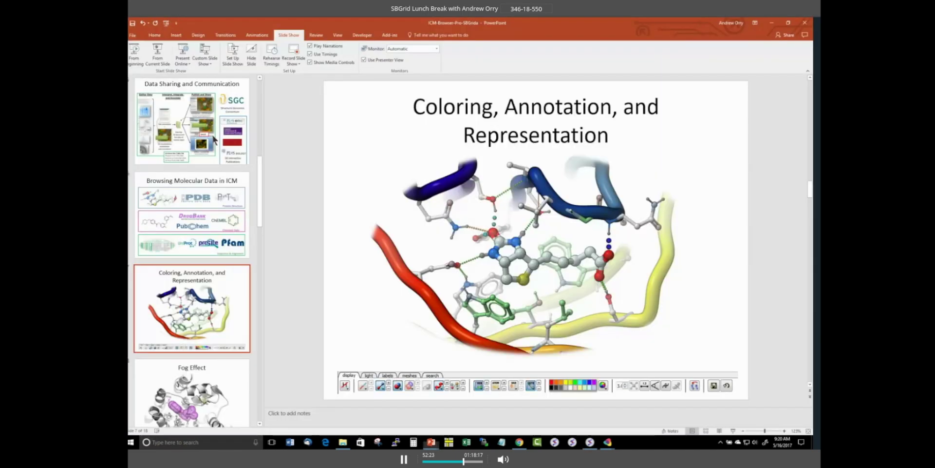
left_click_drag(297, 122, 810, 383)
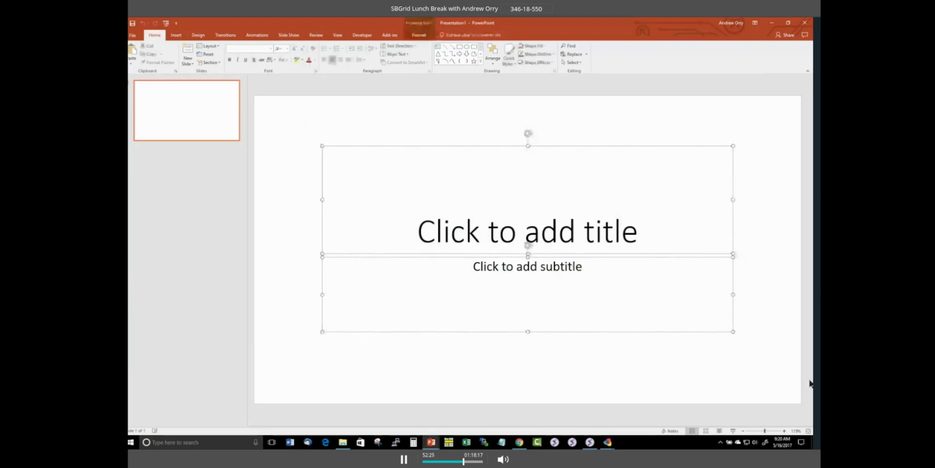
key("Delete")
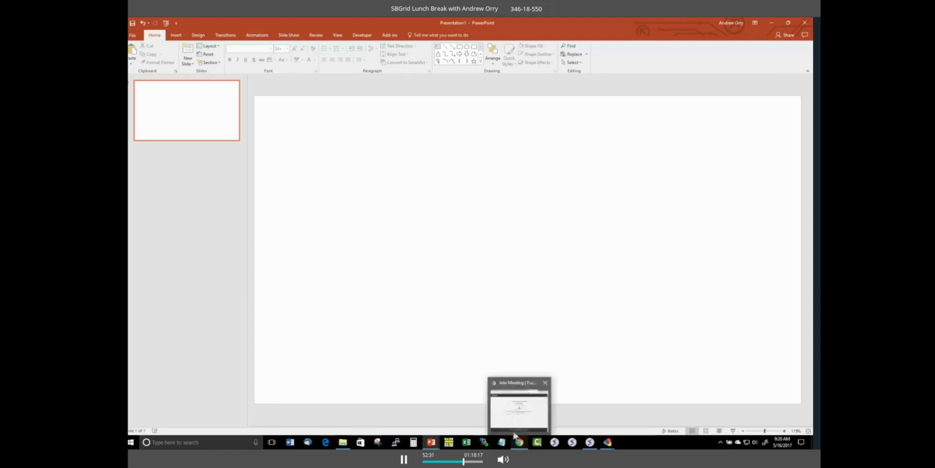
Step: Switch to Chrome and open the ActiveICM product page on the Molsoft website
left_click(514, 433)
left_click(490, 101)
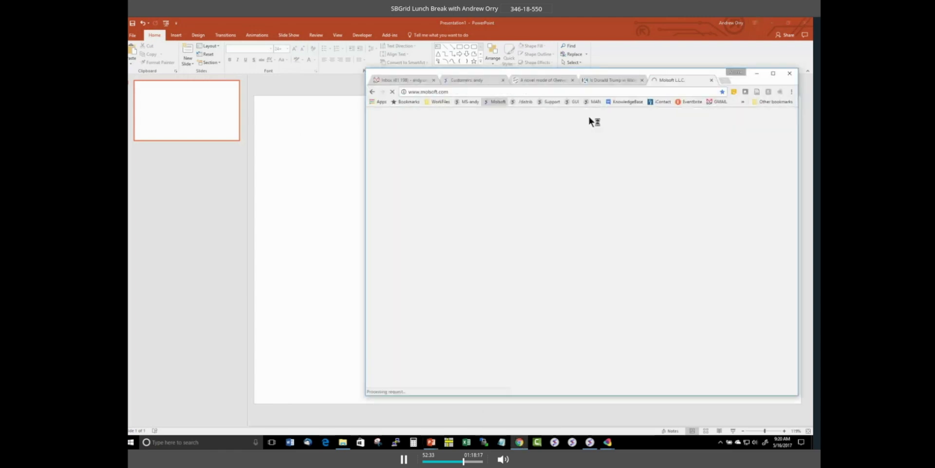
left_click(642, 79)
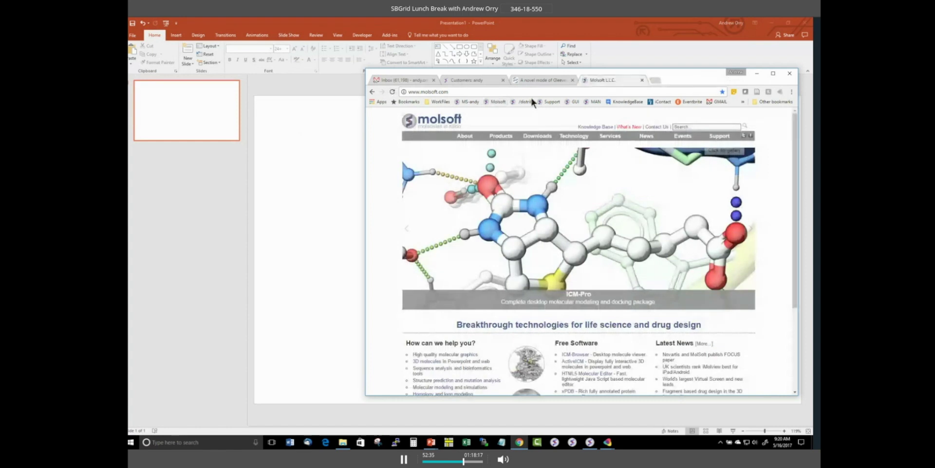
mouse_move(500, 149)
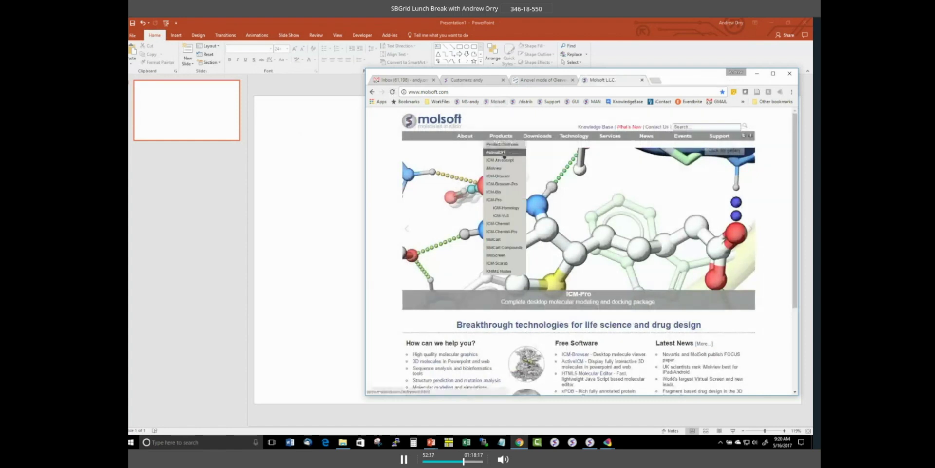
left_click(502, 153)
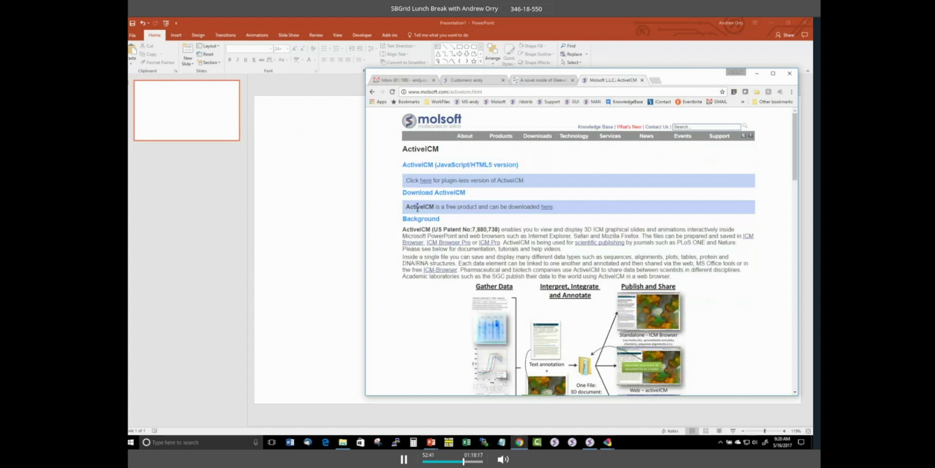
Step: Back in PowerPoint, insert an ActiveIcmCtl Class control across most of the blank slide and load example2.icb from the Desktop into it
left_click(314, 230)
left_click(362, 36)
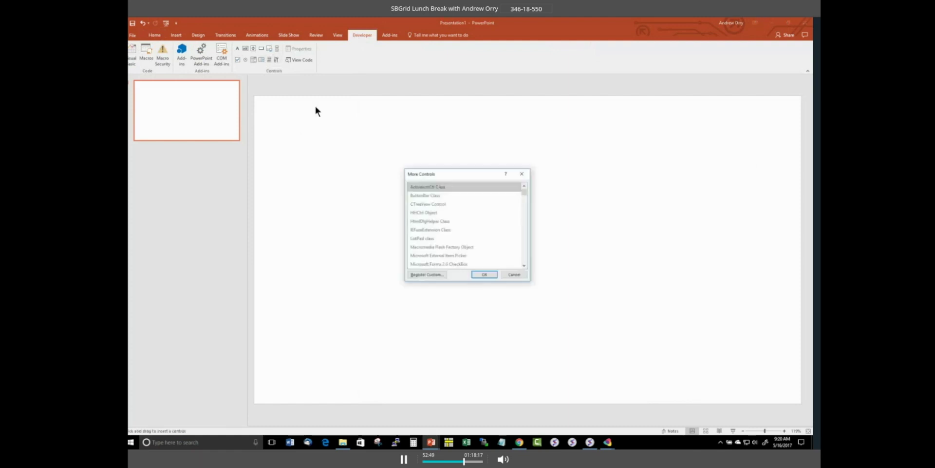
left_click(468, 255)
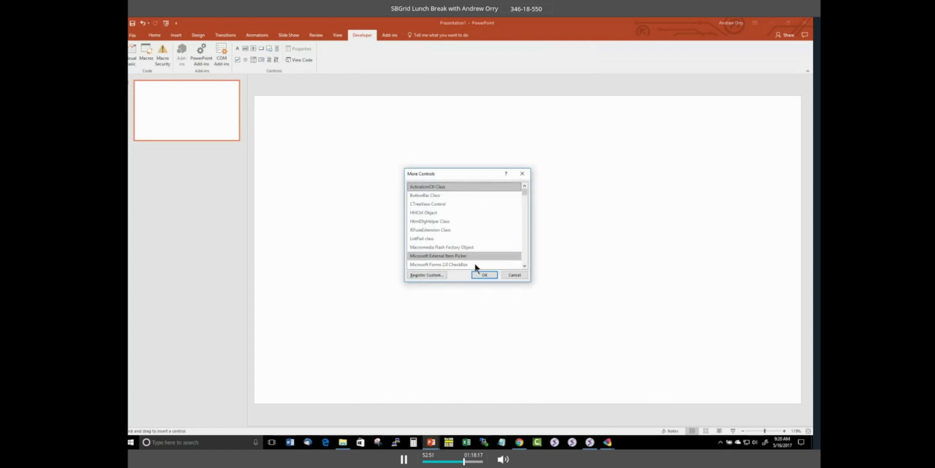
left_click(476, 272)
mouse_move(307, 145)
left_mouse_down()
mouse_move(677, 365)
mouse_move(753, 369)
left_mouse_up()
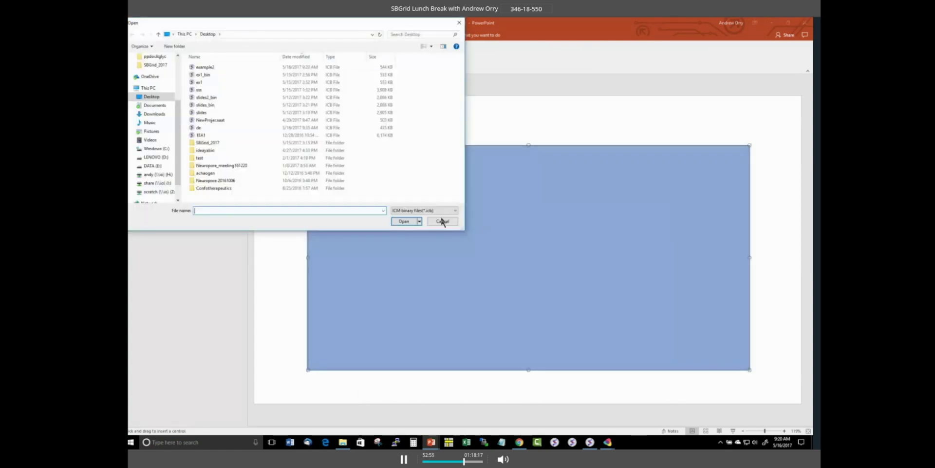
left_click(209, 68)
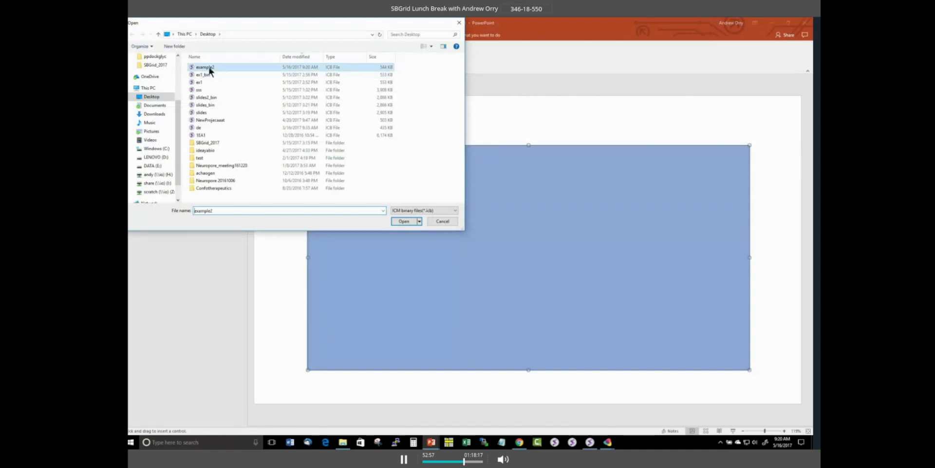
double_click(209, 68)
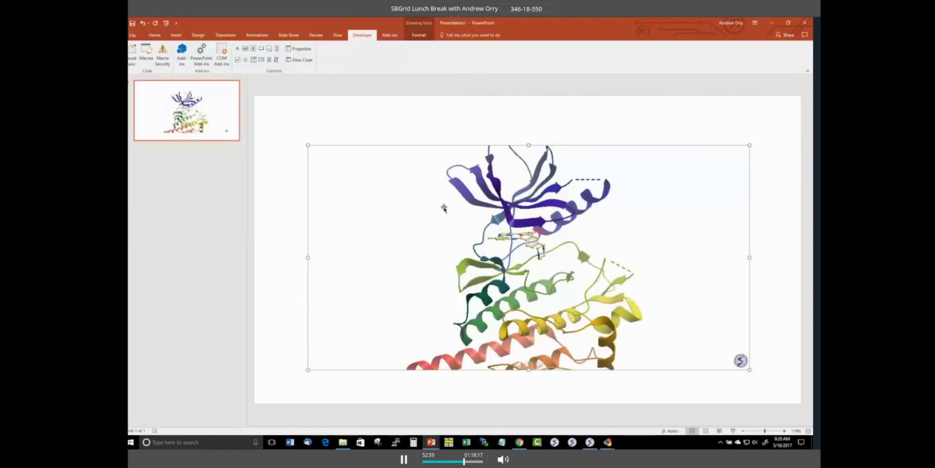
Step: Run the presentation full screen, step through the embedded ActiveICM views and exit the slide show
left_click(156, 37)
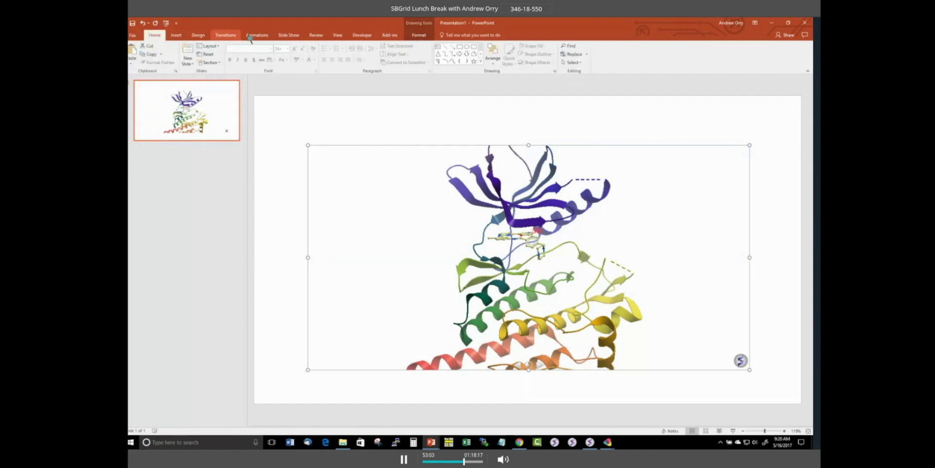
left_click(289, 35)
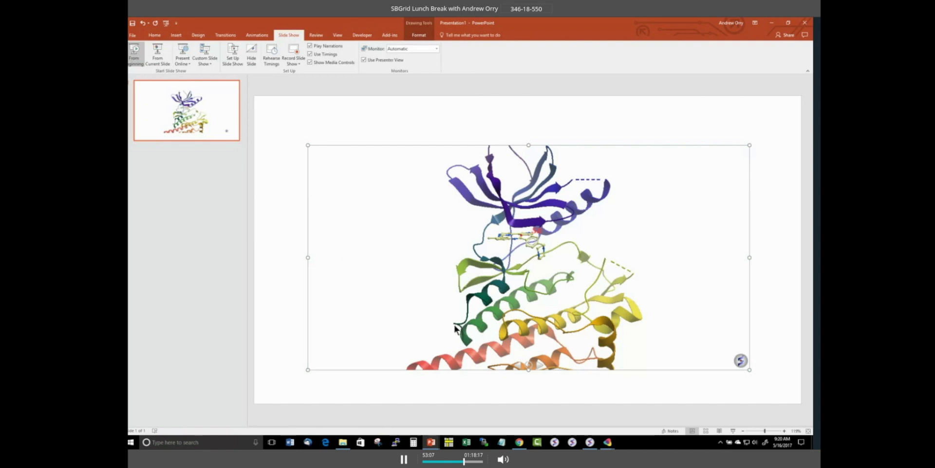
key("F5")
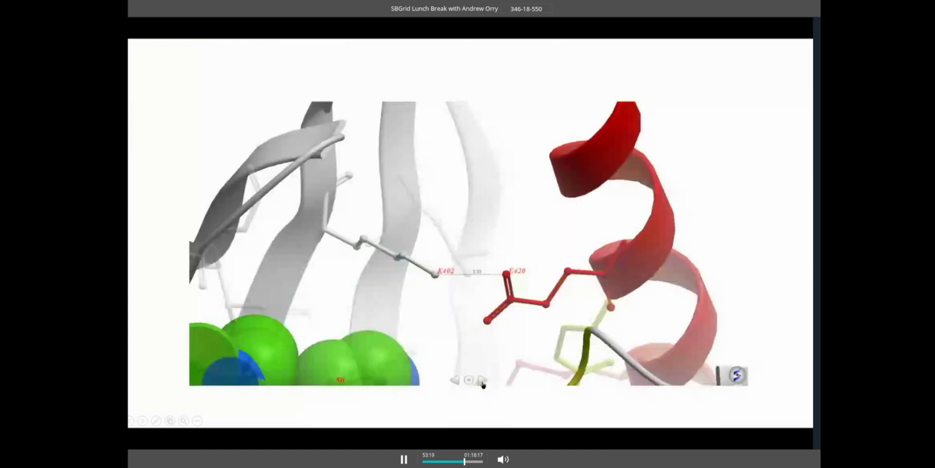
key("Escape")
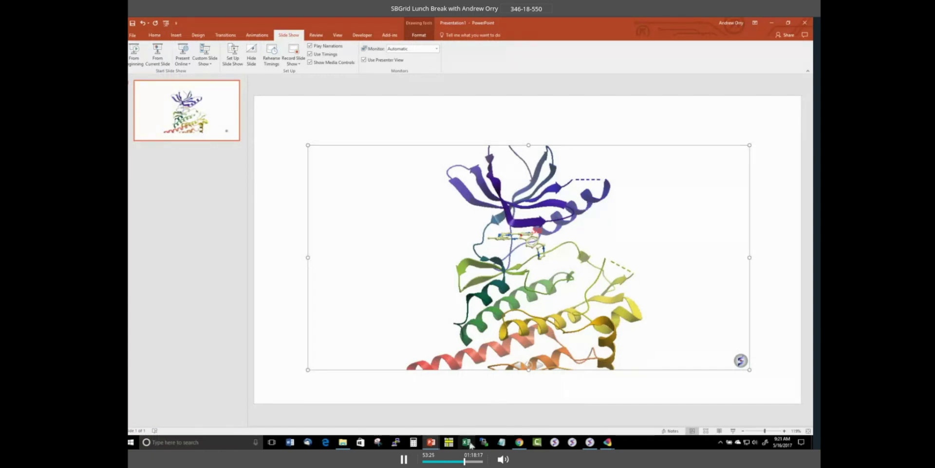
Step: Switch to MolBrowserPro and export the project as ActiveICM HTML to example2.html on the Desktop, with Open in Browser enabled
left_click(591, 442)
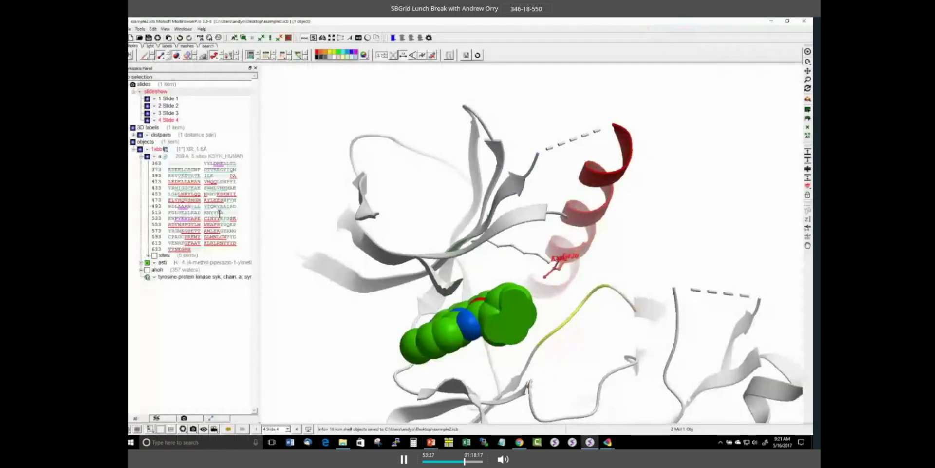
left_click(130, 28)
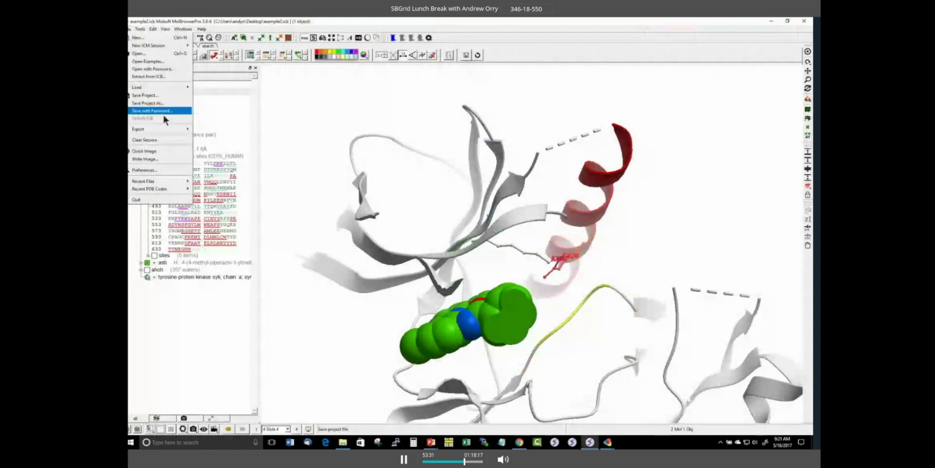
mouse_move(168, 130)
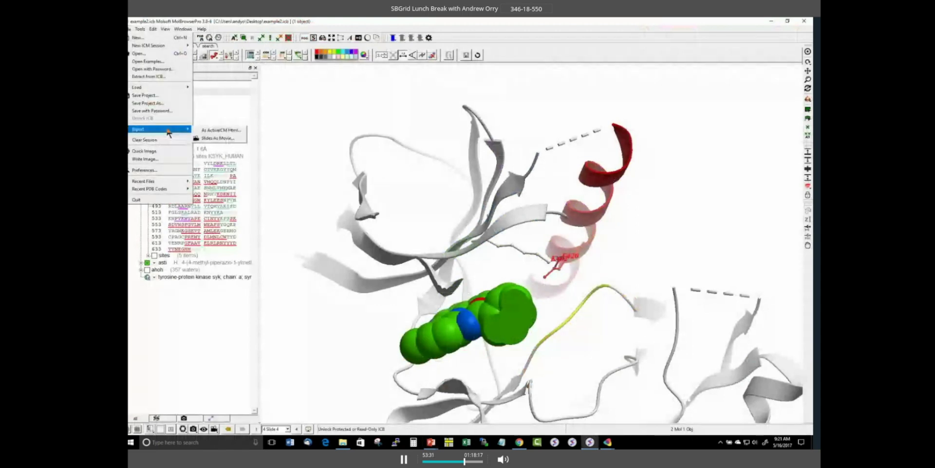
left_click(219, 131)
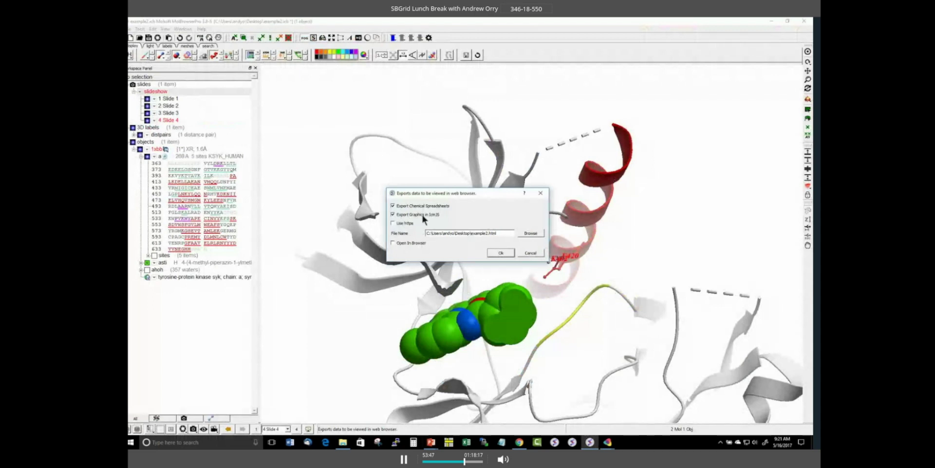
left_click(399, 244)
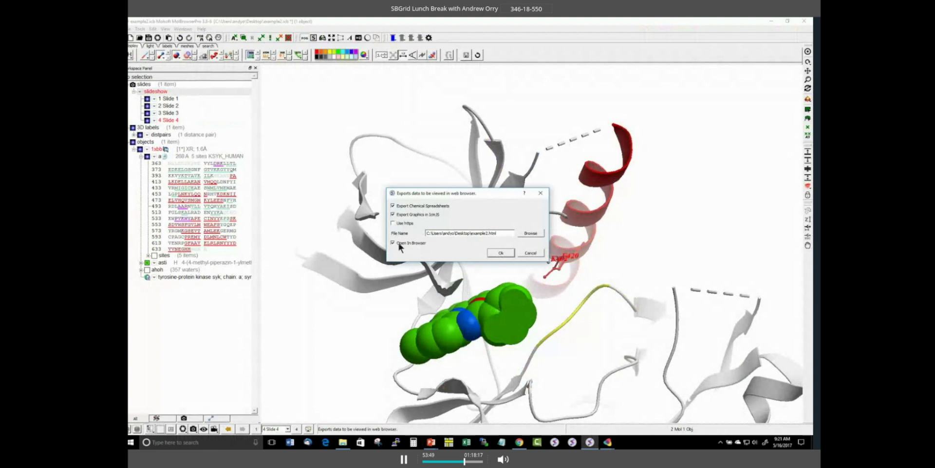
left_click(500, 253)
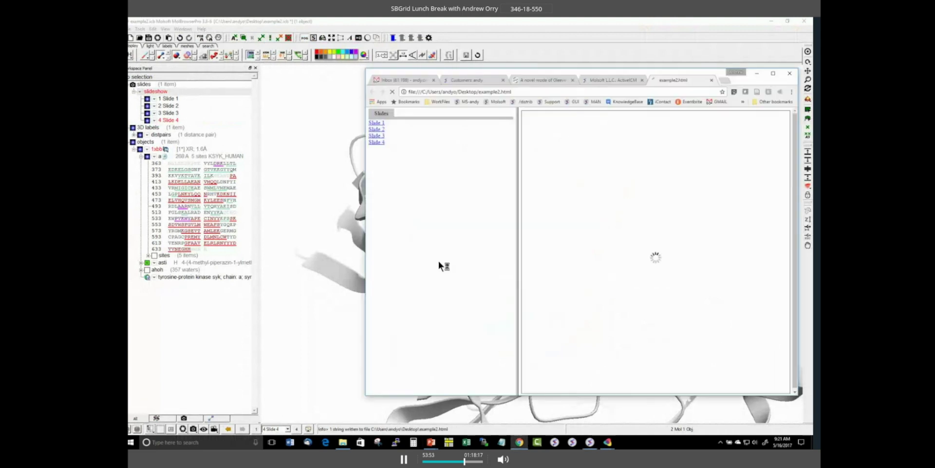
Step: Copy the address of the exported example2.html page in Chrome, dismiss its alert and return to MolBrowserPro
right_click(446, 91)
key("ctrl+c")
left_click(455, 108)
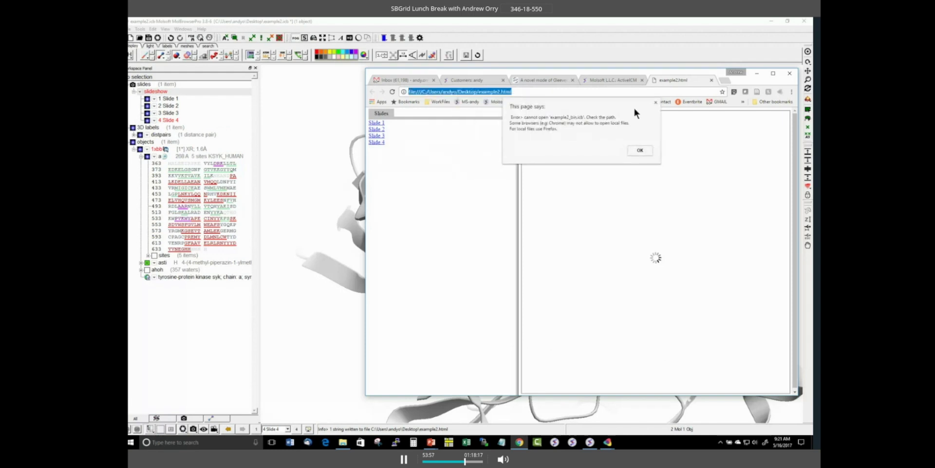
key("Return")
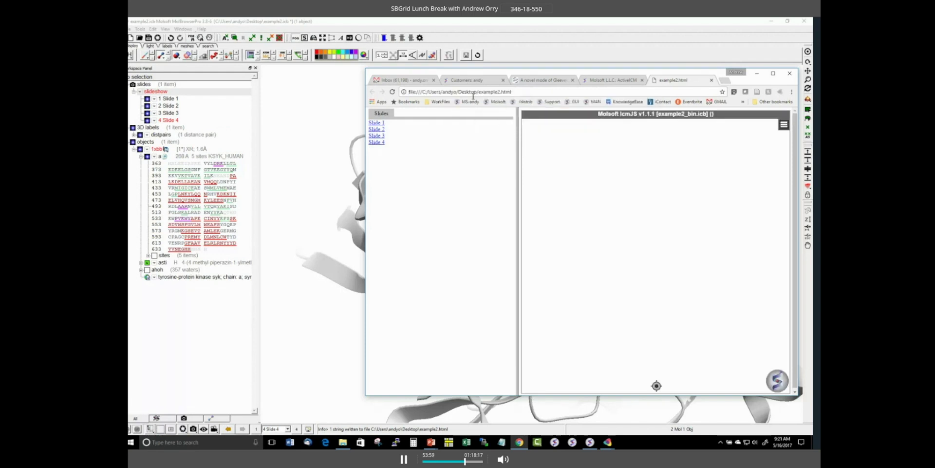
left_click(325, 147)
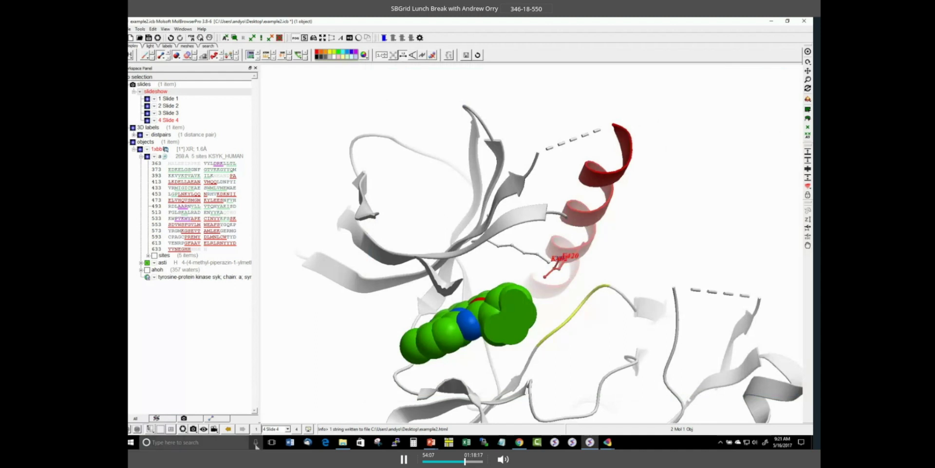
Step: Launch Firefox without making it the default browser and load the copied example2.html address
left_click(212, 445)
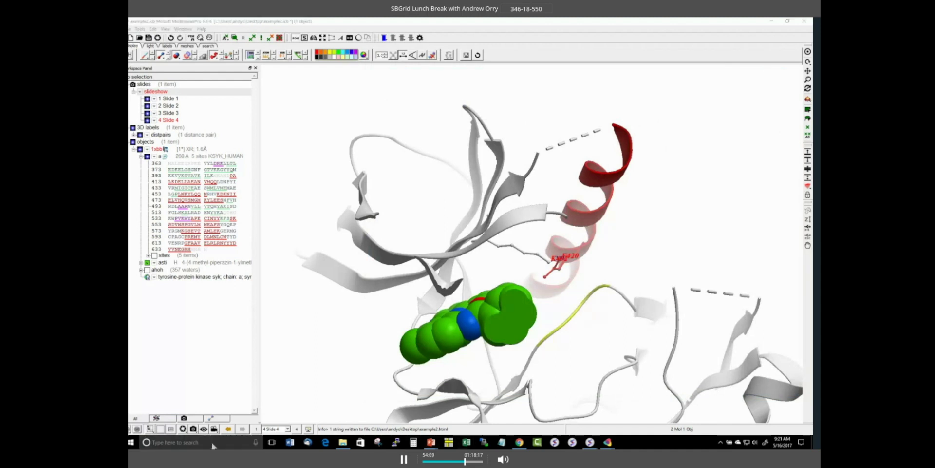
left_click(213, 444)
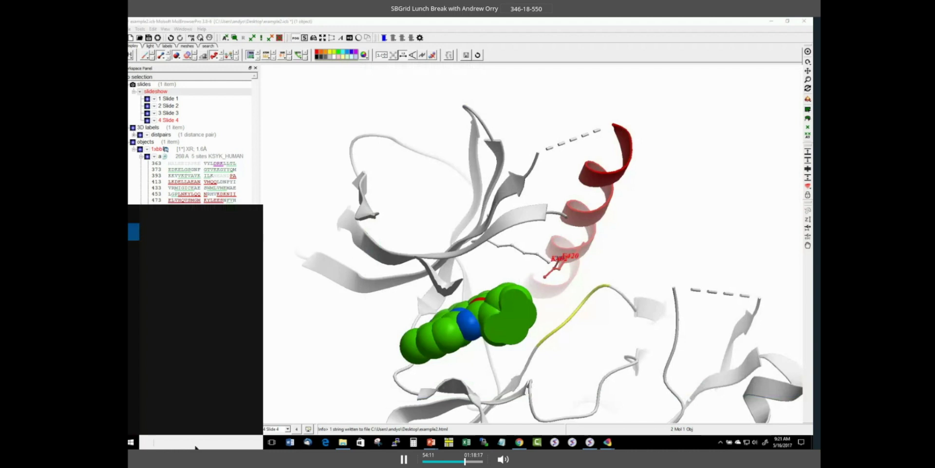
left_click(450, 274)
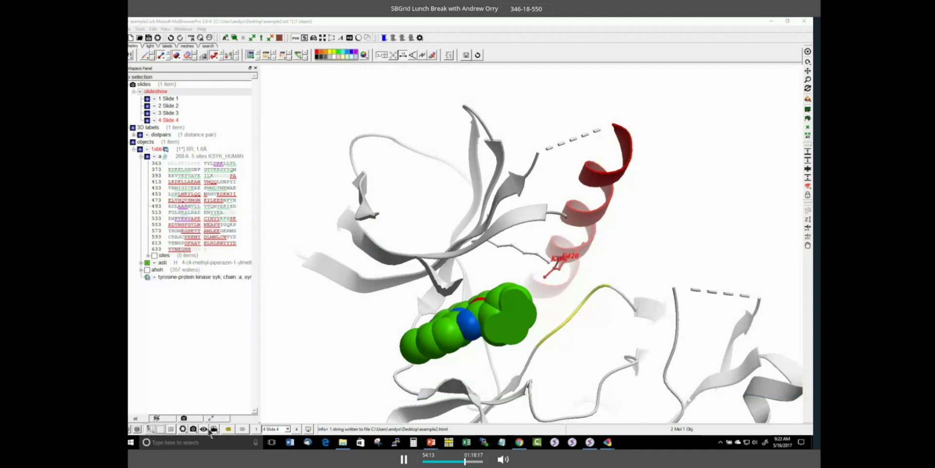
left_click(203, 445)
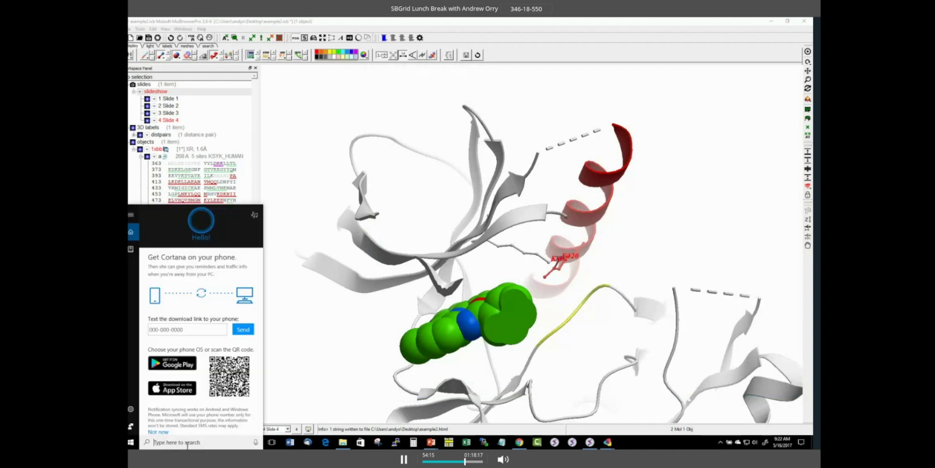
type("fire")
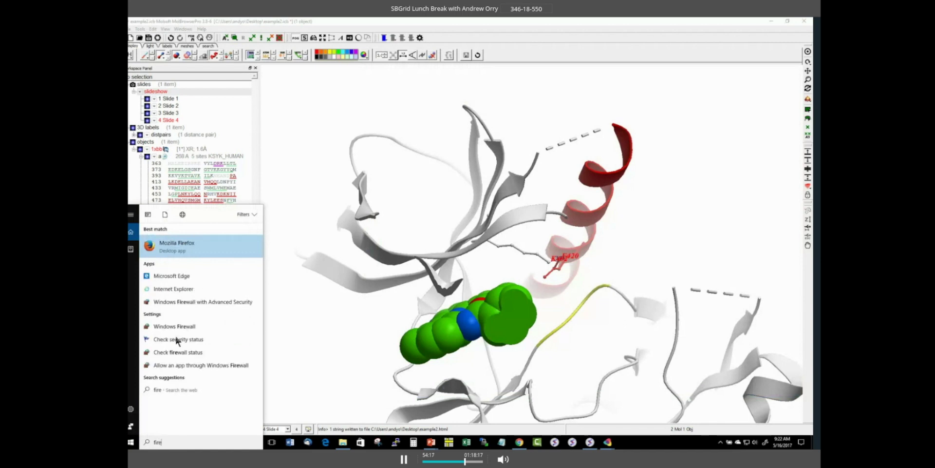
left_click(194, 244)
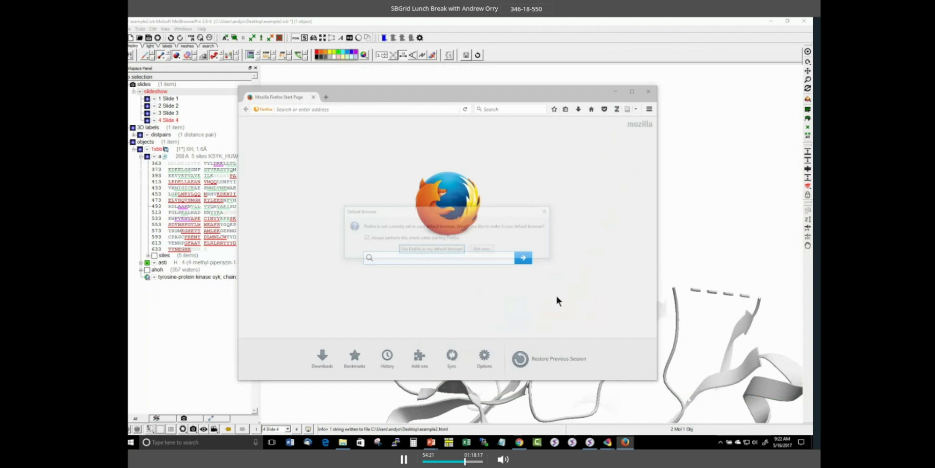
left_click(495, 248)
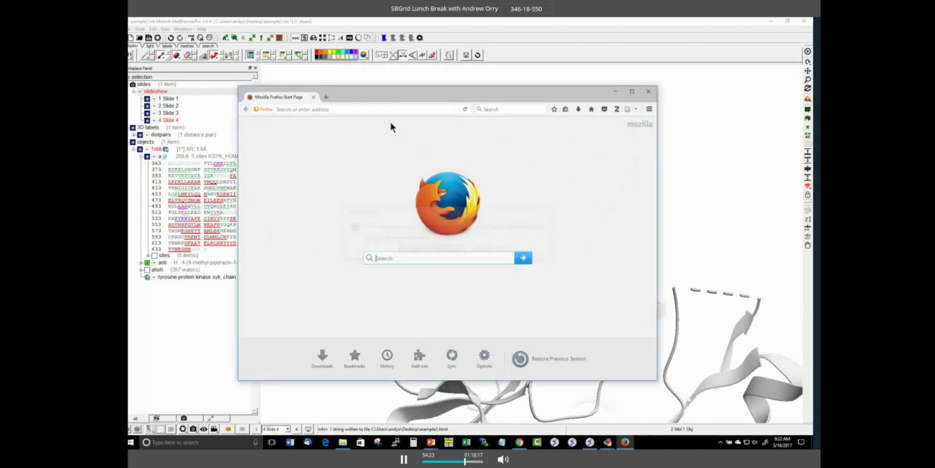
key("ctrl+v")
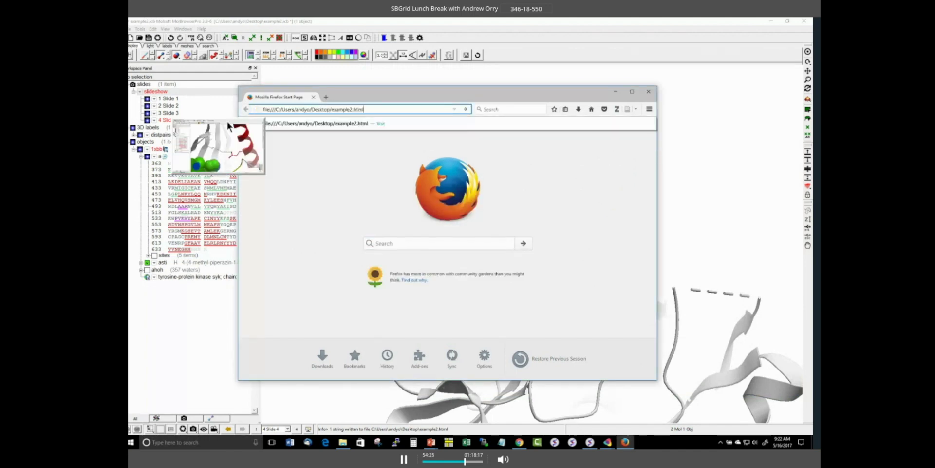
key("Return")
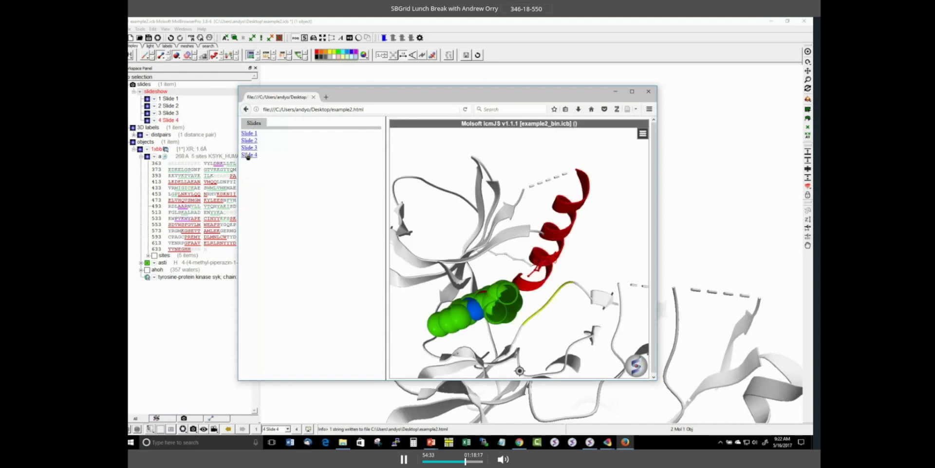
Step: Examine the exported slides in the IcmJS viewer, rotating and zooming the structure and looking through the viewer's options
left_click(248, 141)
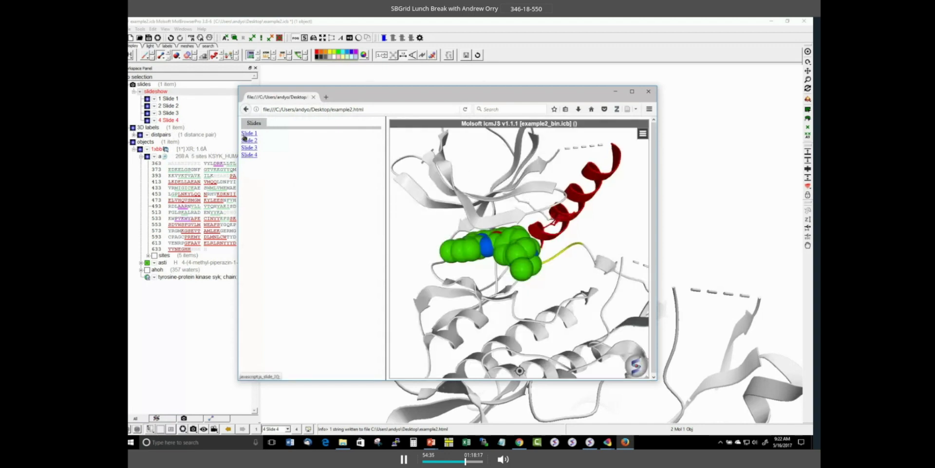
left_click(248, 147)
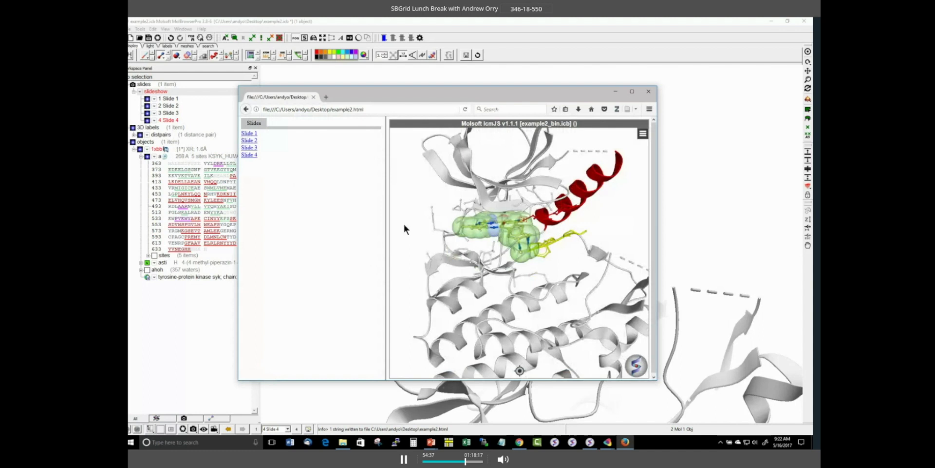
mouse_move(525, 258)
left_mouse_down()
mouse_move(396, 214)
mouse_move(390, 186)
left_mouse_up()
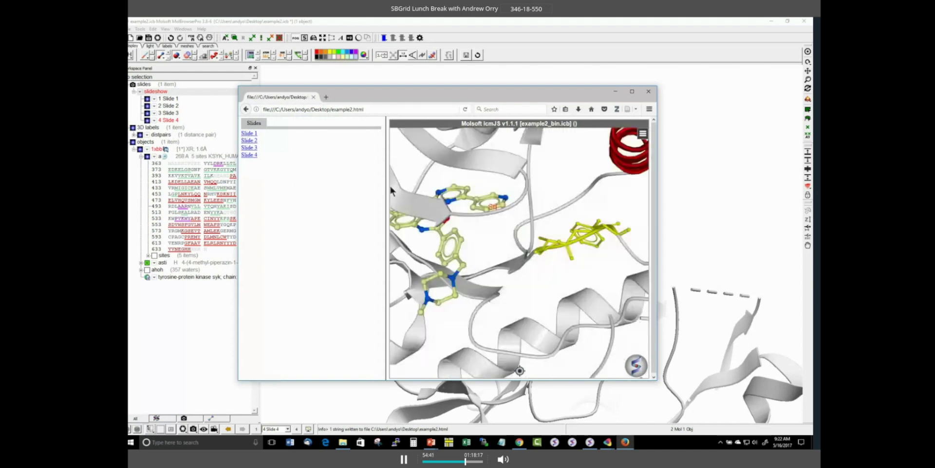
scroll(391, 189, "down", 5)
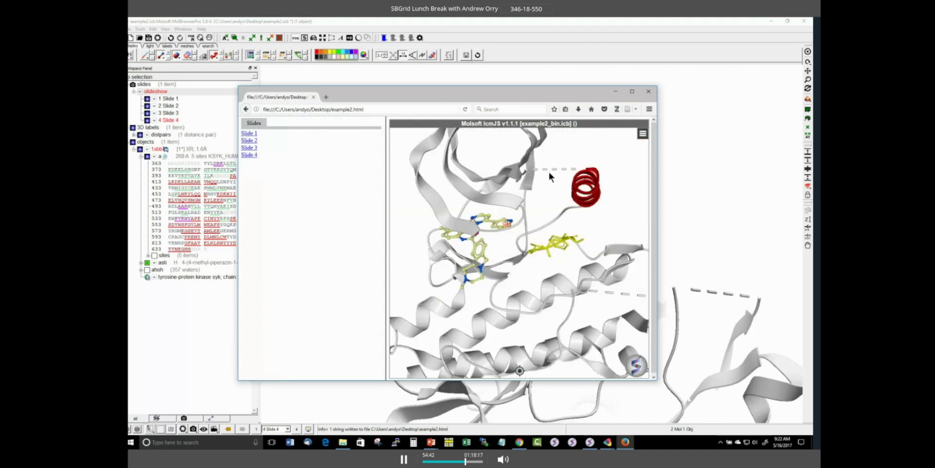
left_click(643, 134)
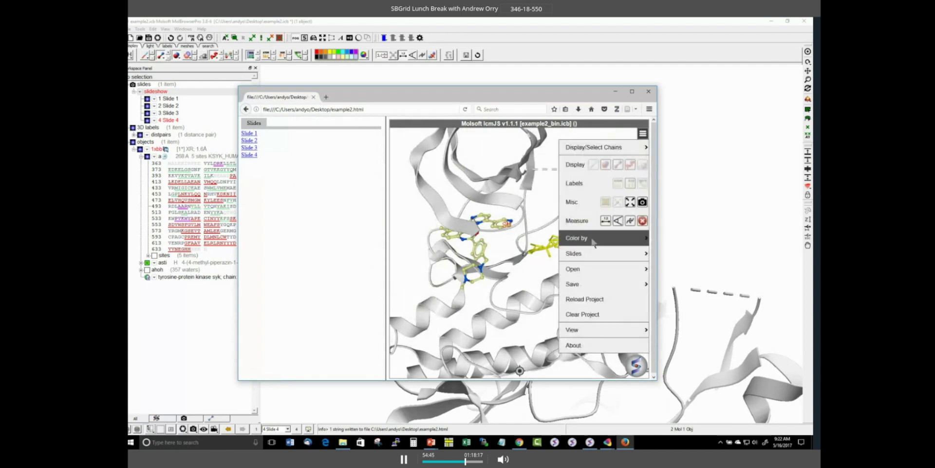
left_click(518, 259)
left_click_drag(520, 263, 505, 253)
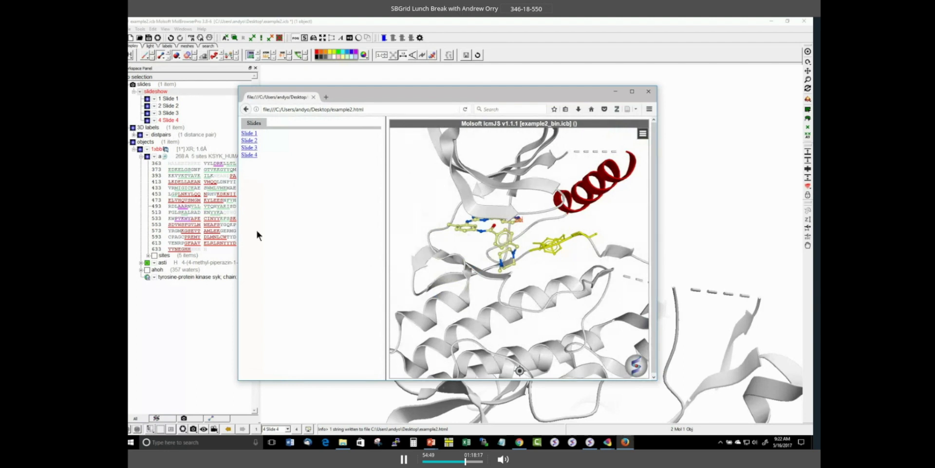
Step: Return to MolBrowserPro and create a new HTML document named doc1 in the project
left_click(180, 165)
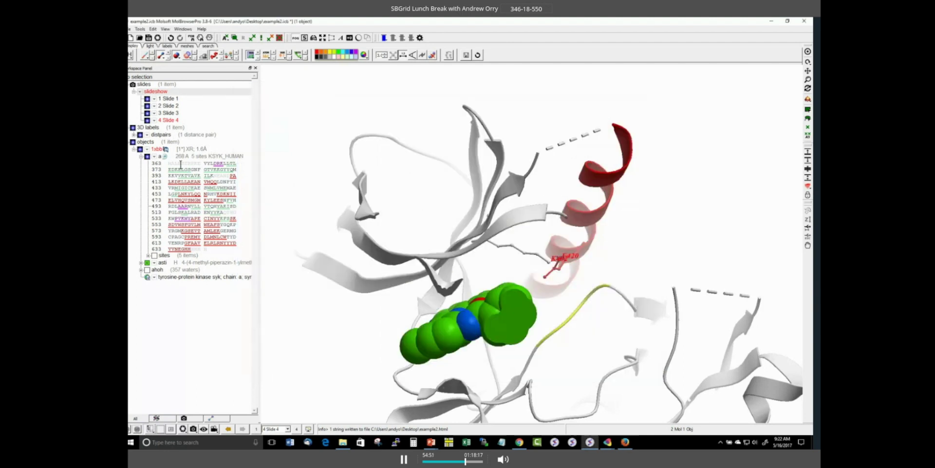
left_click(128, 29)
left_click(138, 38)
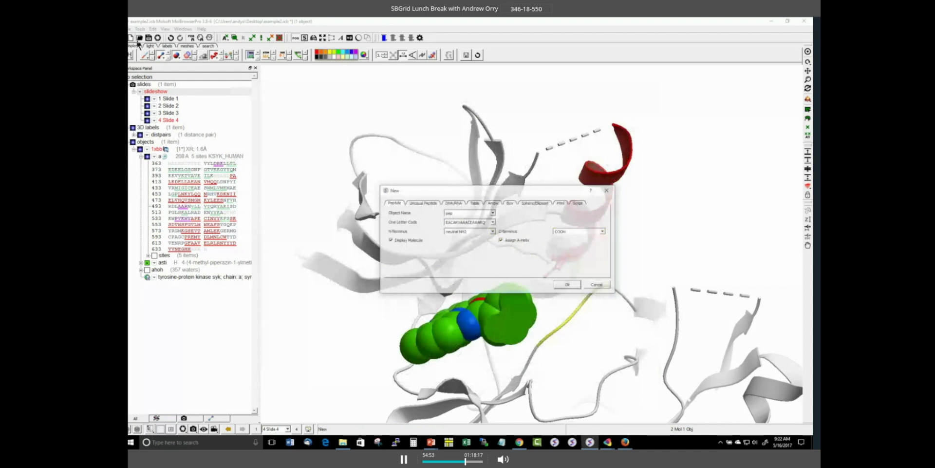
left_click(562, 202)
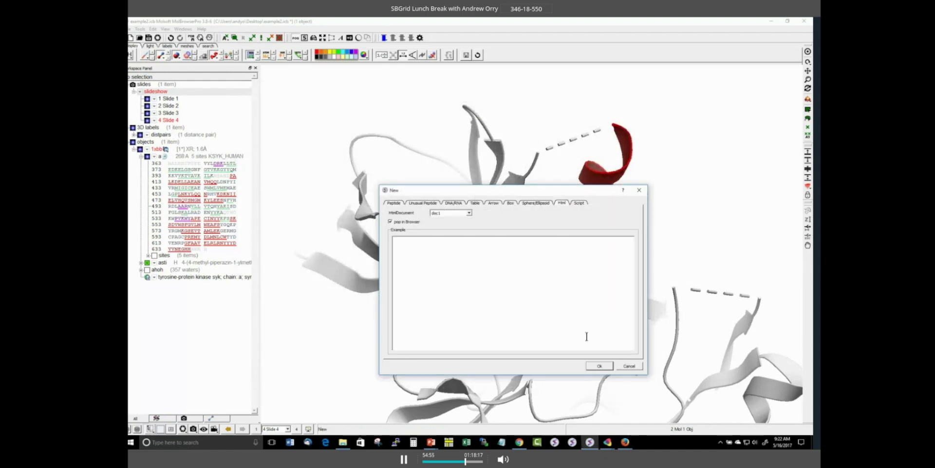
left_click(599, 366)
Step: Edit the new HTML document to contain the text "Go to links" and widen the document pane
right_click(165, 192)
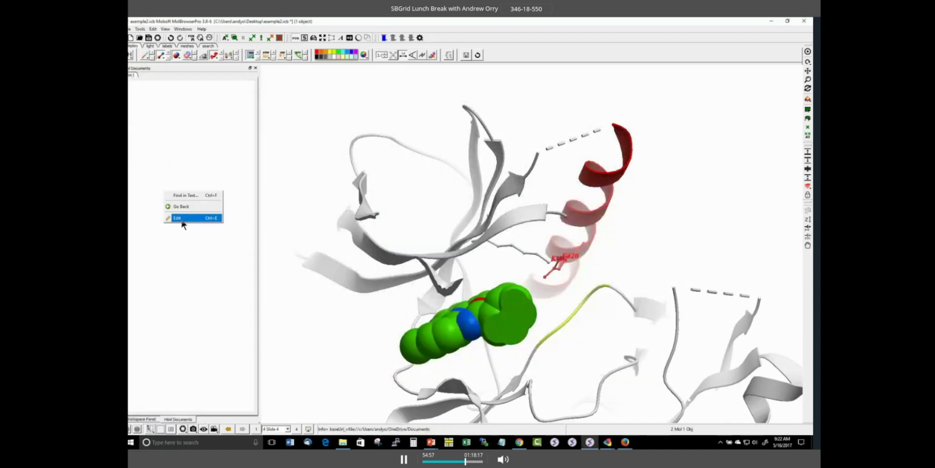
left_click(183, 218)
type("COt")
key("BackSpace")
key("BackSpace")
type("o to links")
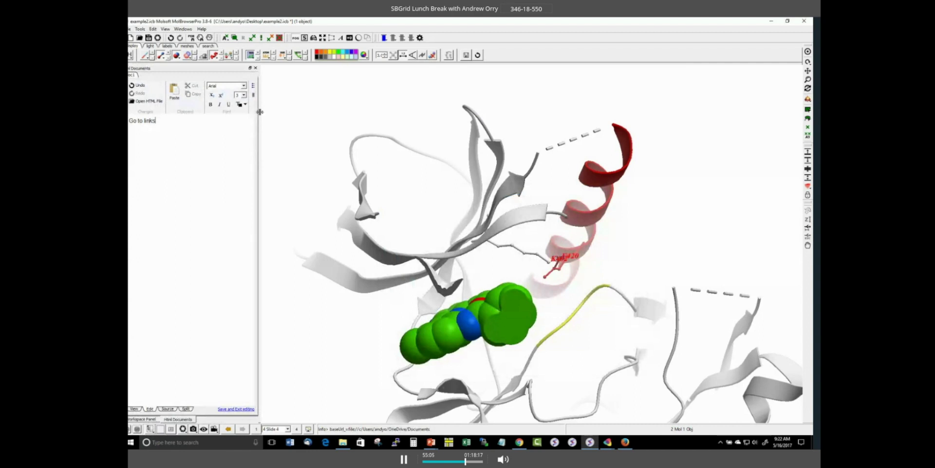
left_click_drag(259, 111, 390, 97)
left_click(316, 93)
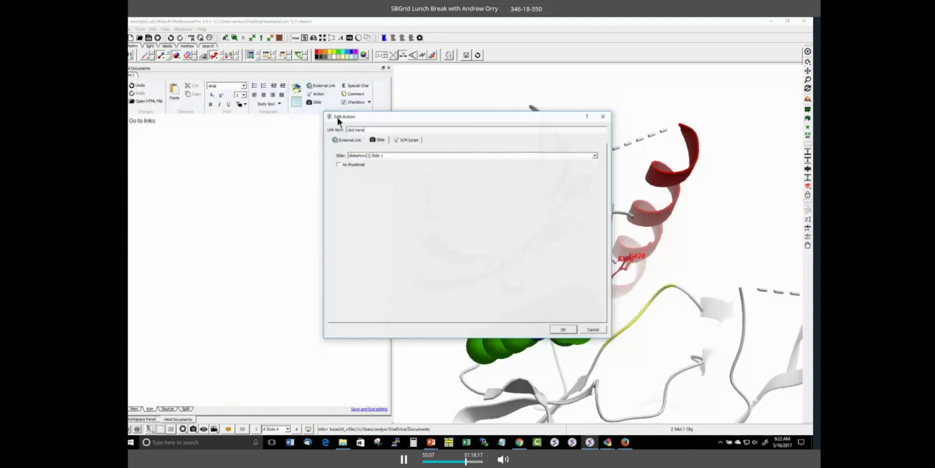
left_click(372, 155)
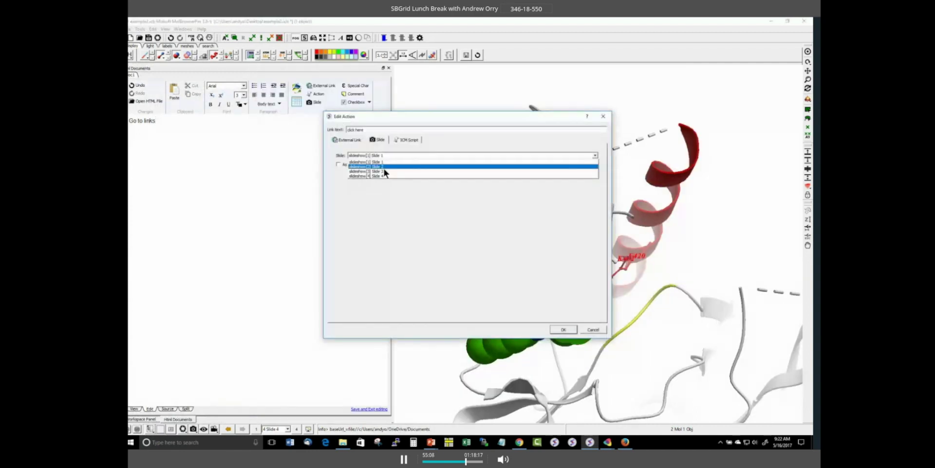
left_click(180, 140)
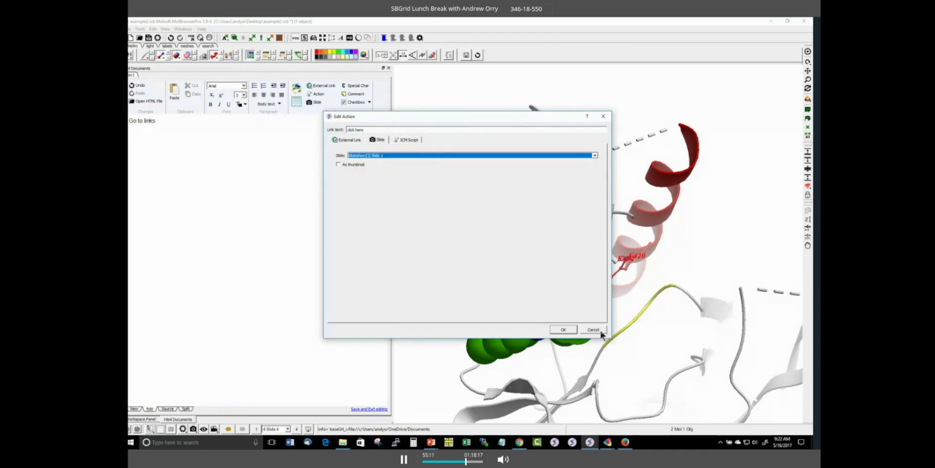
left_click(601, 331)
Step: Link the word "links" in the HTML document to slideshow Slide 2
double_click(153, 128)
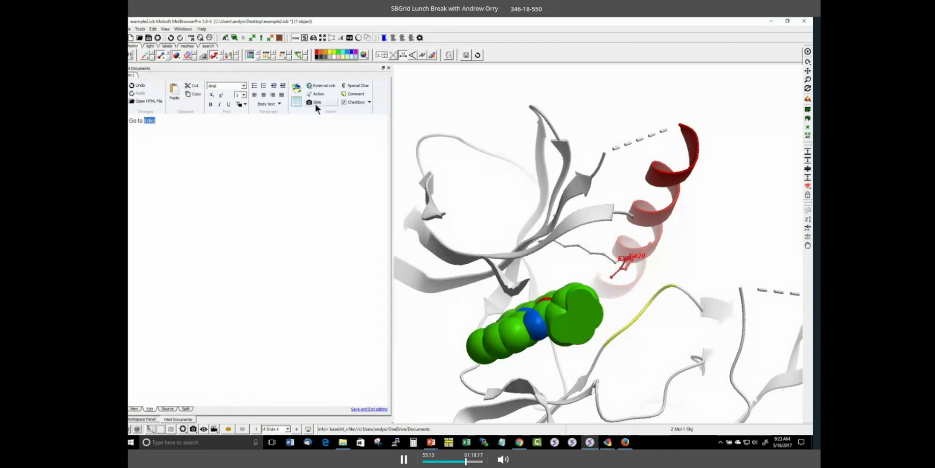
left_click(316, 103)
left_click(374, 155)
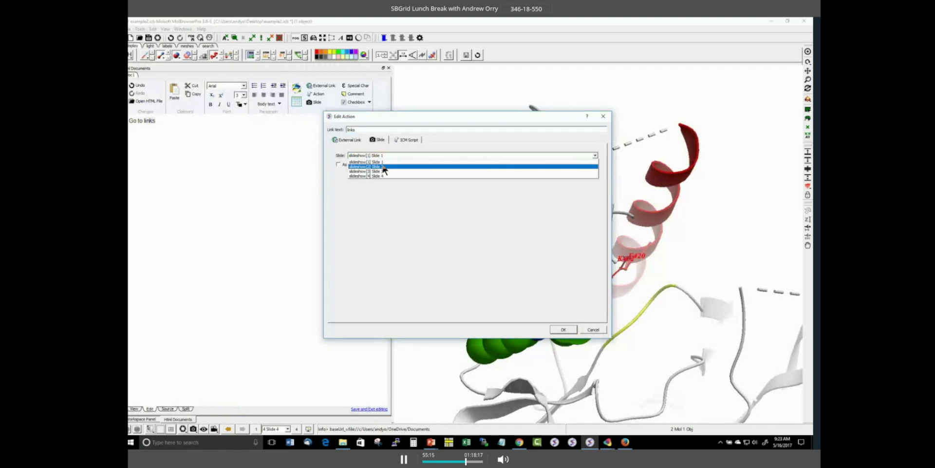
left_click(384, 167)
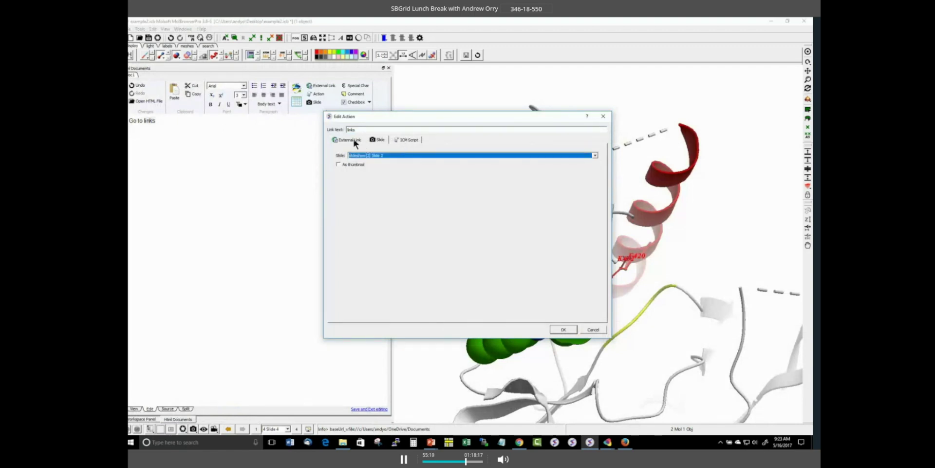
left_click(563, 330)
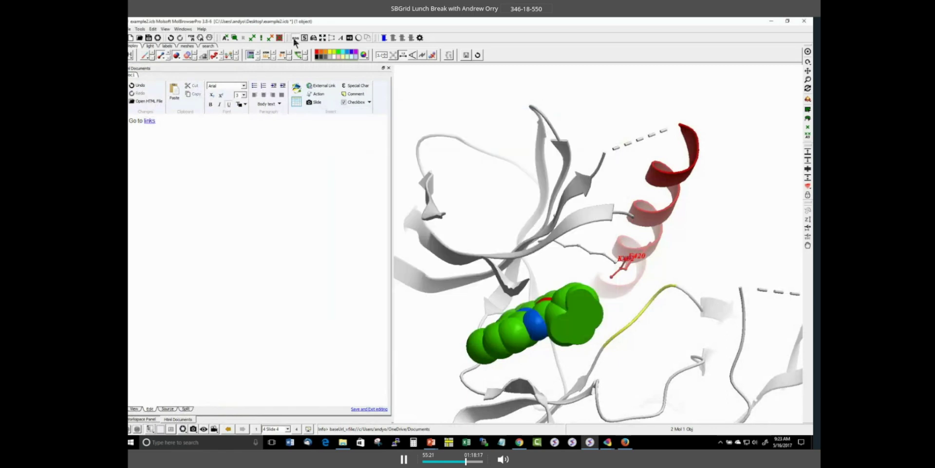
Step: Show the terminal window and close the HTML documents pane
left_click(183, 29)
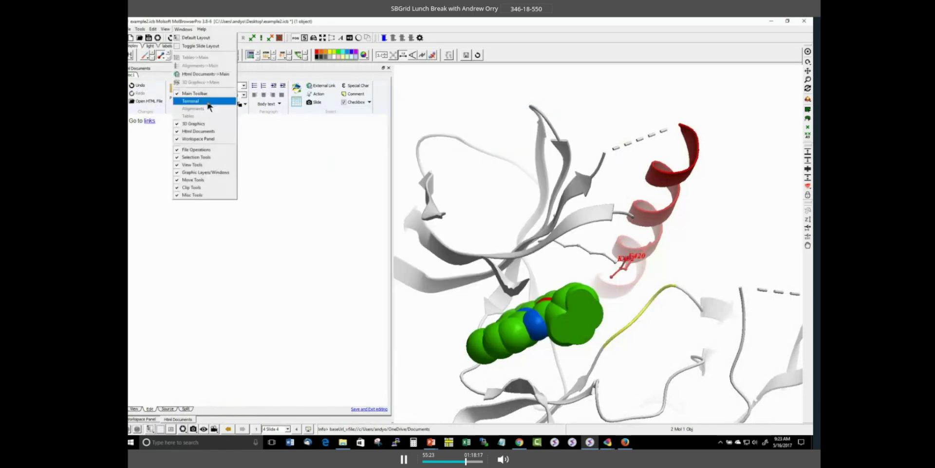
left_click(207, 101)
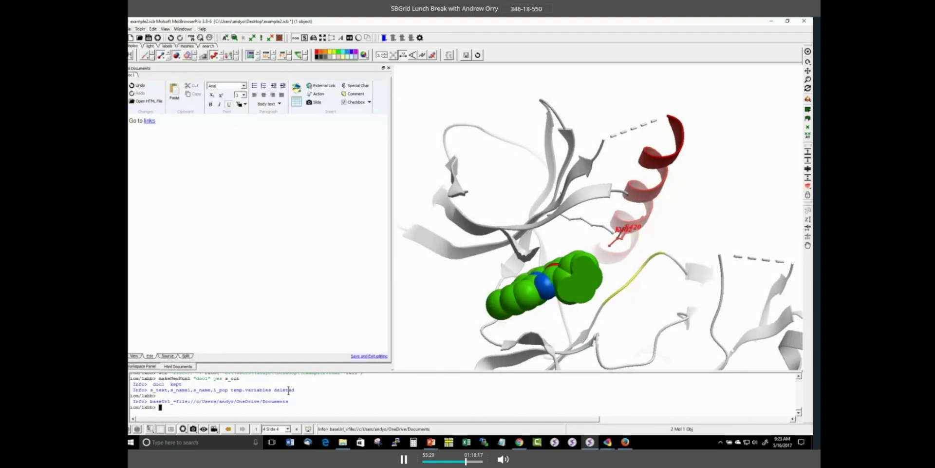
left_click(389, 68)
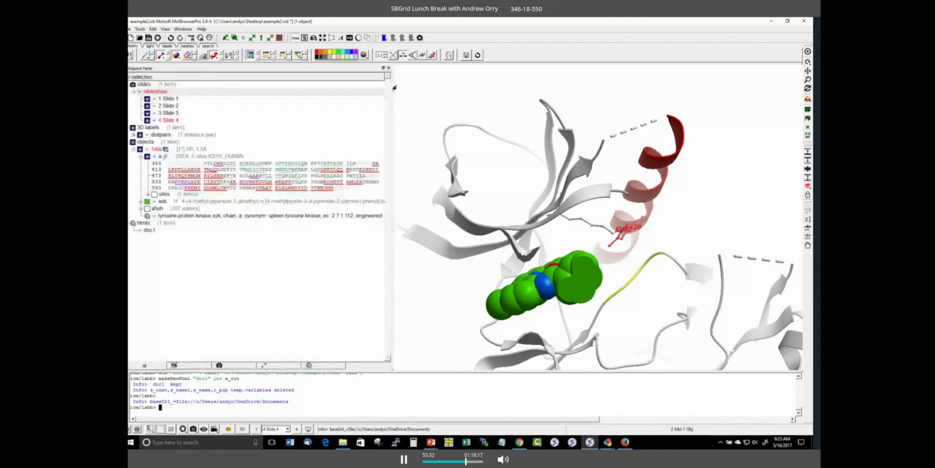
Step: Delete all items from the current project and confirm the deletion
left_click(166, 29)
mouse_move(141, 32)
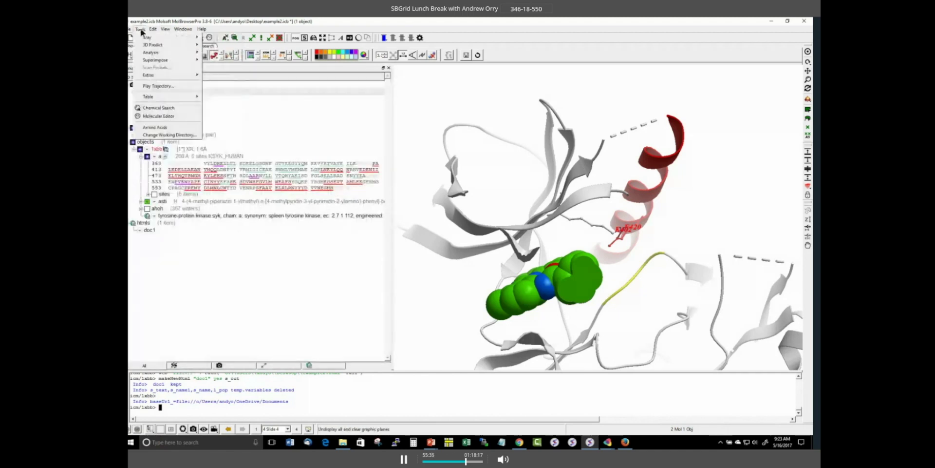
left_click(153, 47)
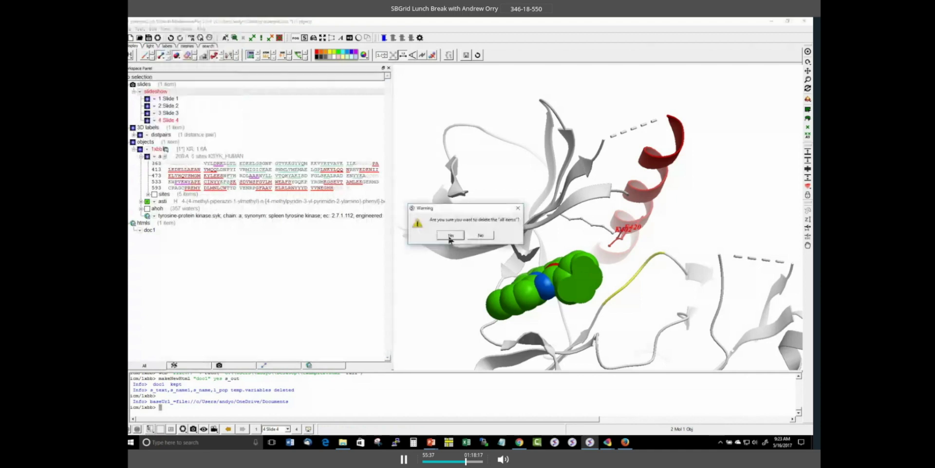
left_click(449, 236)
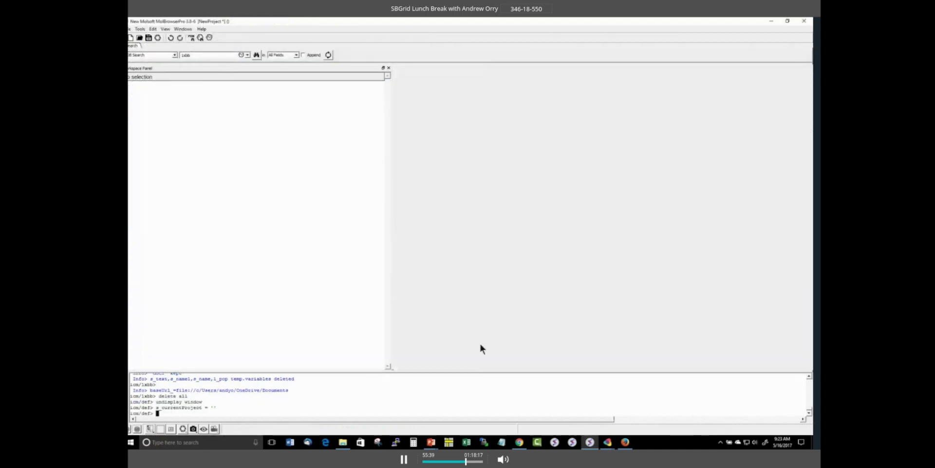
Step: Narrow the workspace panel and load the PDB structure 2sni through the PDB search
left_click_drag(391, 278, 247, 278)
left_click(188, 57)
double_click(188, 56)
type("2")
type("sr")
type("i")
key("Return")
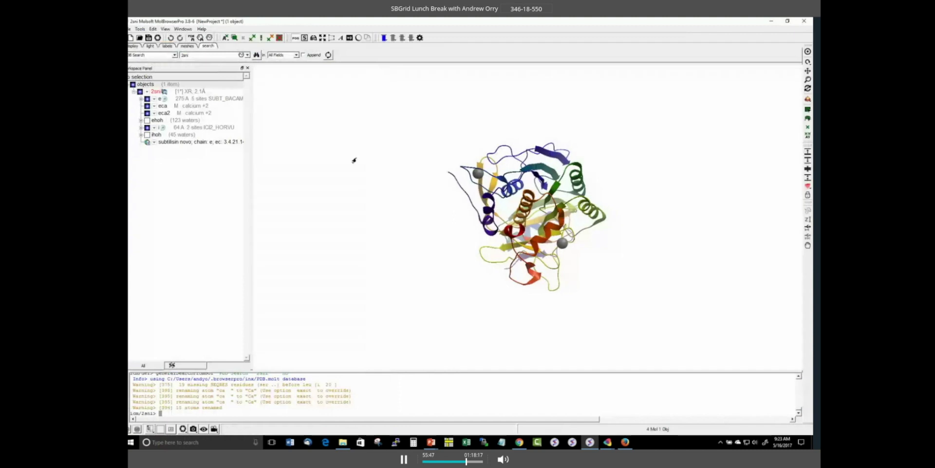
Step: Color the ribbons of the 2sni structure by molecule
left_click_drag(354, 160, 295, 123)
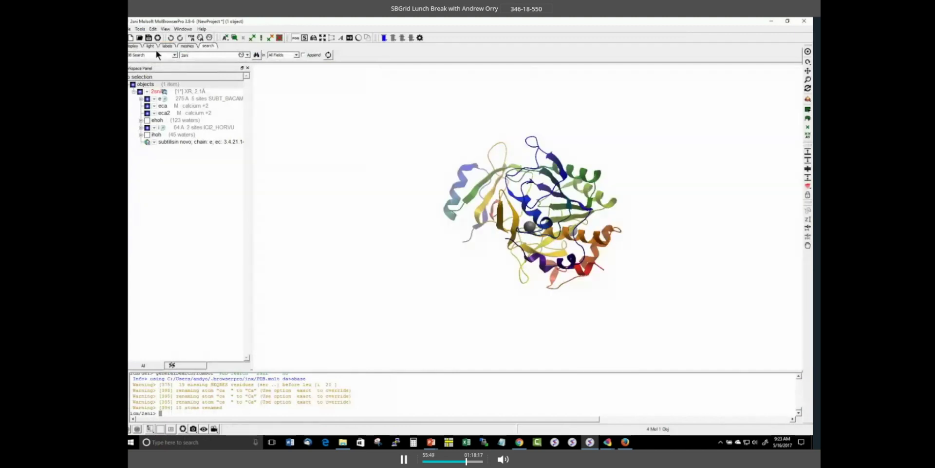
left_click_drag(377, 217, 578, 239)
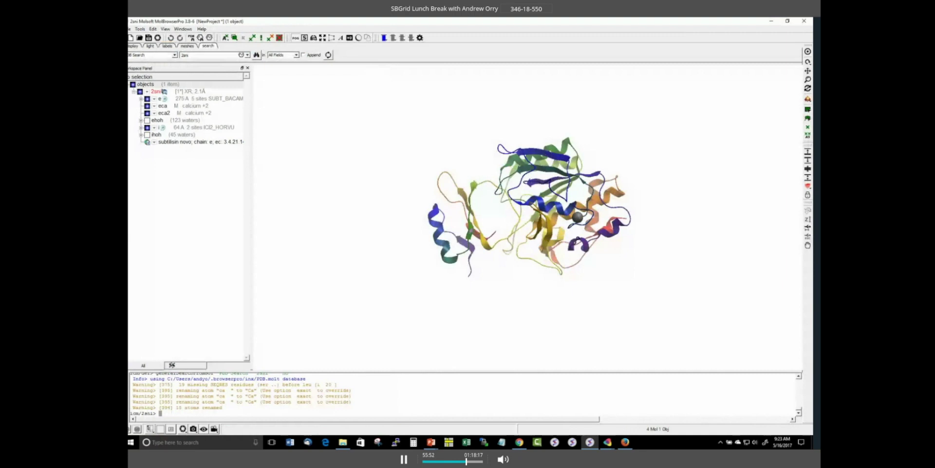
left_click(135, 46)
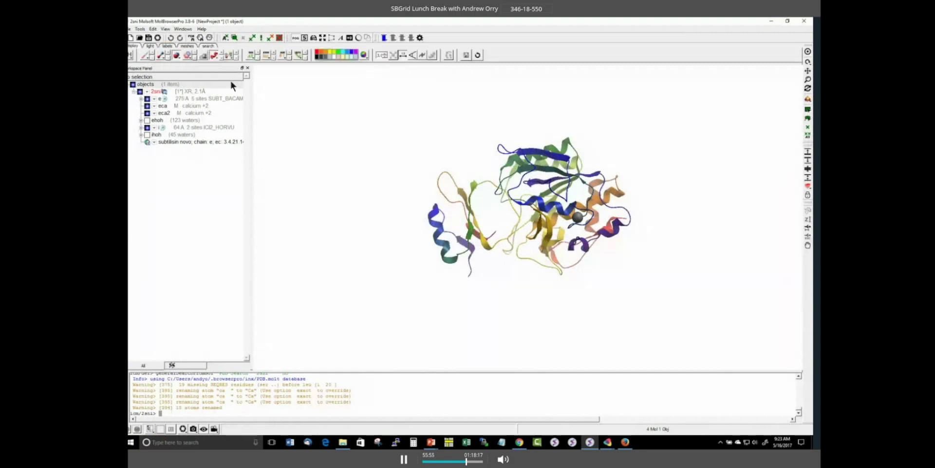
left_click(214, 55)
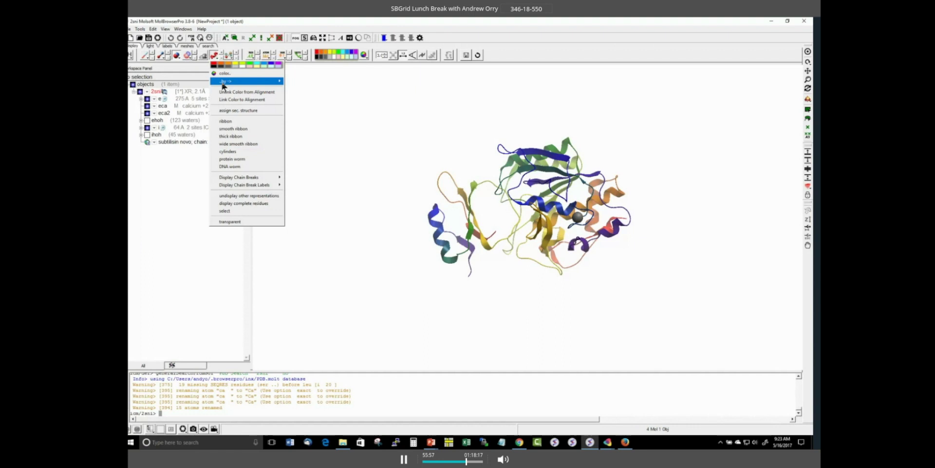
mouse_move(249, 81)
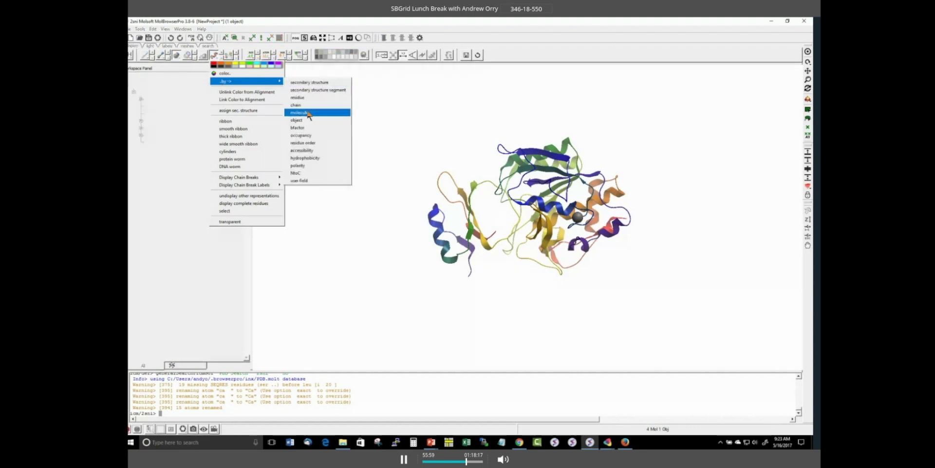
left_click(308, 113)
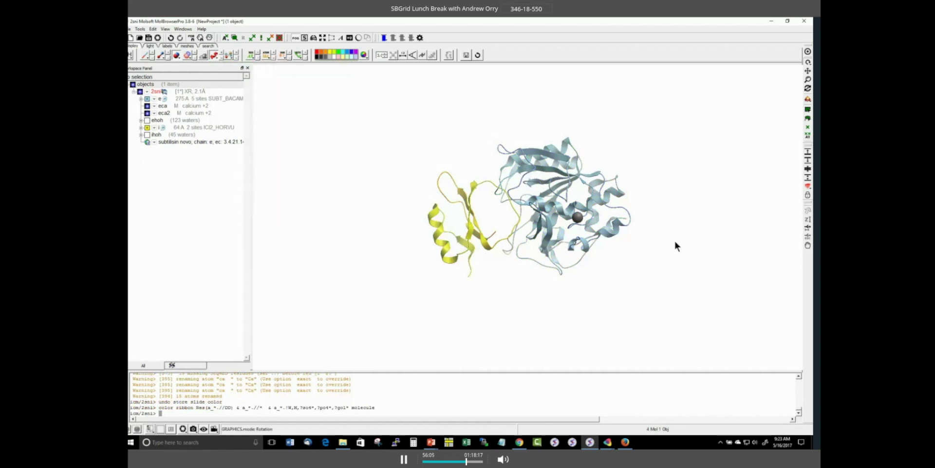
Step: Close the terminal pane and enlarge the view of the two-protein complex
left_click_drag(674, 239, 517, 310)
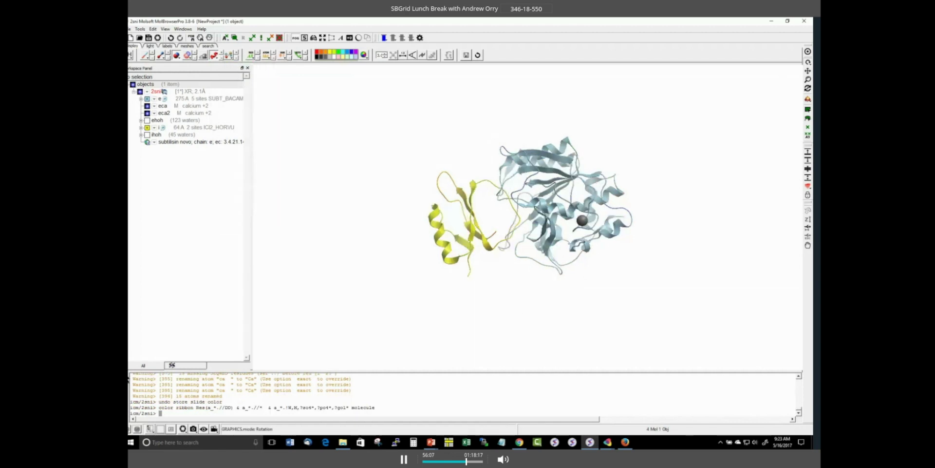
left_click(127, 378)
left_click_drag(464, 361, 452, 355)
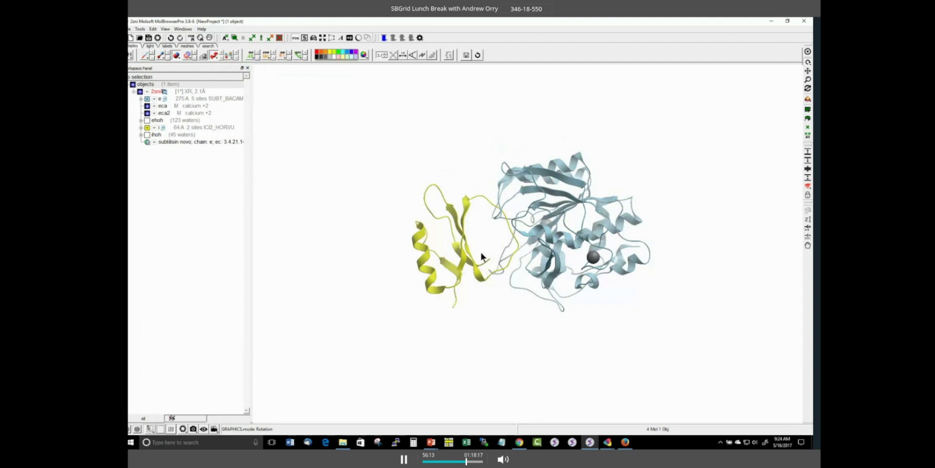
Step: Generate the molecular interface shapes for the 2sni object with build surfaces and color by contact enabled
right_click(190, 100)
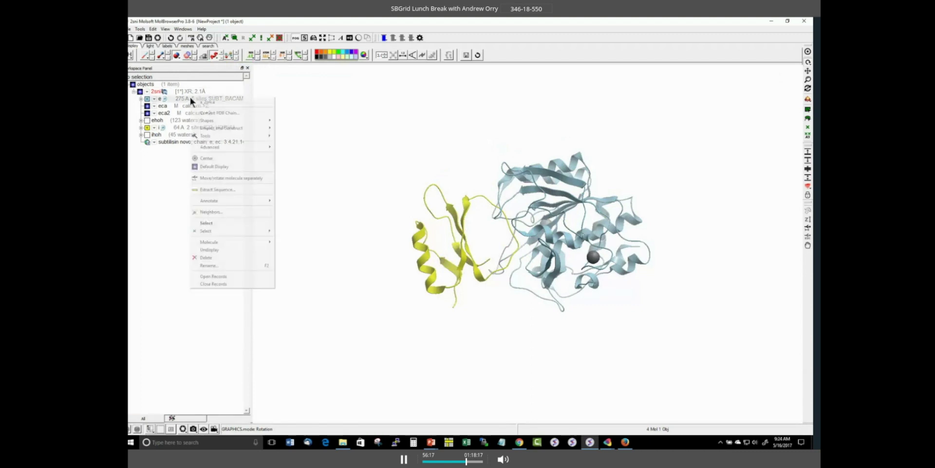
left_click(173, 88)
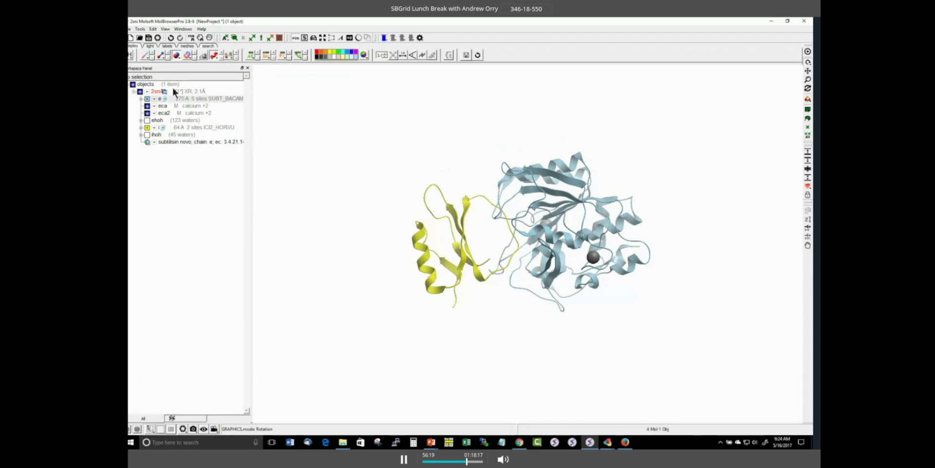
right_click(170, 92)
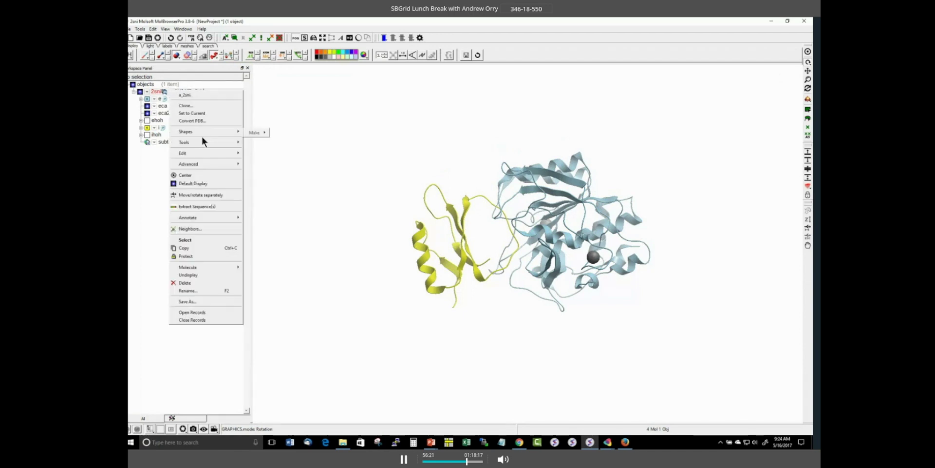
mouse_move(200, 133)
mouse_move(250, 134)
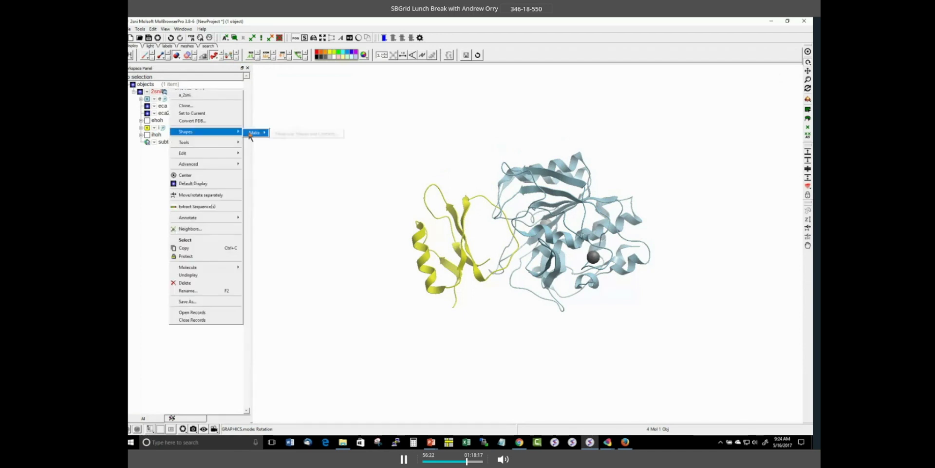
left_click(282, 134)
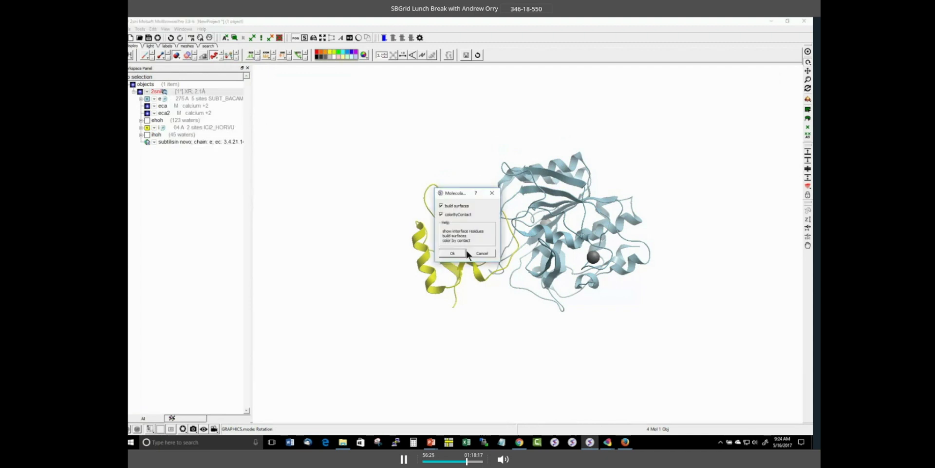
left_click(452, 253)
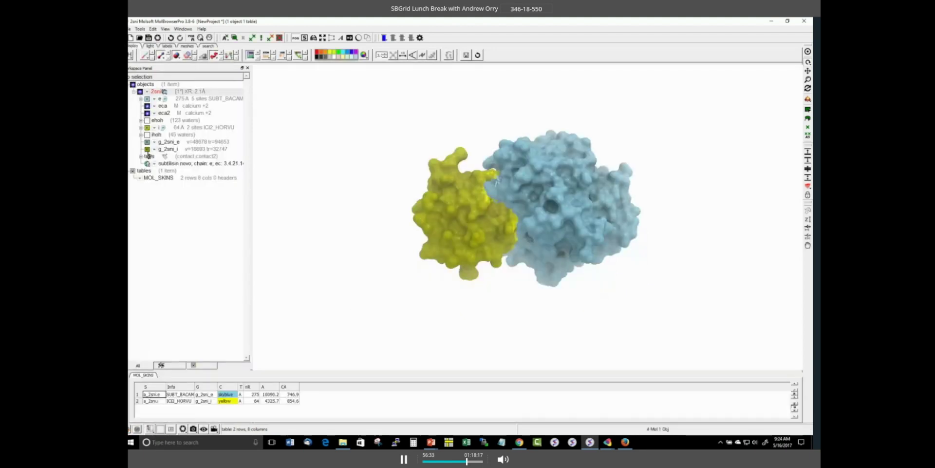
Step: Hide the g_2sni_i surface and chain i to expose the binding interface on the g_2sni_e surface
left_click(147, 148)
left_click_drag(340, 293, 355, 275)
left_click_drag(268, 293, 268, 234)
left_click_drag(358, 314, 389, 317)
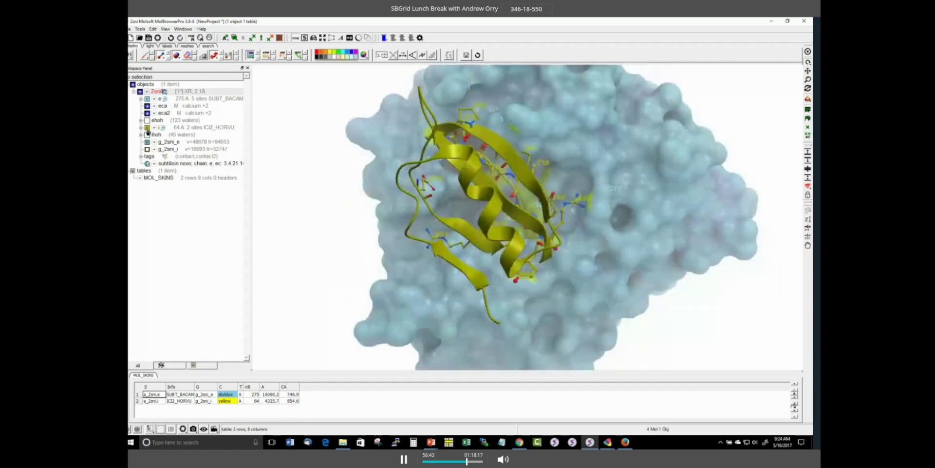
left_click(146, 128)
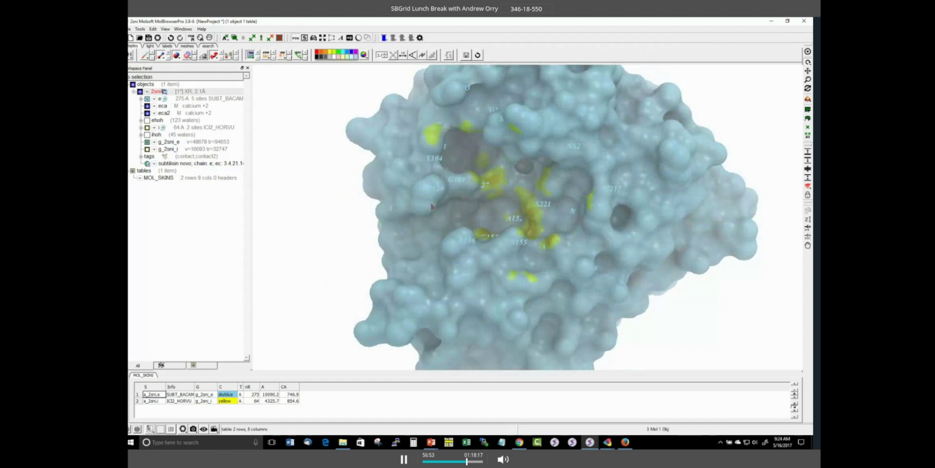
Step: Change the color of the residue labels on the interface to red
scroll(271, 234, "down", 3)
scroll(276, 234, "down", 2)
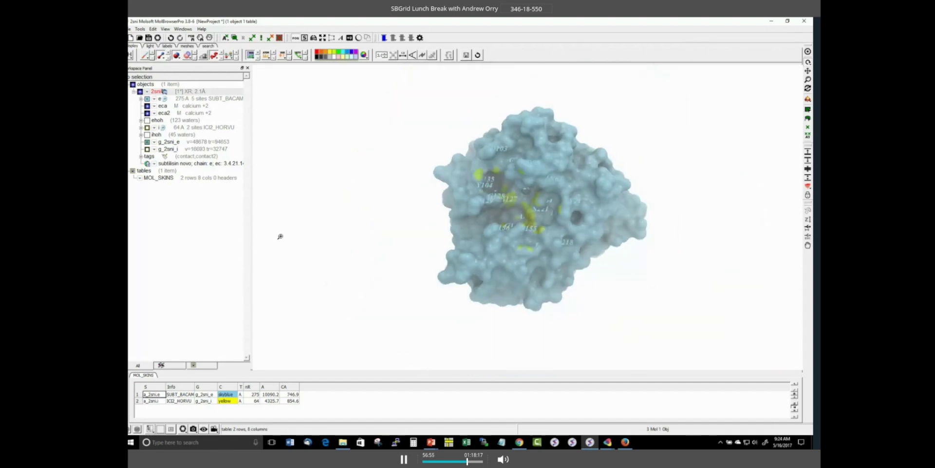
scroll(280, 236, "up", 5)
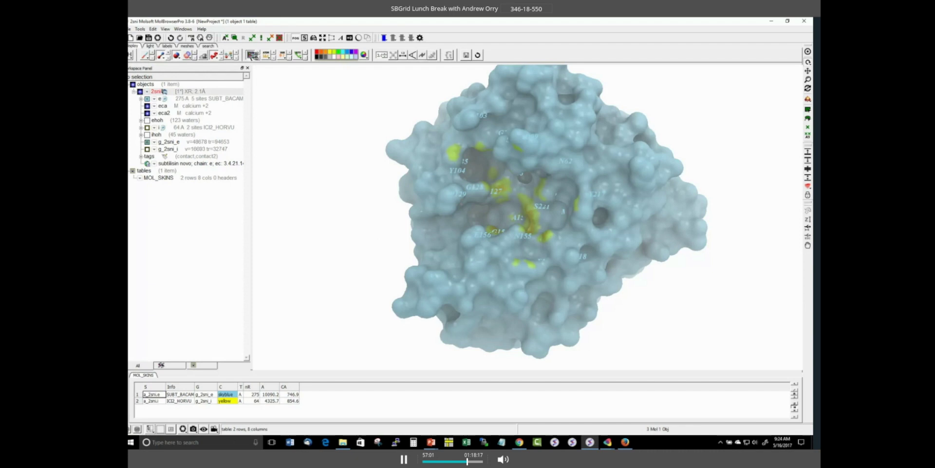
left_click(251, 55)
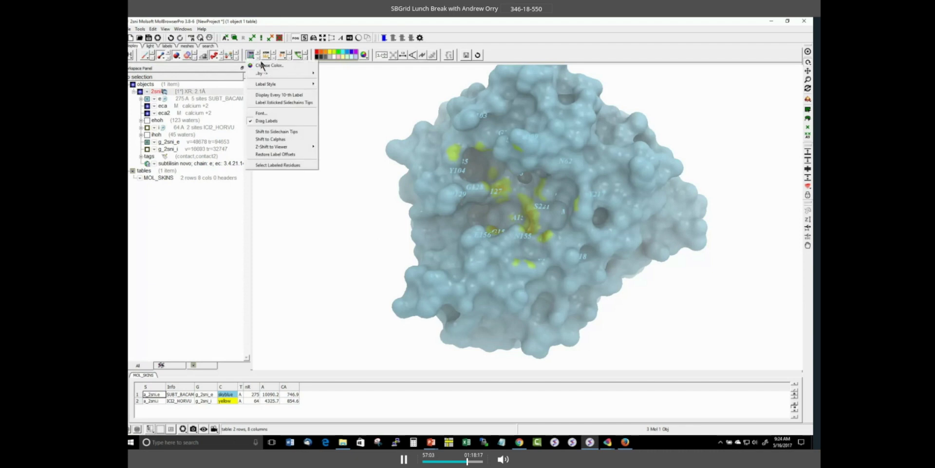
left_click(262, 65)
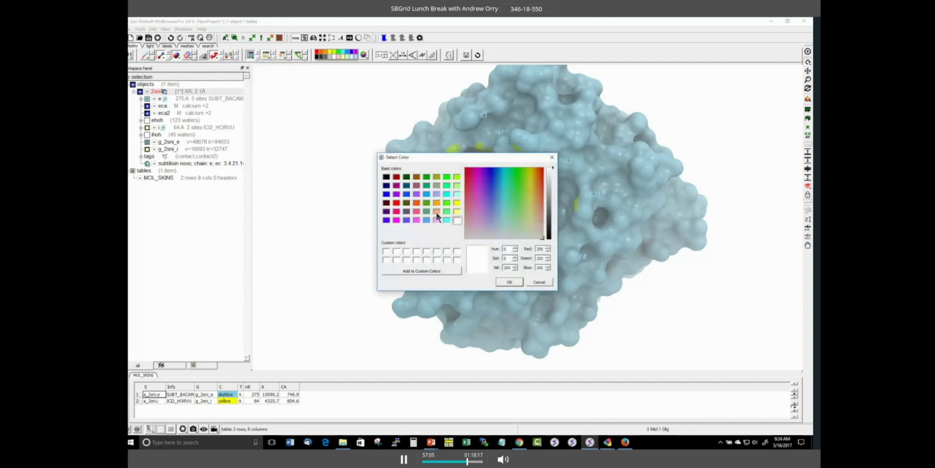
left_click(397, 202)
left_click(509, 281)
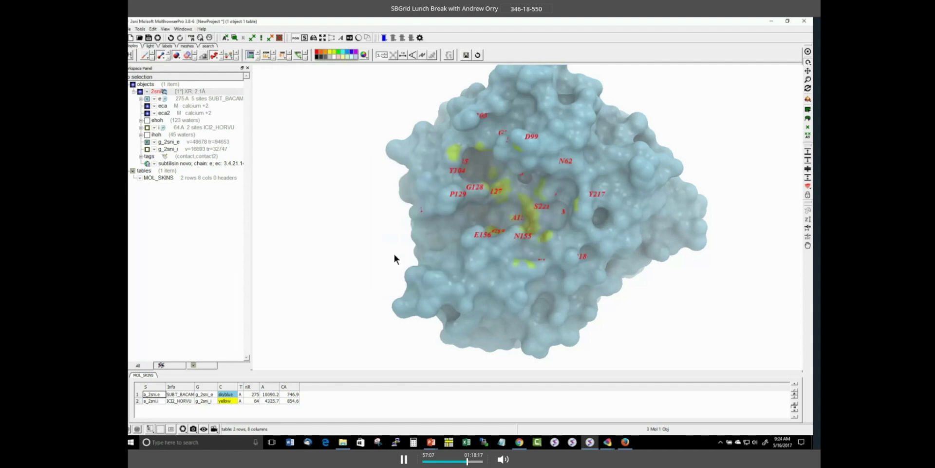
left_click_drag(395, 259, 334, 206)
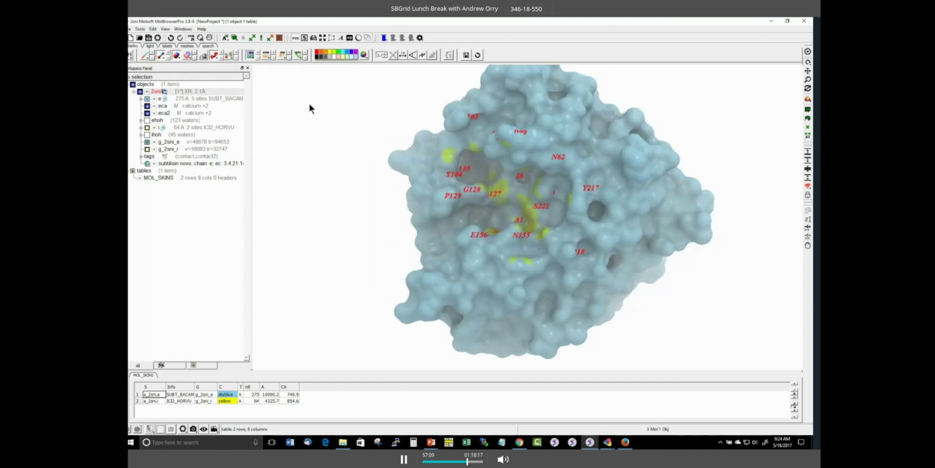
Step: Select the labeled residues and clear that selection again
left_click(257, 56)
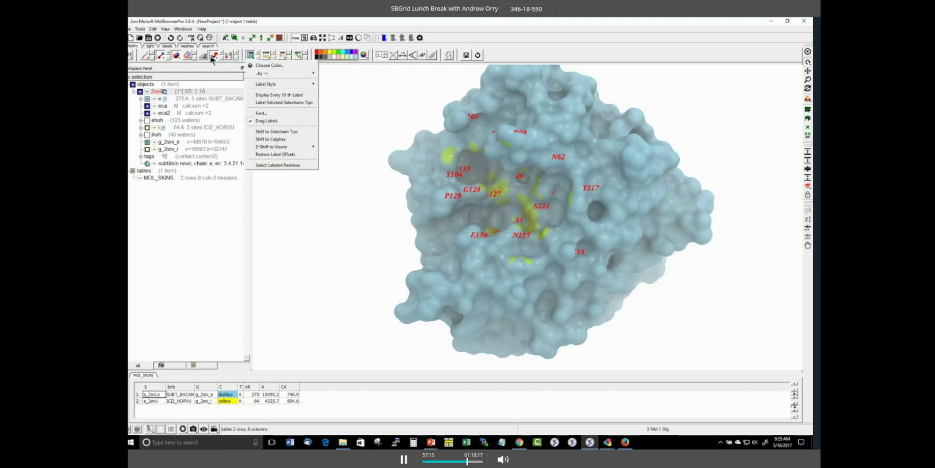
left_click(272, 165)
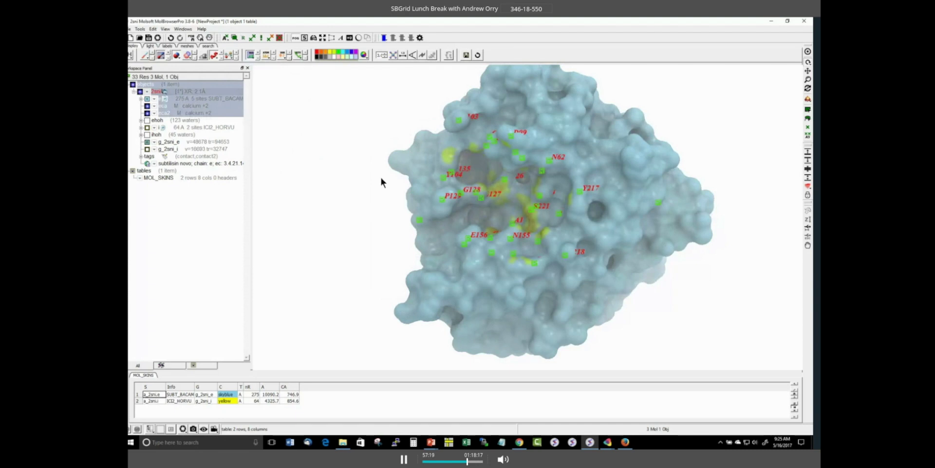
left_click_drag(293, 132, 326, 155)
Step: Color the g_2sni_e surface mesh uniformly white (#ffffff)
right_click(181, 140)
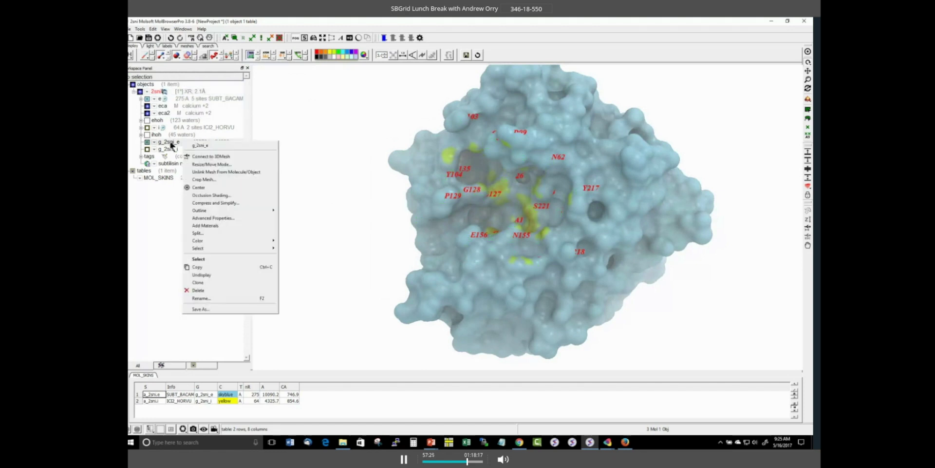
mouse_move(259, 242)
left_click(294, 242)
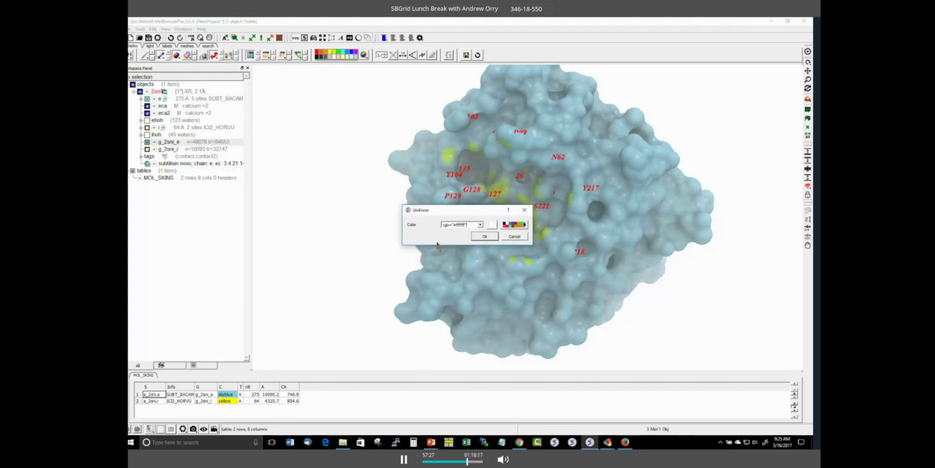
left_click(484, 237)
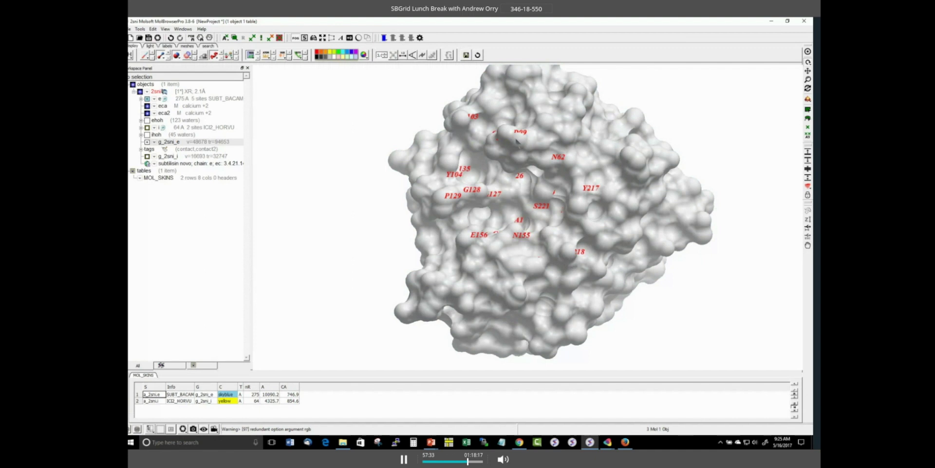
Step: Select all of the labeled residues on the 2sni structure
left_click_drag(485, 123, 553, 158)
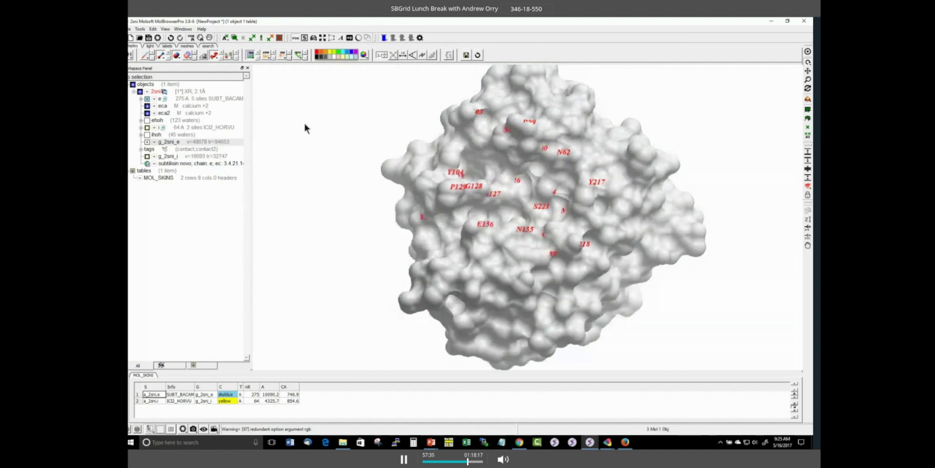
left_click(251, 58)
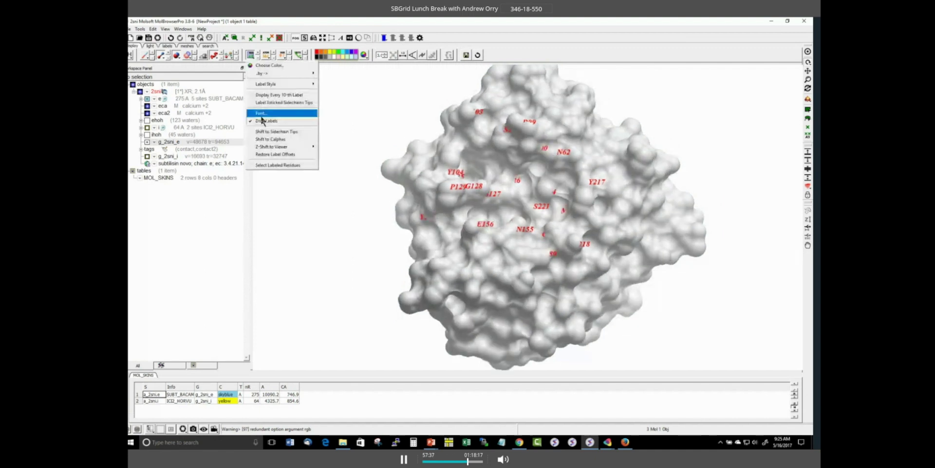
left_click(272, 166)
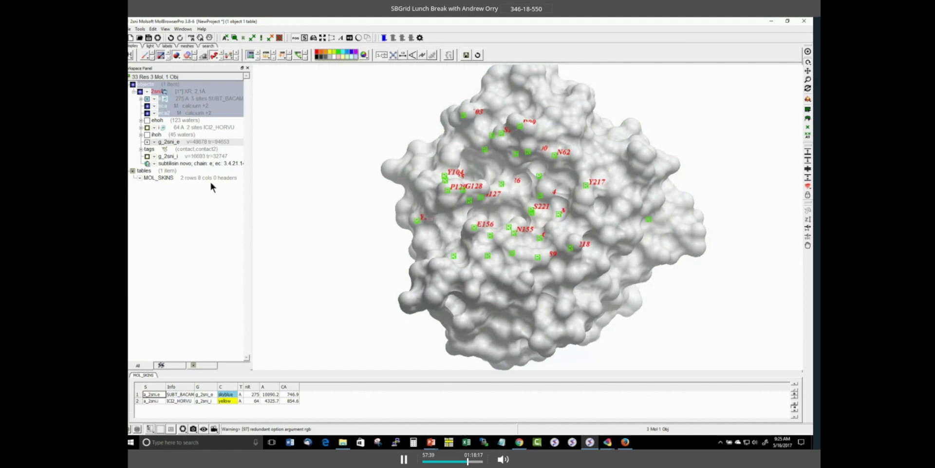
Step: Color the g_2sni_e surface red by atom selection with a brush size of 3, and clear the residue selection
right_click(169, 142)
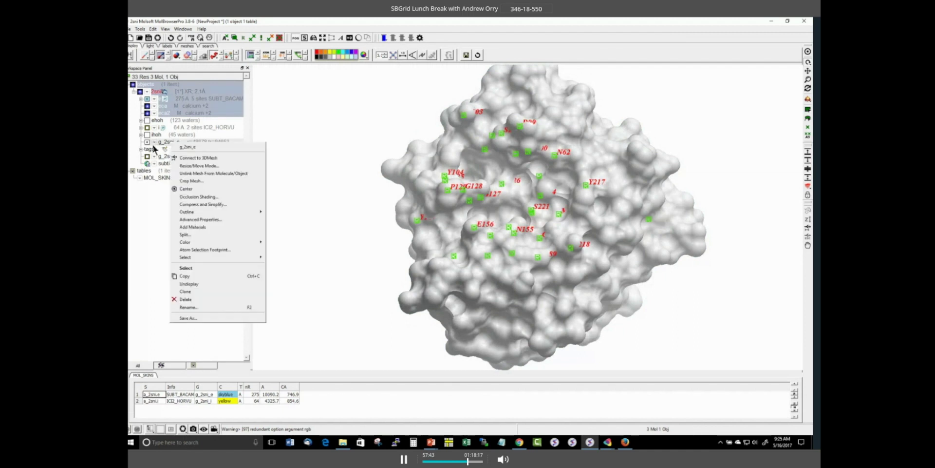
mouse_move(199, 243)
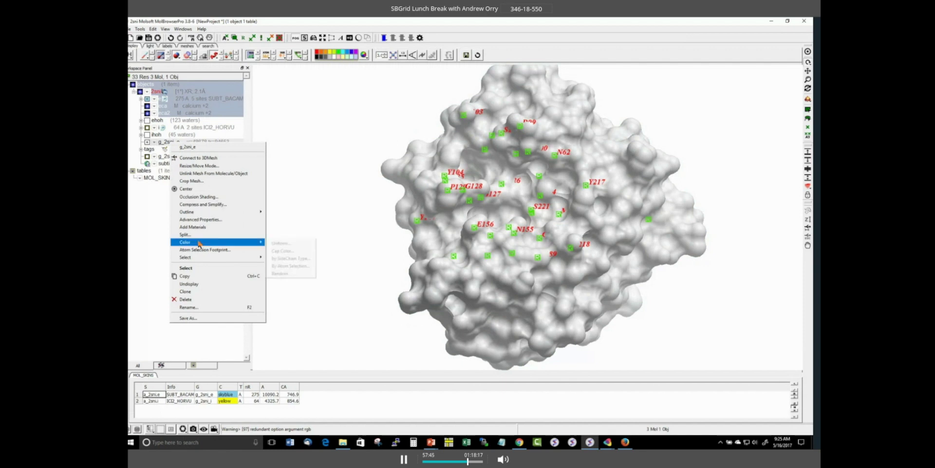
mouse_move(251, 244)
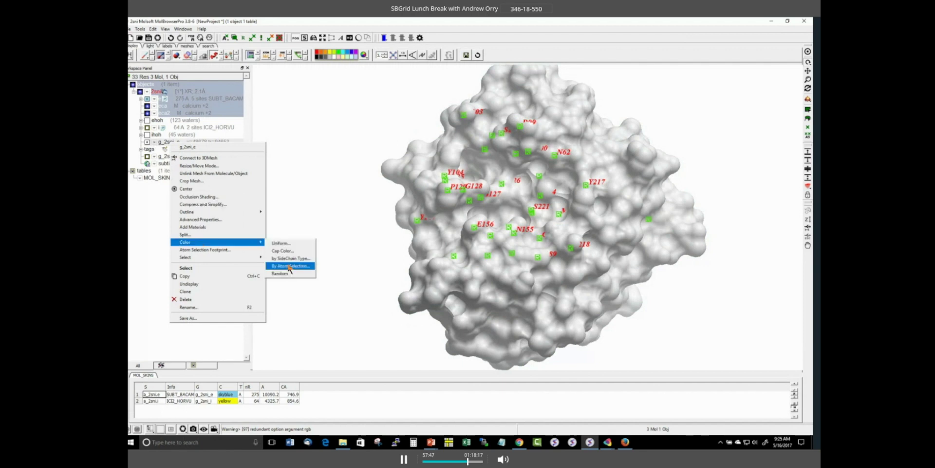
left_click(291, 266)
left_click(515, 220)
key("Tab")
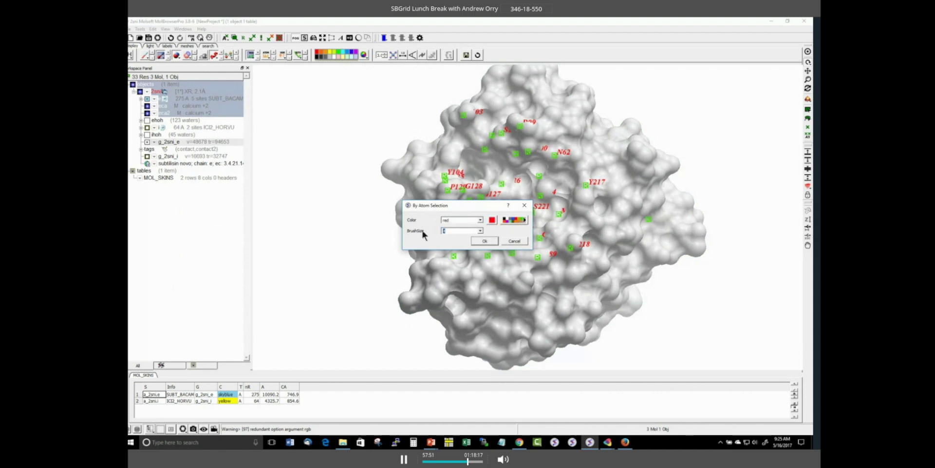
type("3")
left_click(484, 241)
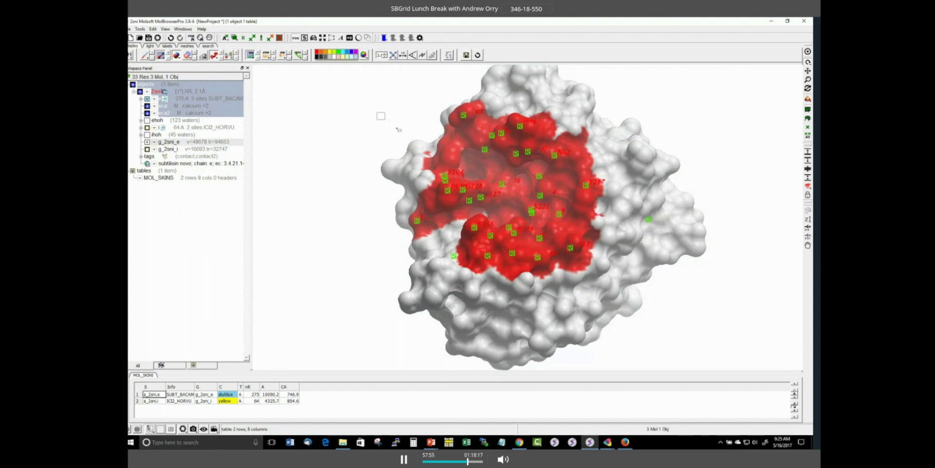
right_click_drag(398, 129, 378, 145)
left_click_drag(378, 145, 317, 181)
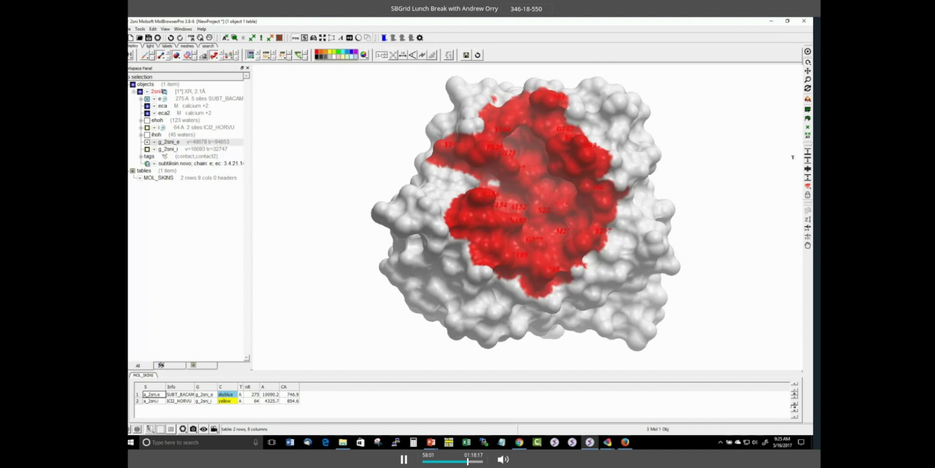
Step: Try moving the clipping plane on the surface, and reset clipping to default
left_click(808, 155)
left_click_drag(762, 175, 733, 161)
left_click(807, 187)
right_click(808, 193)
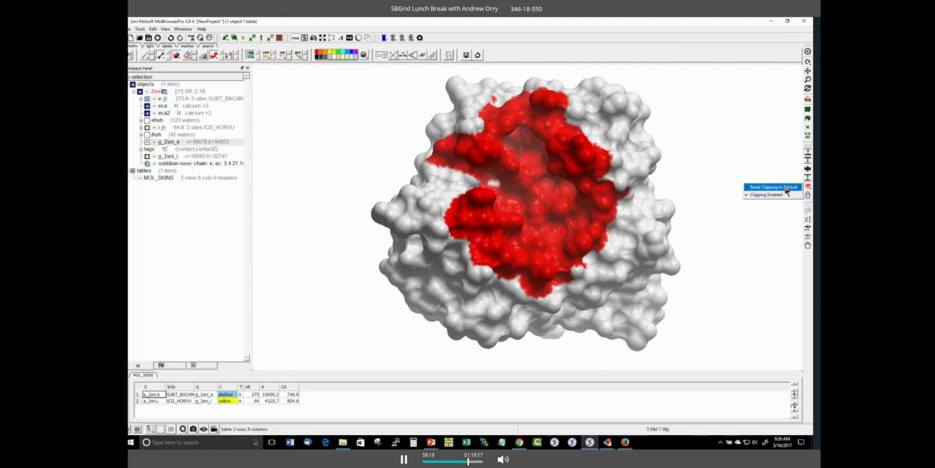
left_click(786, 188)
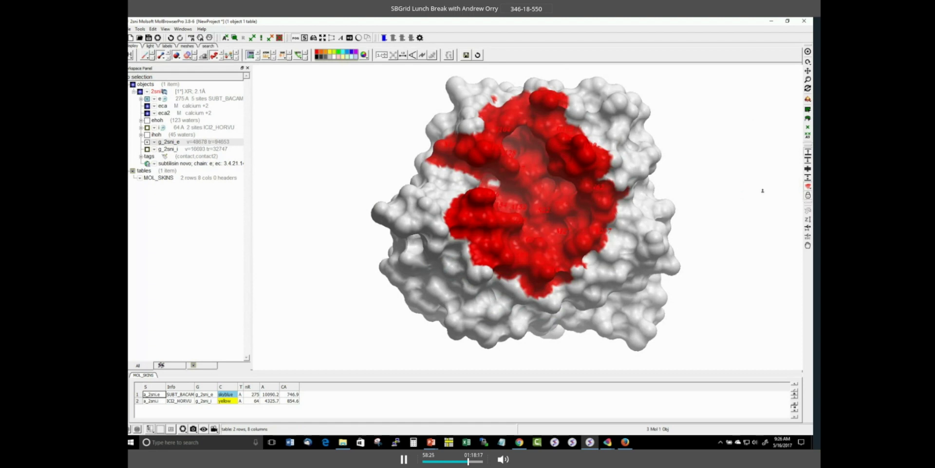
Step: Clip away the front of the surface to expose the ribbon and side chains inside, and hide the residue labels
left_click_drag(757, 182, 796, 69)
left_click_drag(752, 181, 690, 130)
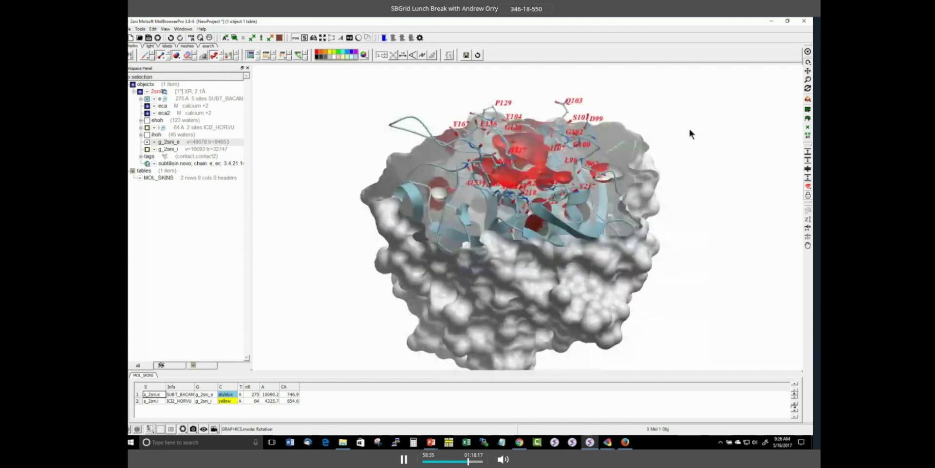
left_click(250, 54)
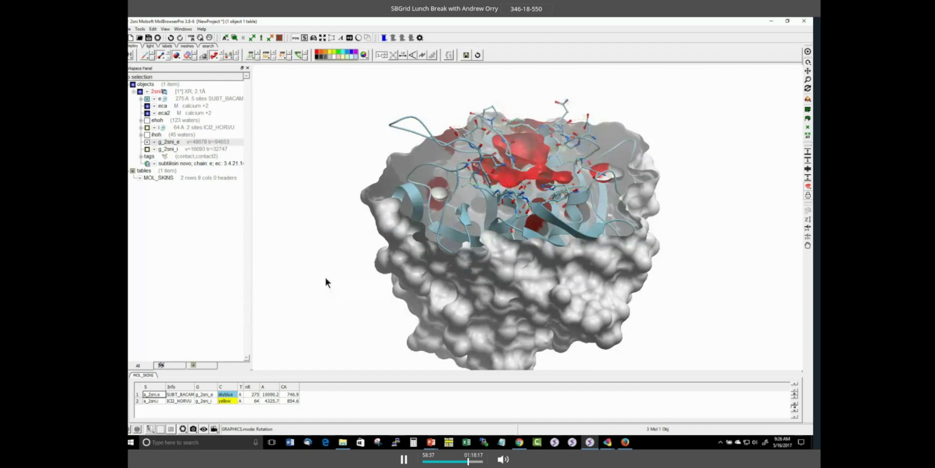
Step: Switch to PowerPoint and present the Fog Effect slide full screen
left_click(431, 442)
left_click(248, 366)
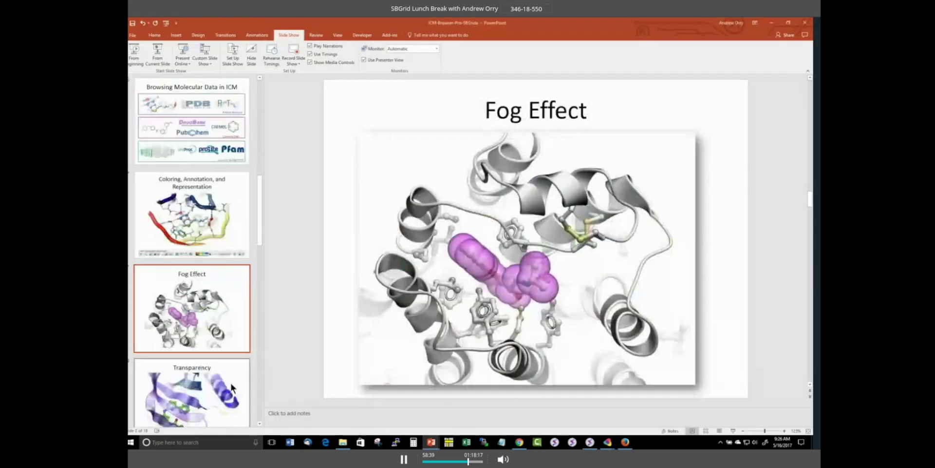
left_click(157, 53)
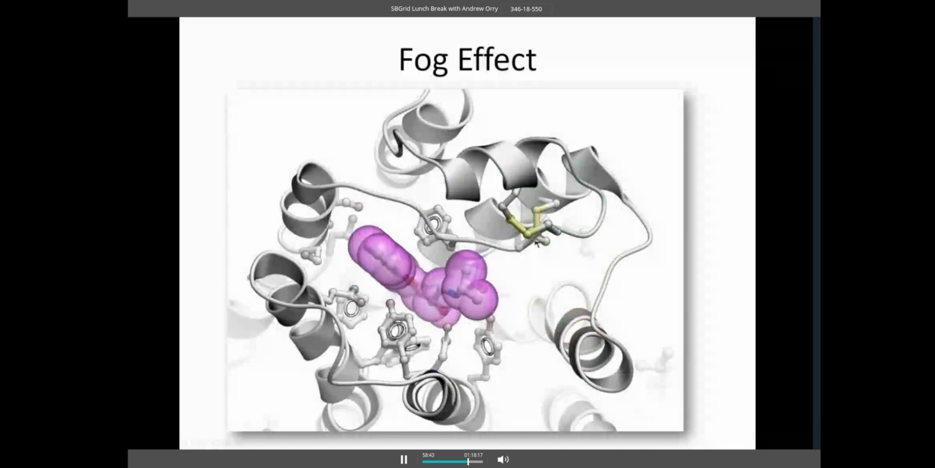
Step: Switch back to MolBrowserPro and toggle the fog effect off and on again to compare the clipped surface
key("alt+Tab")
key("alt+Tab")
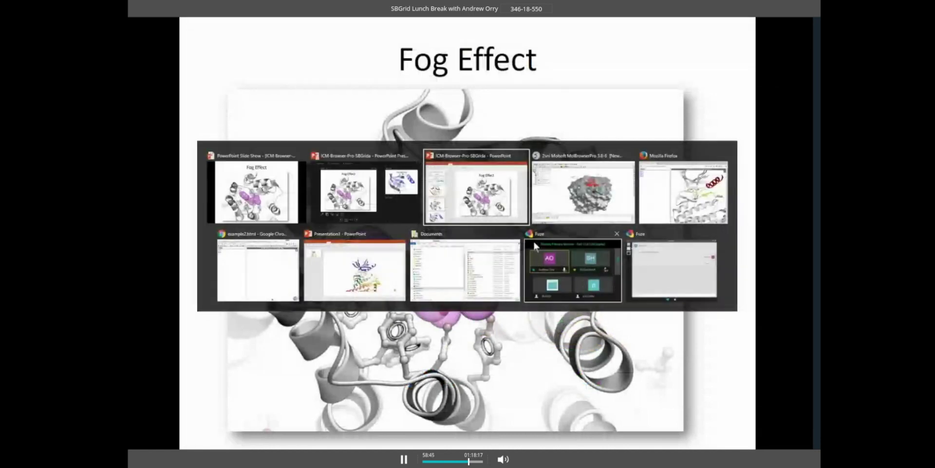
key("alt+Tab")
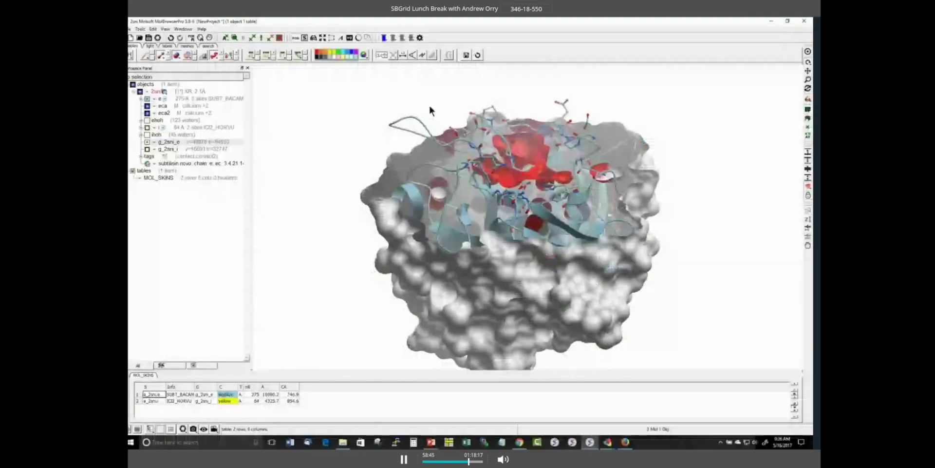
left_click(296, 39)
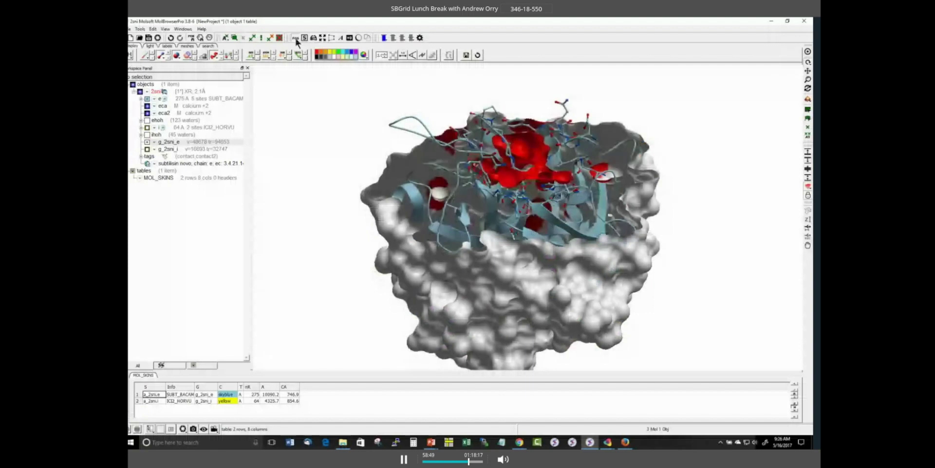
left_click(296, 39)
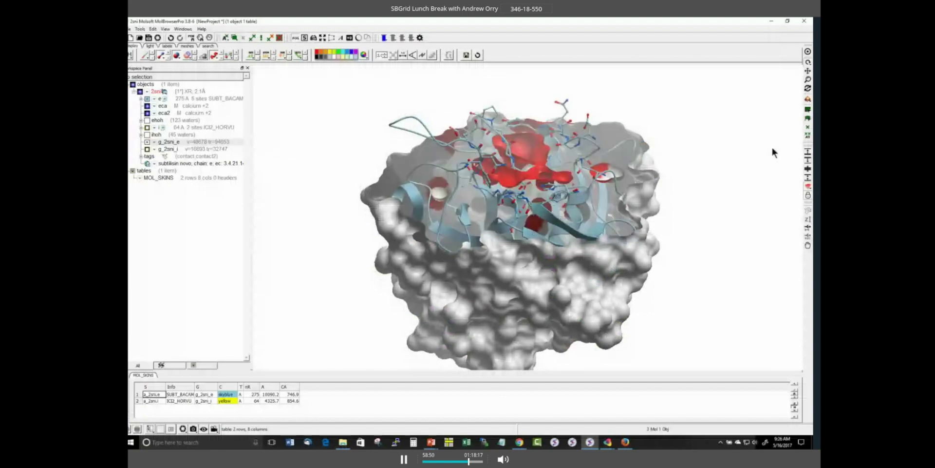
Step: Move the rear clipping plane forward to thicken the fog, and compare the view with the PowerPoint Fog Effect slide
left_click(809, 161)
left_click_drag(778, 132, 778, 166)
key("alt+Tab")
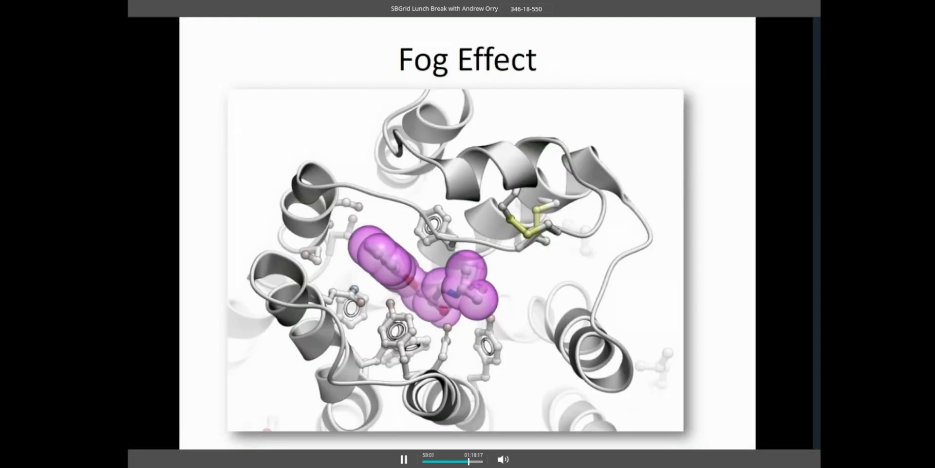
key("alt+Tab")
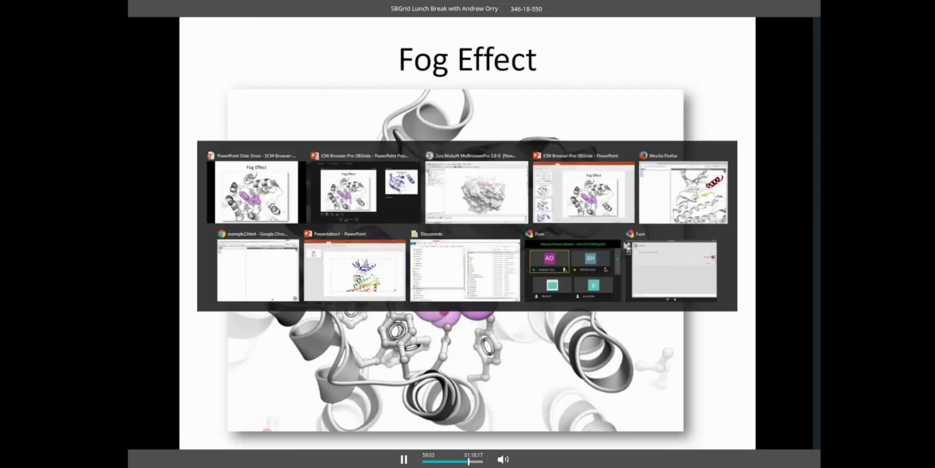
key("alt+Tab")
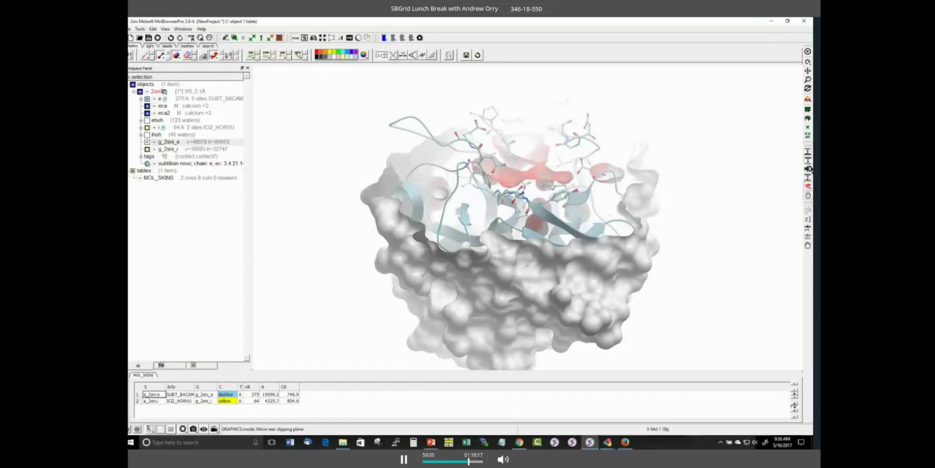
Step: Return the rear clipping plane to its earlier depth, and pull the front clipping plane back to uncover the whole surface
left_click_drag(810, 183, 810, 166)
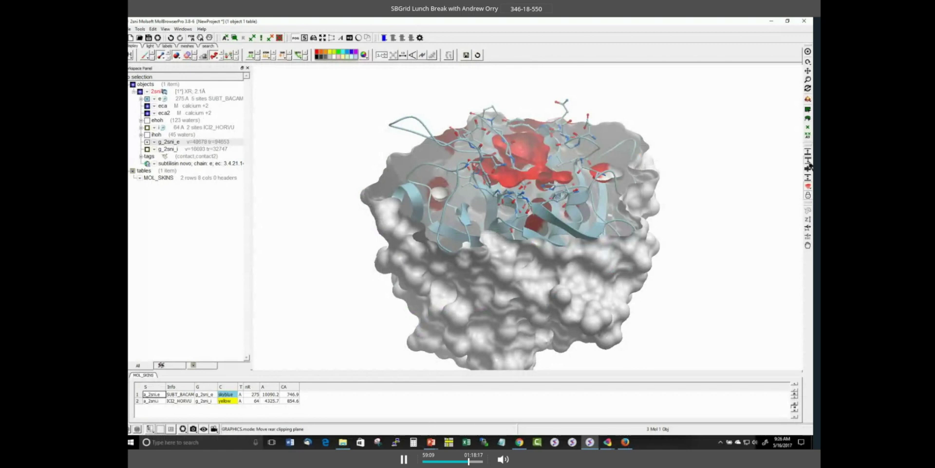
left_click_drag(742, 197, 716, 285)
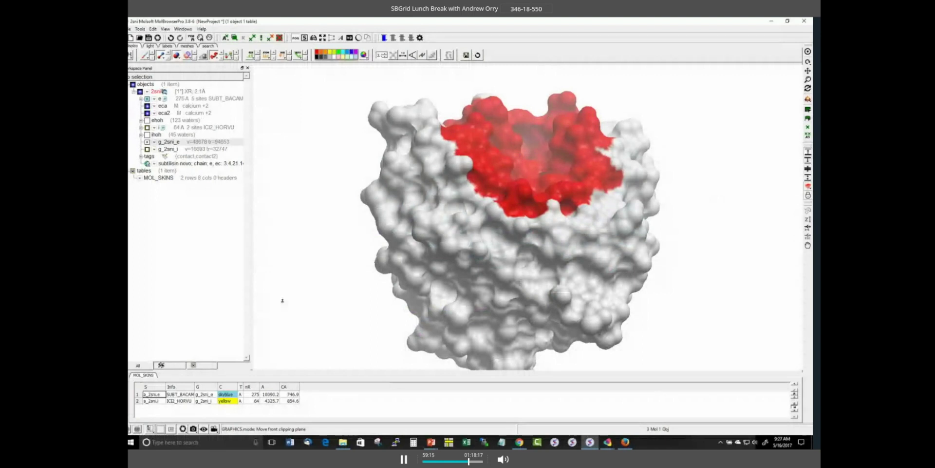
Step: Show the Transparency slide in PowerPoint, and set the g_2sni_e surface to Smooth Transparent back in MolBrowserPro
key("alt+Tab")
key("Right")
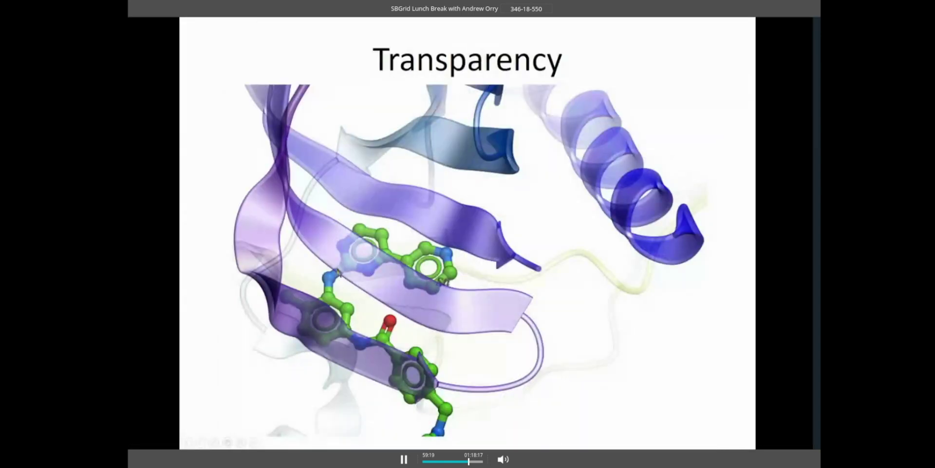
key("alt+Tab")
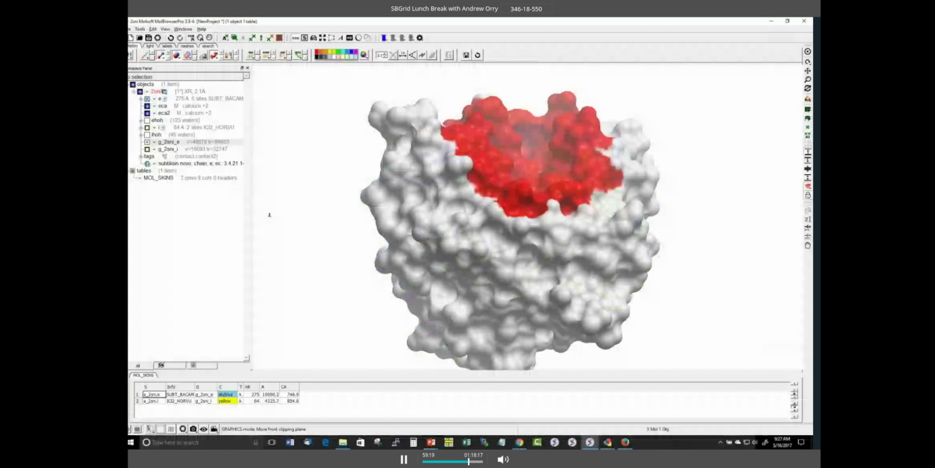
left_click(147, 149)
left_click(147, 146)
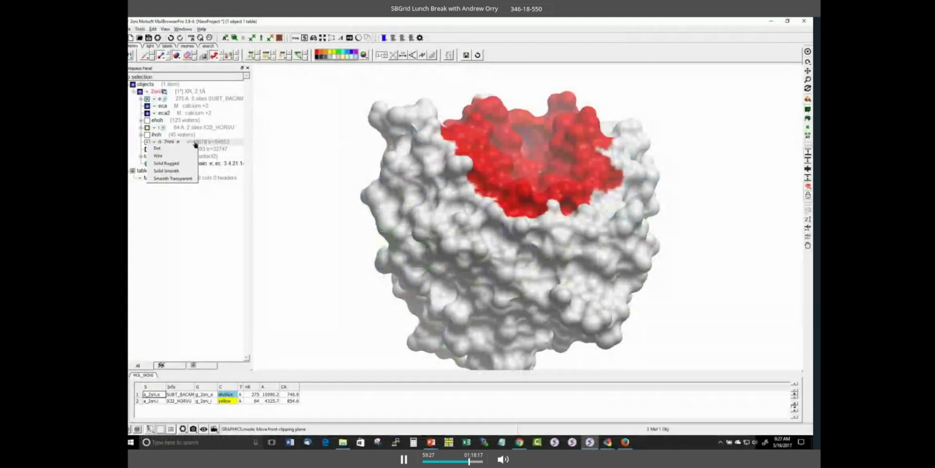
left_click(174, 178)
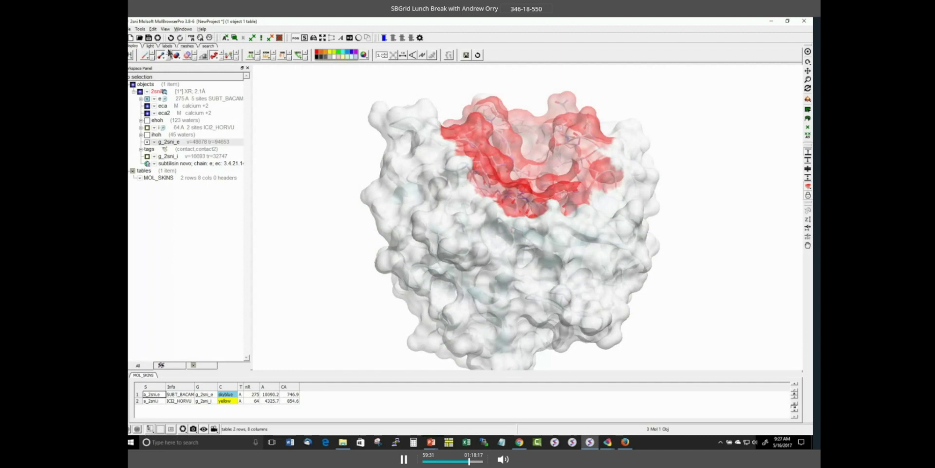
Step: Adjust the Alpha and A-Bright lighting values of the transparent surface, and restore the default lighting
left_click(185, 46)
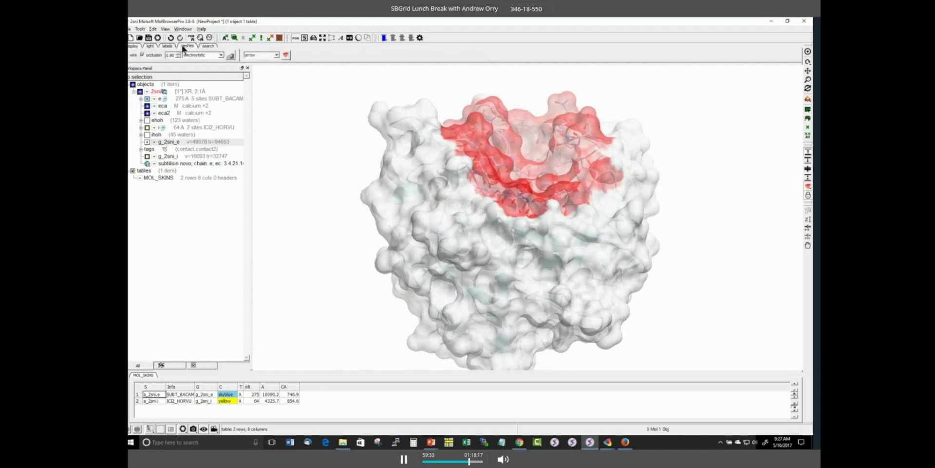
left_click(150, 46)
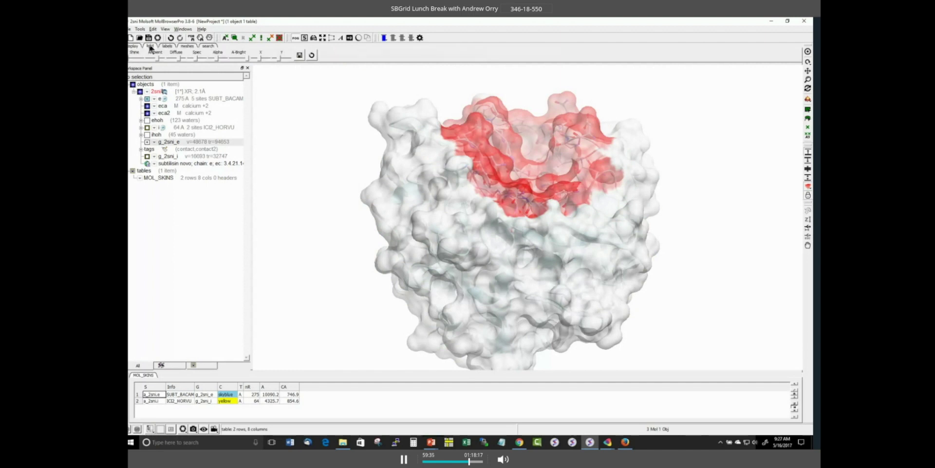
mouse_move(215, 57)
left_mouse_down()
mouse_move(207, 60)
mouse_move(219, 61)
left_mouse_up()
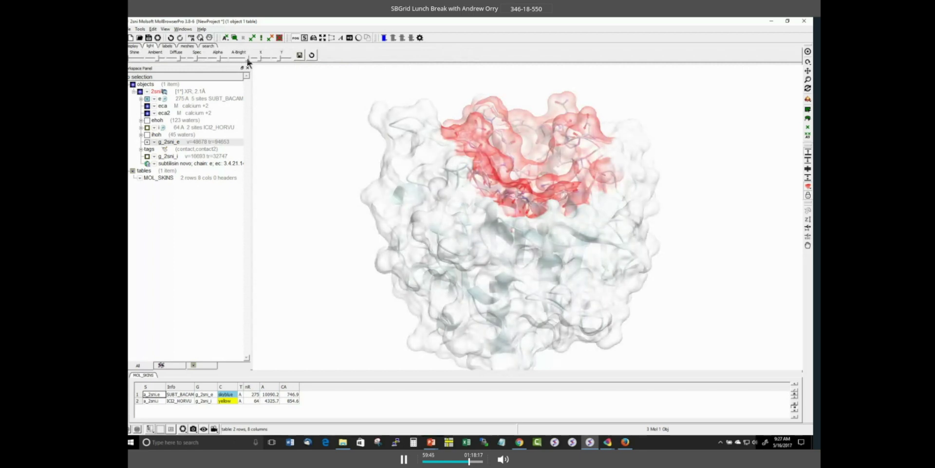
left_click_drag(247, 62, 244, 65)
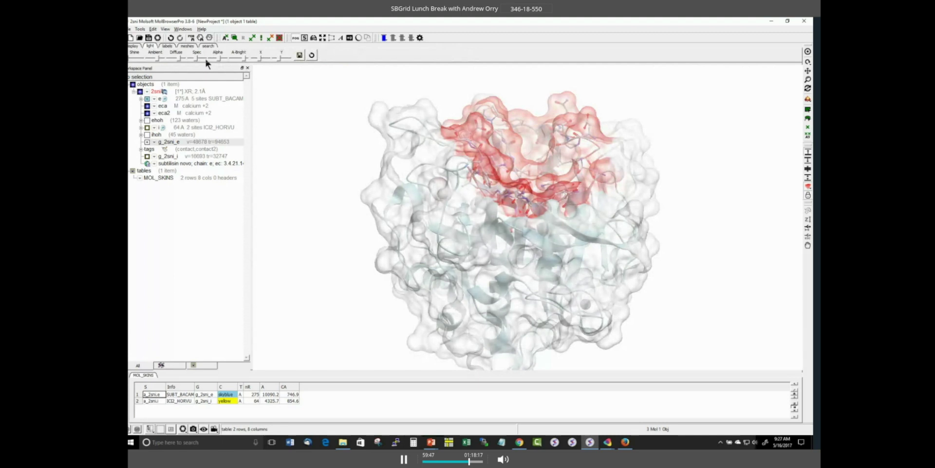
left_click(312, 55)
Step: Show the Sketch Accents slide in PowerPoint, and turn on Sketch Accents for the surface back in MolBrowserPro
key("alt+Tab")
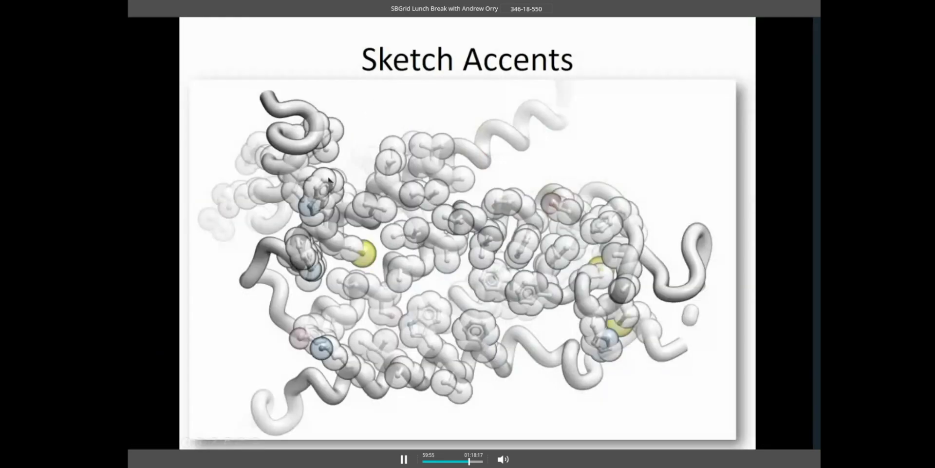
key("alt+Tab")
left_click(166, 30)
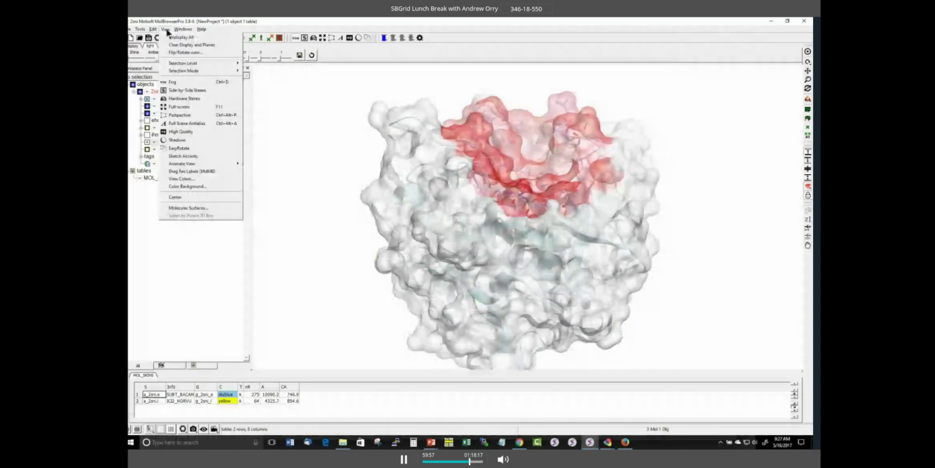
left_click(183, 155)
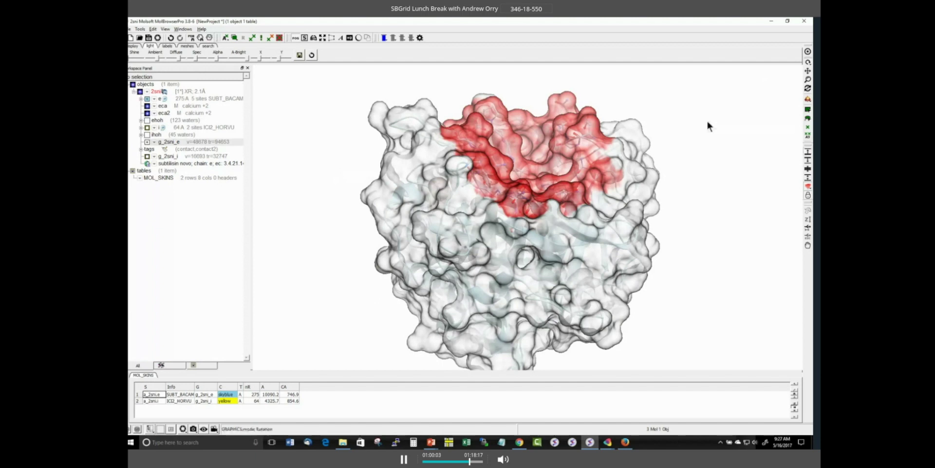
Step: Hide the g_2sni_e surface so that only the ribbon and contact sticks are displayed
left_click_drag(708, 122, 645, 157)
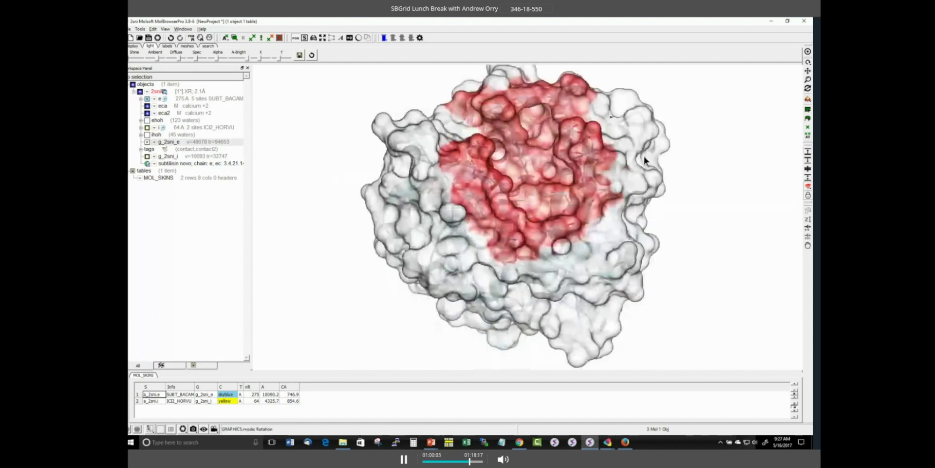
left_click(147, 141)
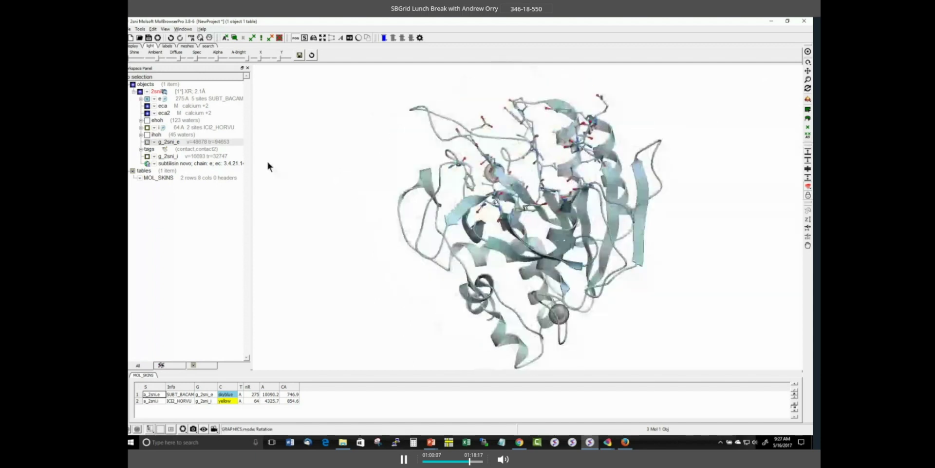
left_click_drag(267, 159, 330, 132)
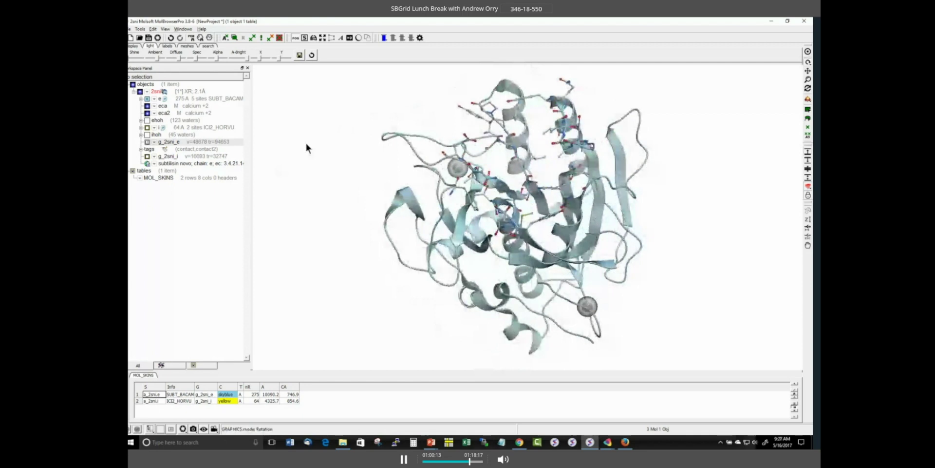
Step: Show the Graphics Effects - Shadows slide in PowerPoint, and toggle the g_2sni_e surface on and off back in MolBrowserPro
key("alt+Tab")
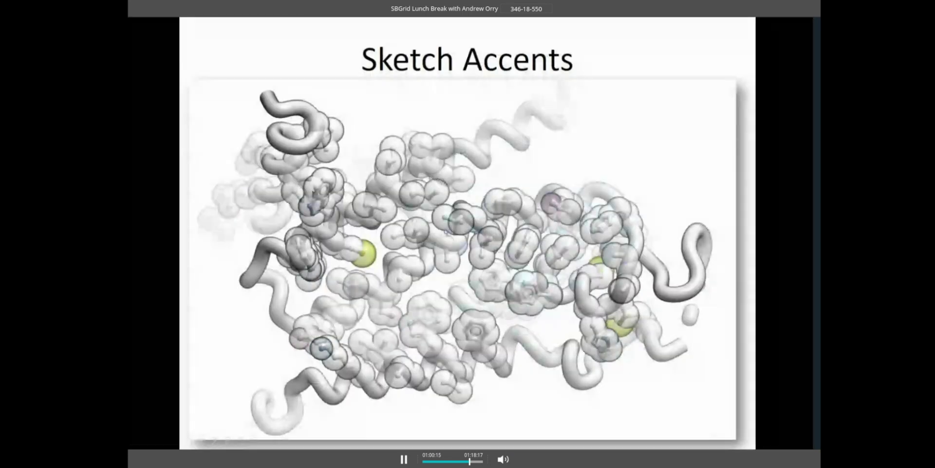
key("Right")
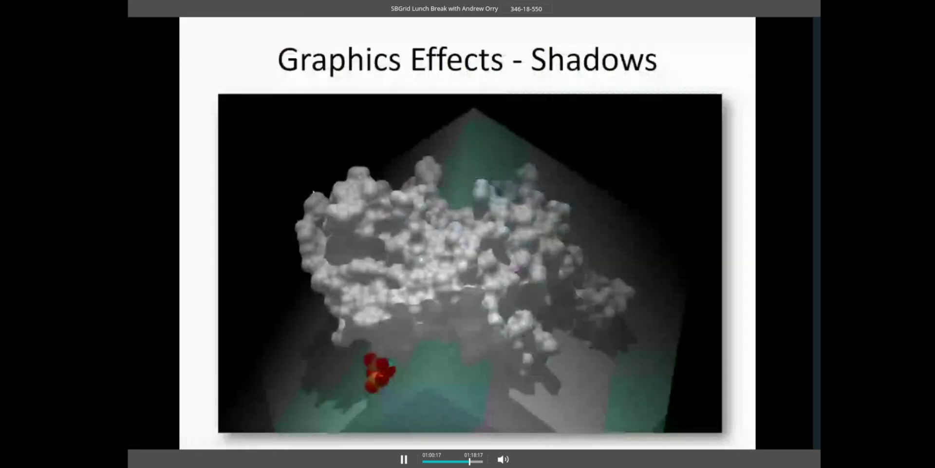
key("alt+Tab")
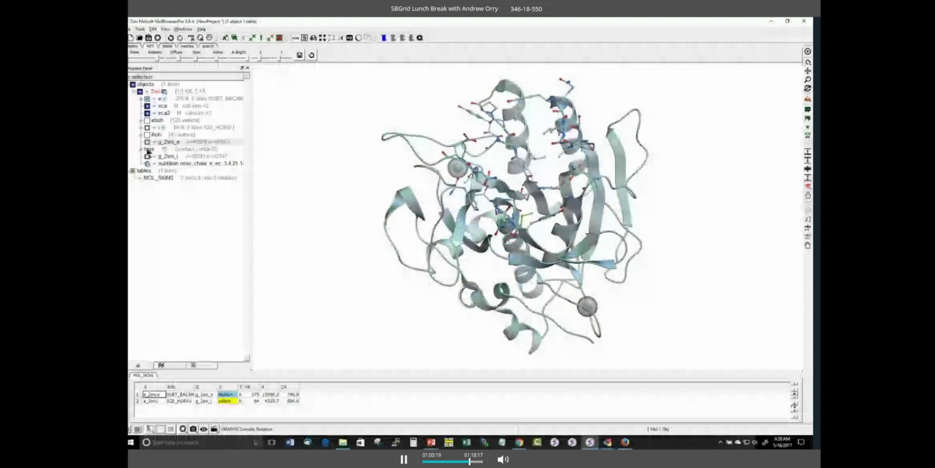
left_click(147, 142)
left_click_drag(278, 180, 300, 190)
left_click(147, 142)
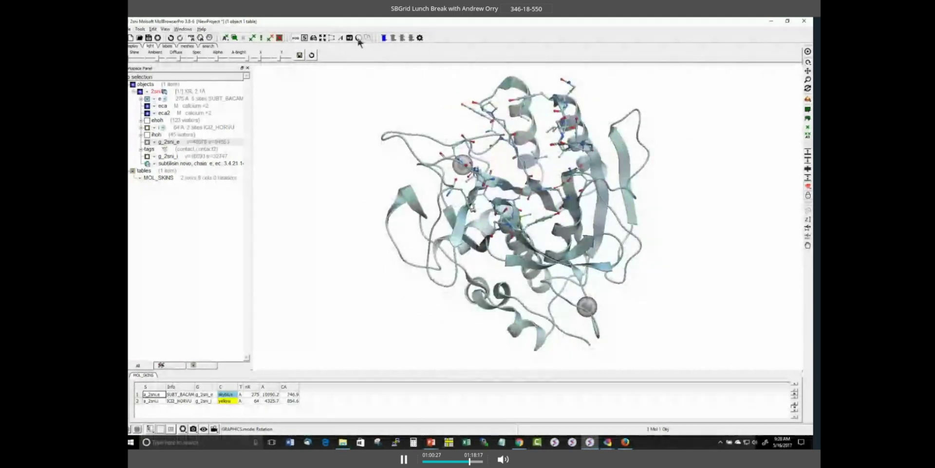
left_click_drag(388, 98, 372, 85)
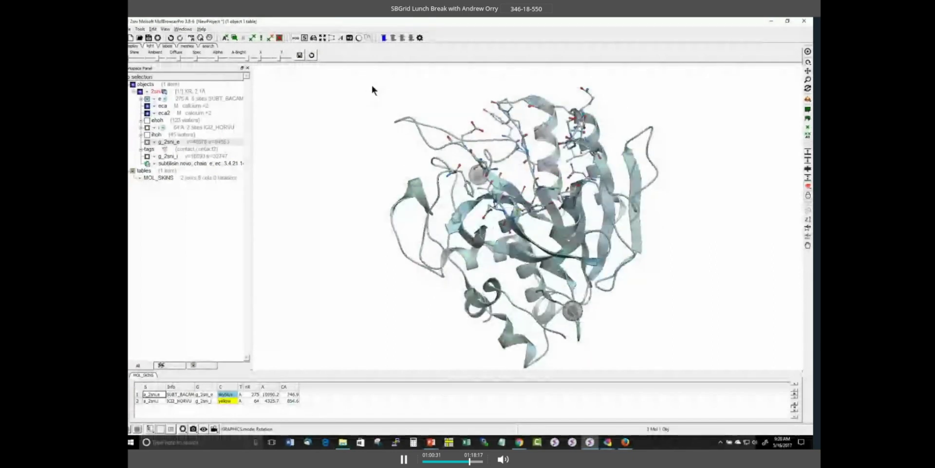
Step: Select the residues around the upper calcium ion and center the view on them
left_click(429, 151)
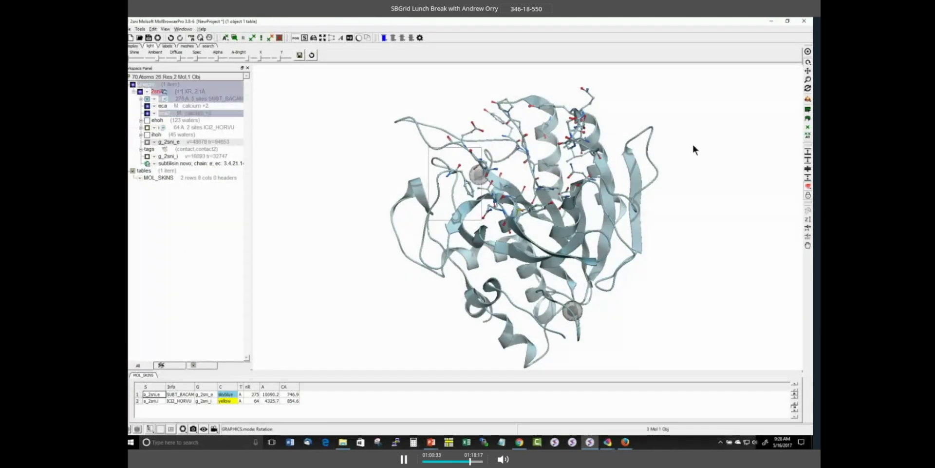
left_click(808, 52)
mouse_move(526, 255)
left_mouse_down()
mouse_move(538, 258)
mouse_move(517, 258)
left_mouse_up()
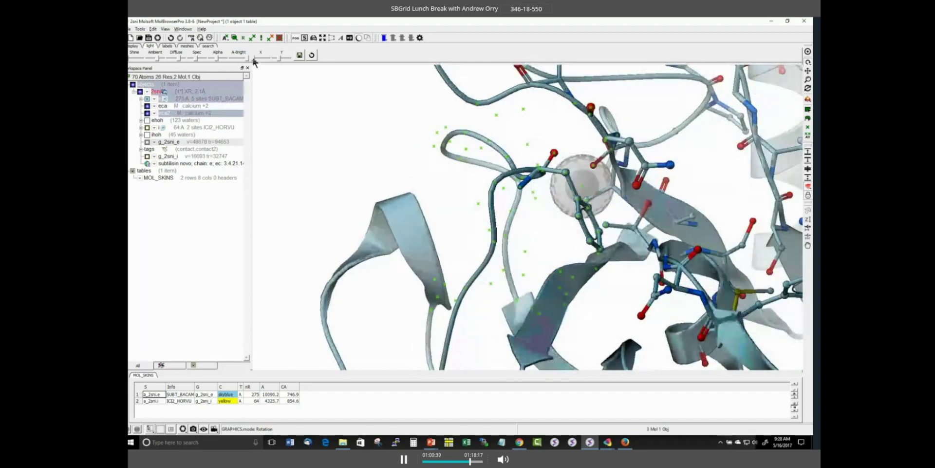
Step: Shift the direction of the light on the ribbon by adjusting the X and Y lighting values
left_click_drag(254, 59, 256, 59)
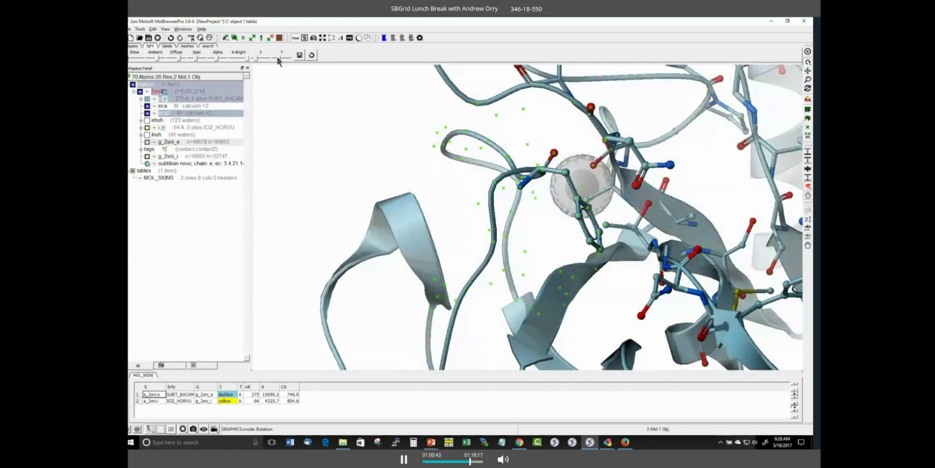
left_click_drag(277, 58, 277, 58)
left_click_drag(284, 139, 290, 170)
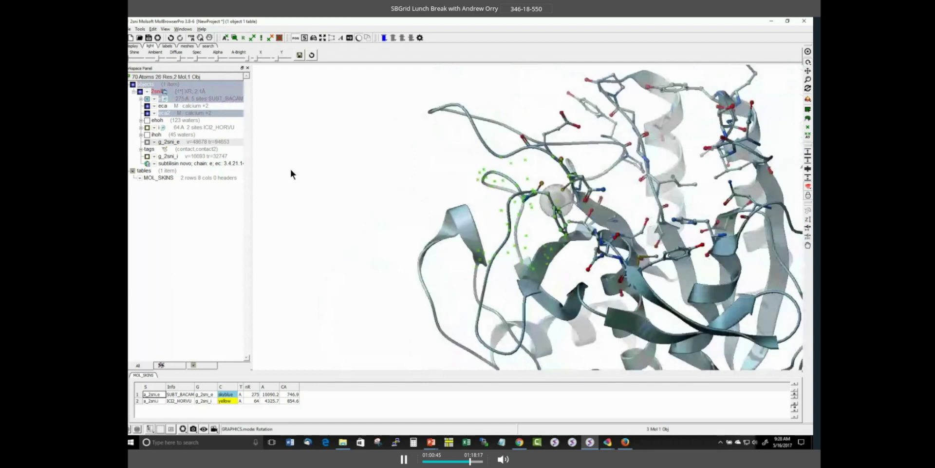
Step: Clear the residue selection and display the whole g_2sni_e surface again
right_click_drag(306, 163, 342, 185)
key("Escape")
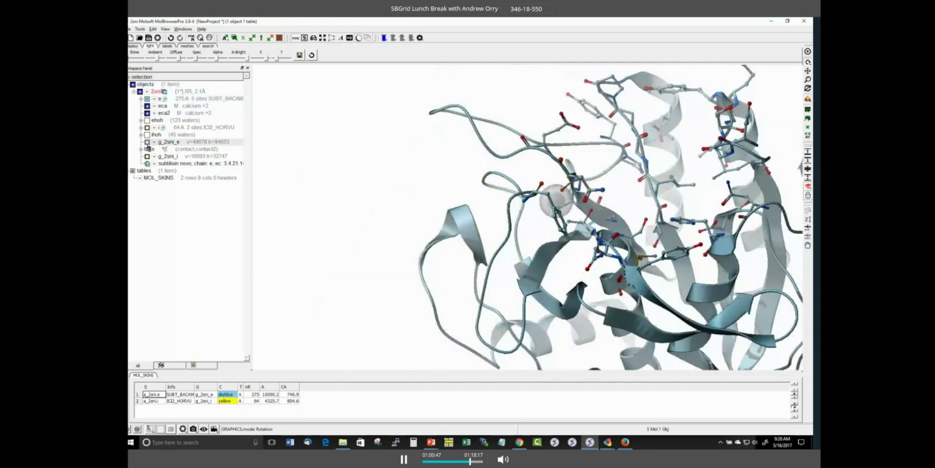
left_click(147, 141)
scroll(349, 197, "down", 2)
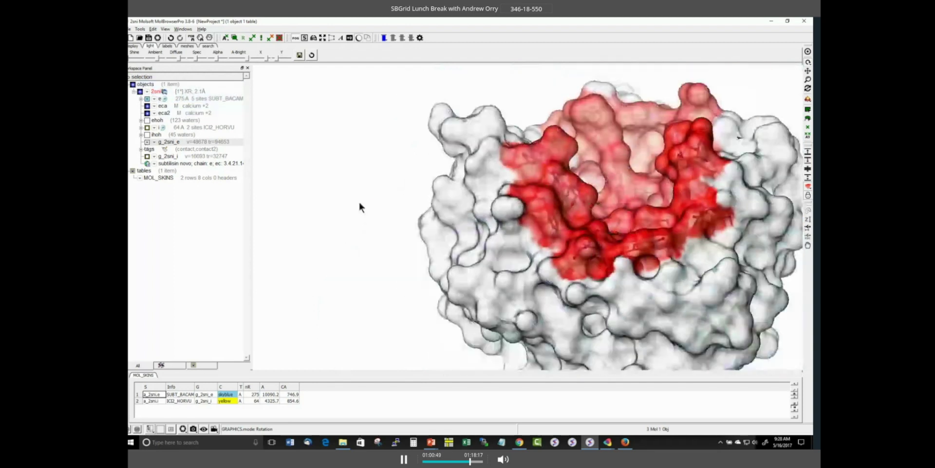
scroll(359, 202, "down", 1)
middle_click_drag(359, 203, 313, 166)
scroll(304, 204, "down", 1)
scroll(312, 219, "down", 1)
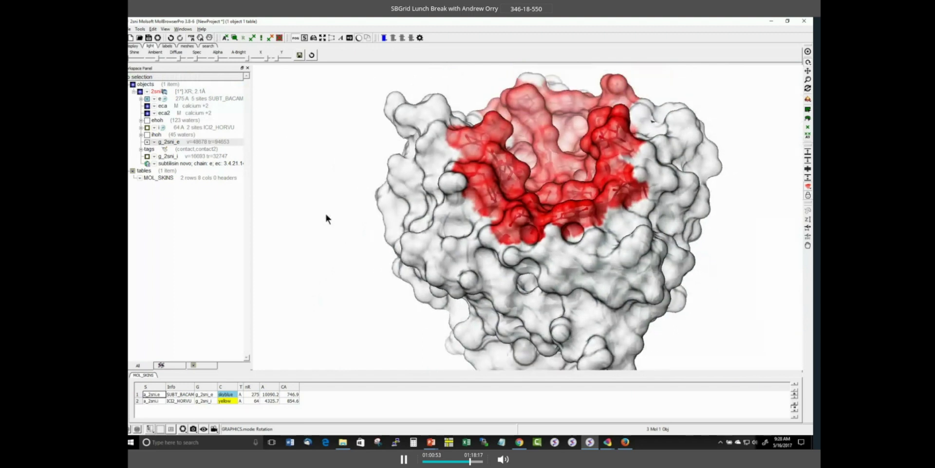
scroll(325, 218, "down", 1)
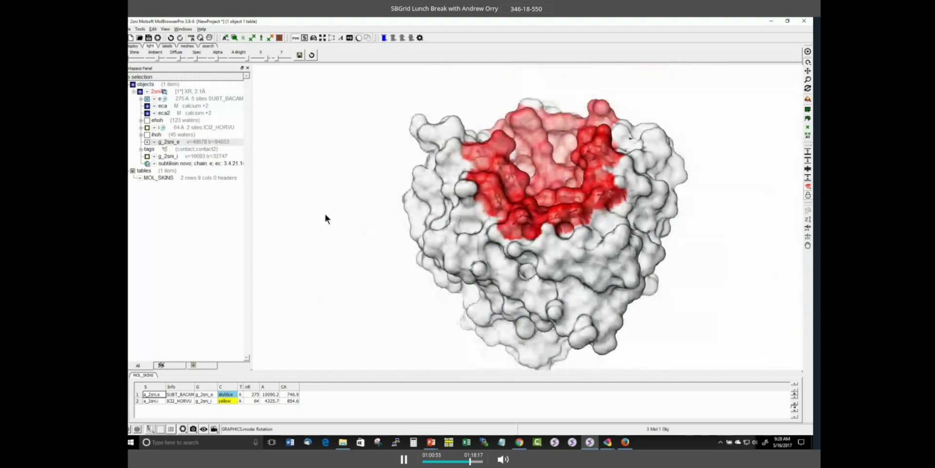
scroll(325, 218, "up", 1)
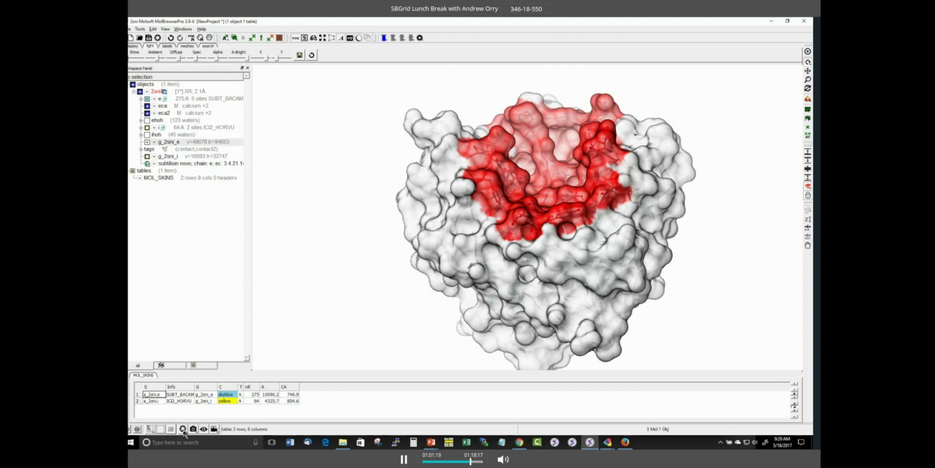
Step: Write the current view to an image file named icm3.png, and store the image in ICM as well
left_click(183, 429)
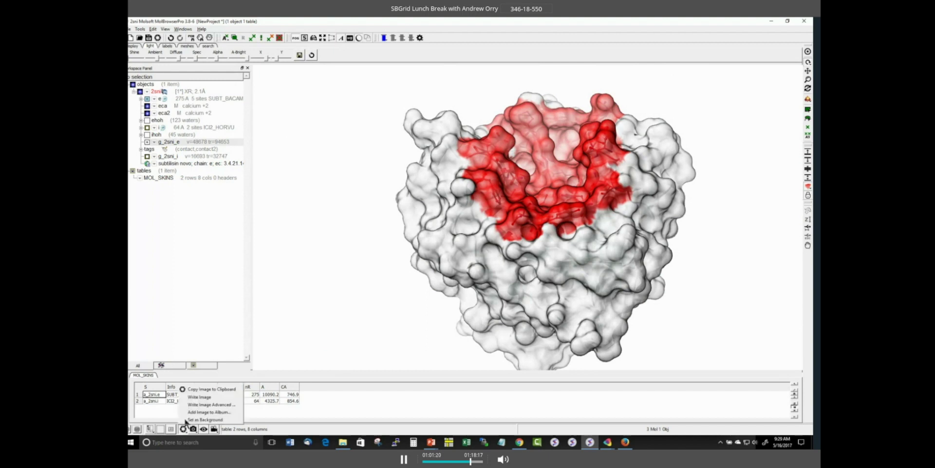
left_click(214, 397)
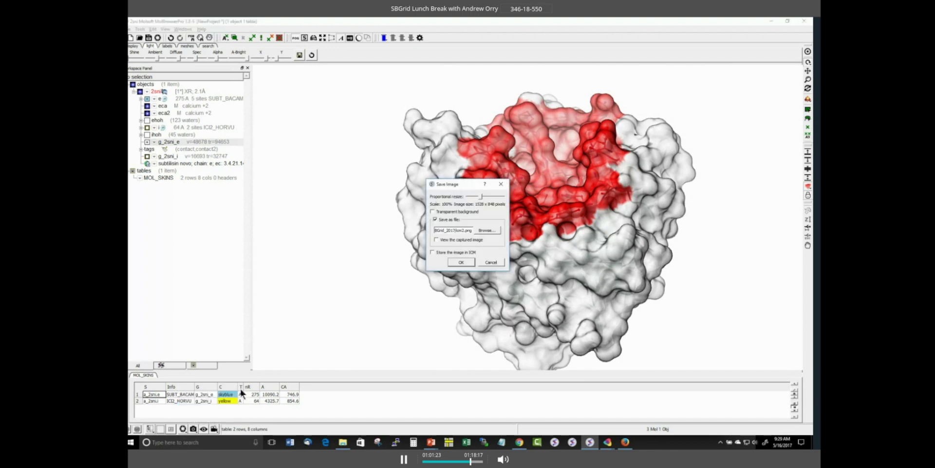
left_click(432, 252)
key("Delete")
type("3")
left_click(460, 263)
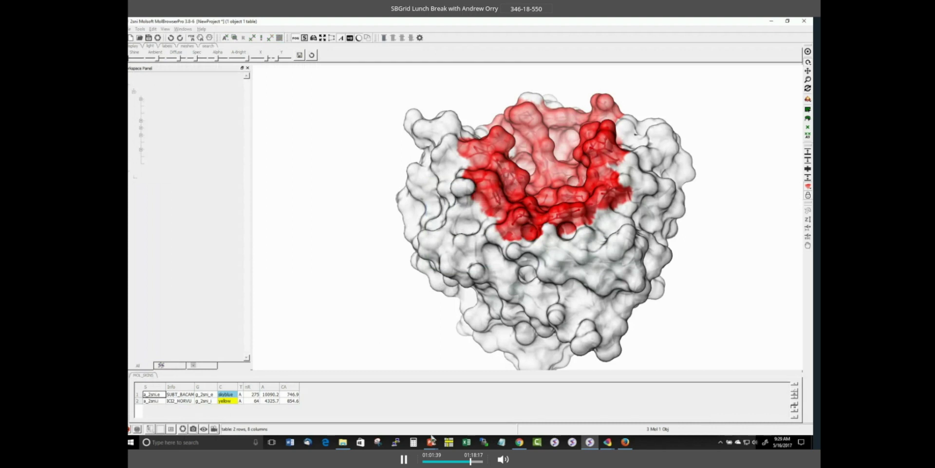
mouse_move(432, 442)
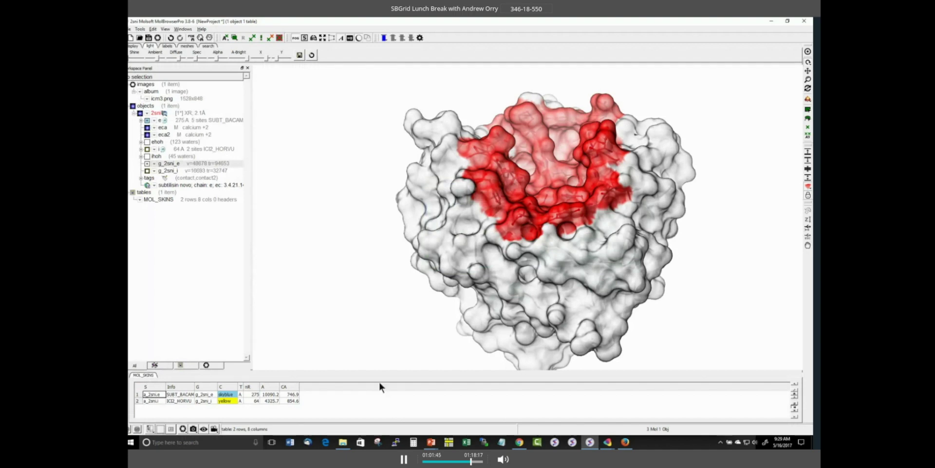
Step: Hide all displayed objects, and redisplay only chain e as ribbon with its contact sticks, leaving inhibitor chain i hidden
left_click(132, 107)
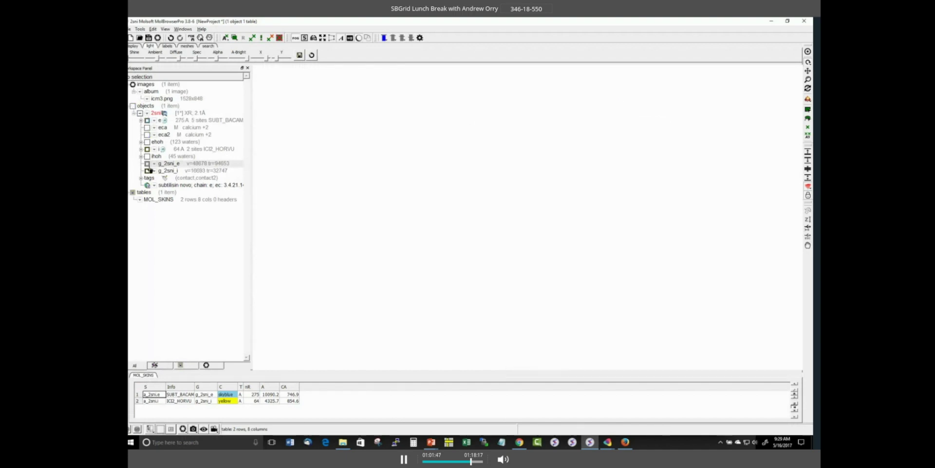
left_click(147, 149)
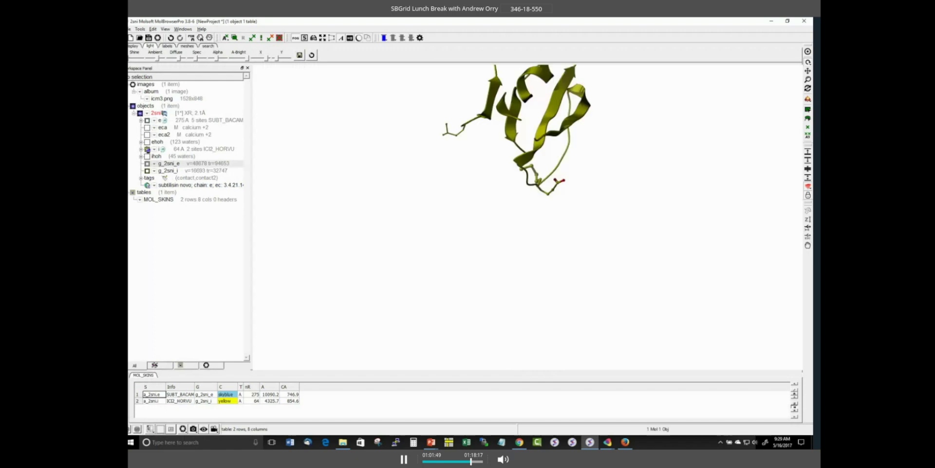
left_click(148, 120)
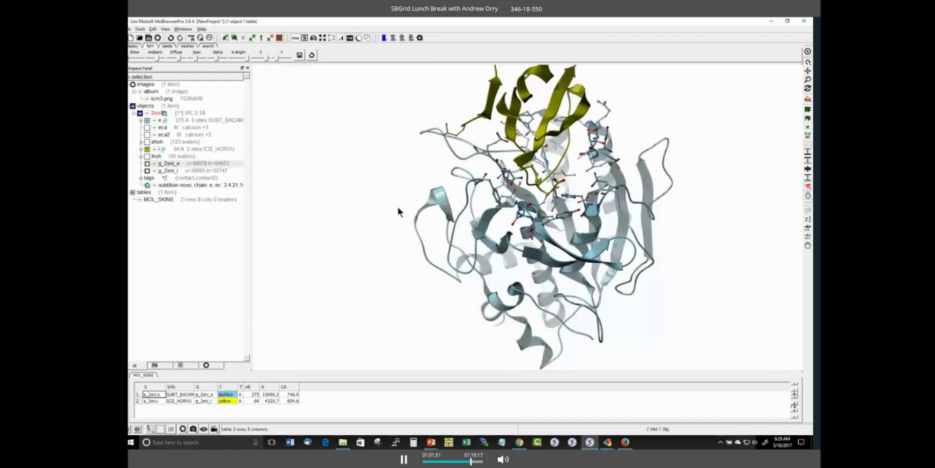
left_click_drag(347, 203, 274, 158)
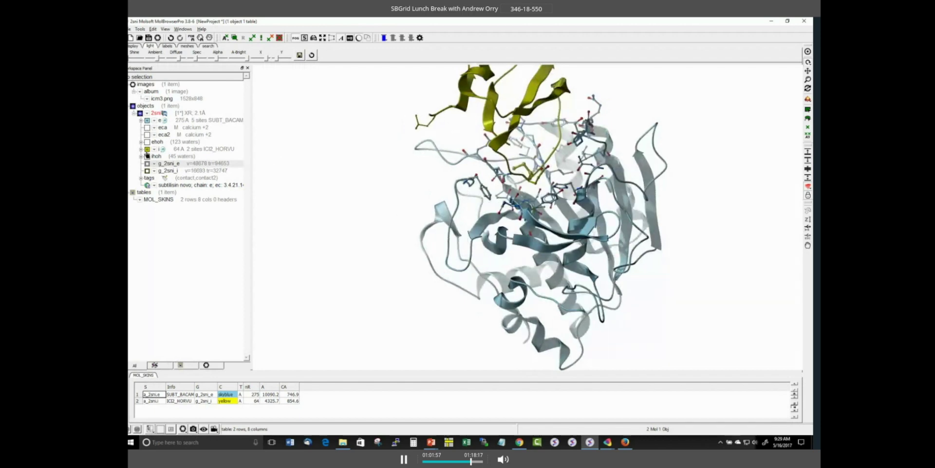
left_click(147, 149)
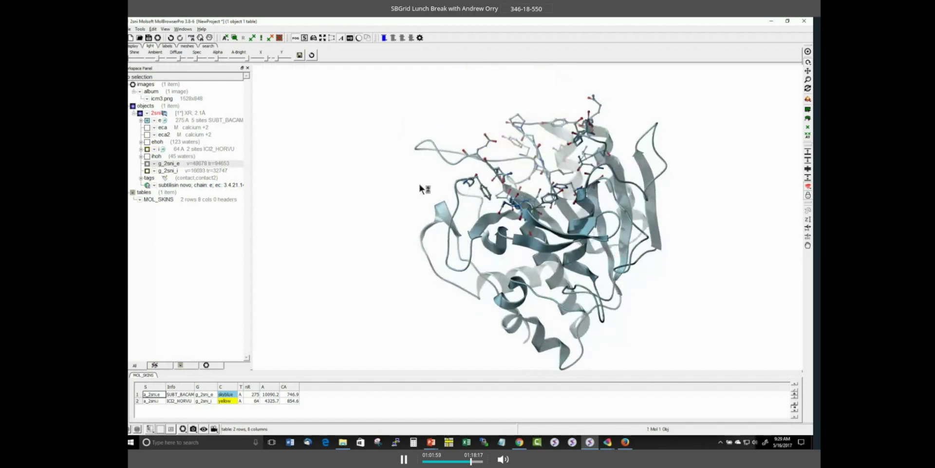
left_click_drag(420, 184, 416, 173)
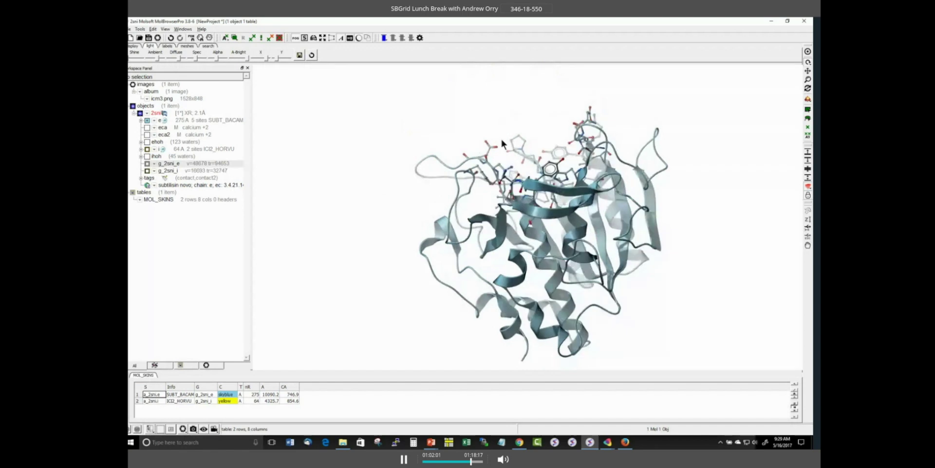
Step: Select all residues of chain e that are displayed as sticks
left_click(134, 46)
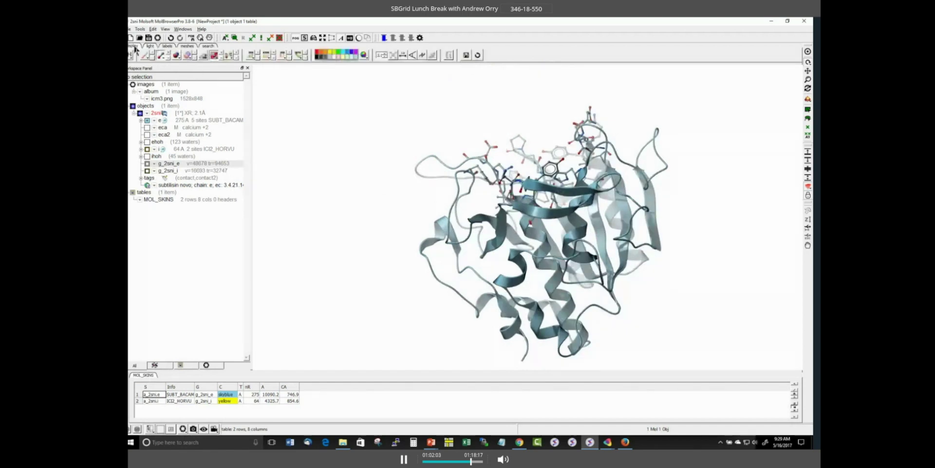
left_click(162, 56)
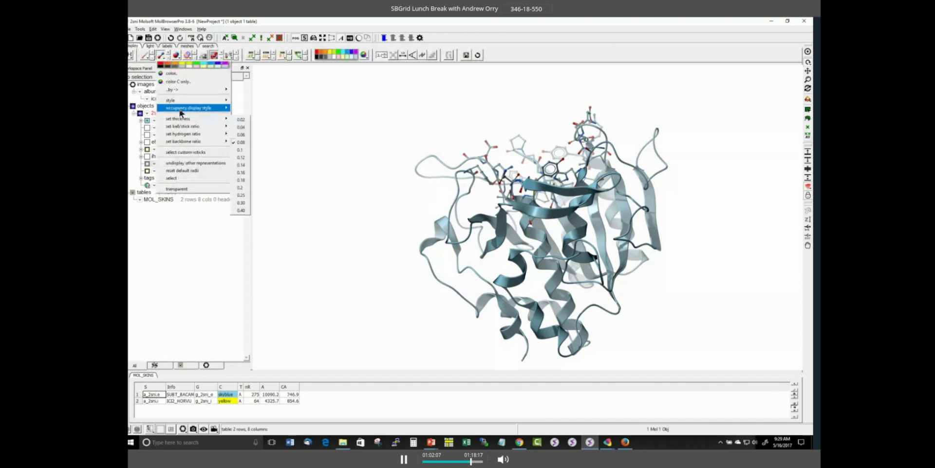
left_click(183, 178)
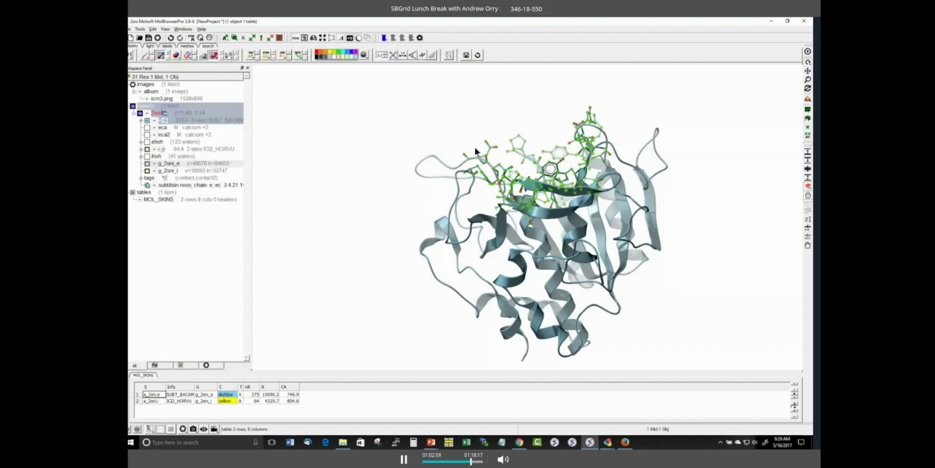
Step: Annotate the selected residues as a site named InteractionResidues with the comment "Makes contact with inhibitor"
right_click(516, 153)
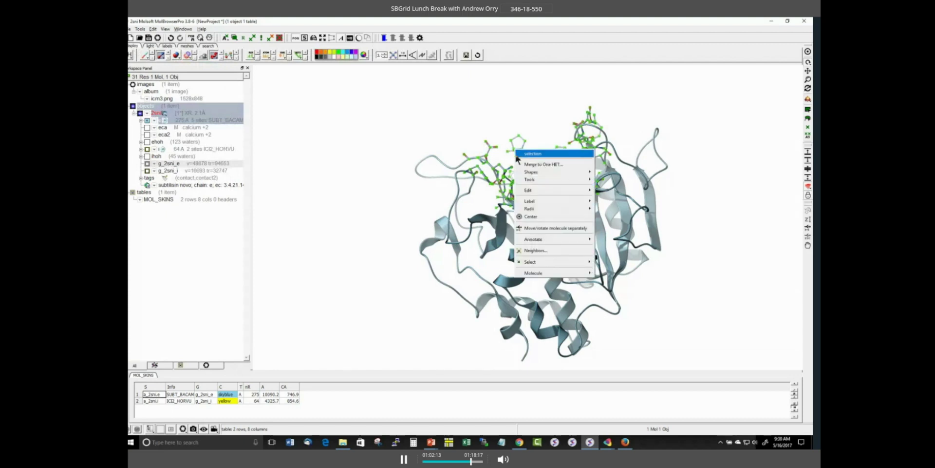
mouse_move(563, 243)
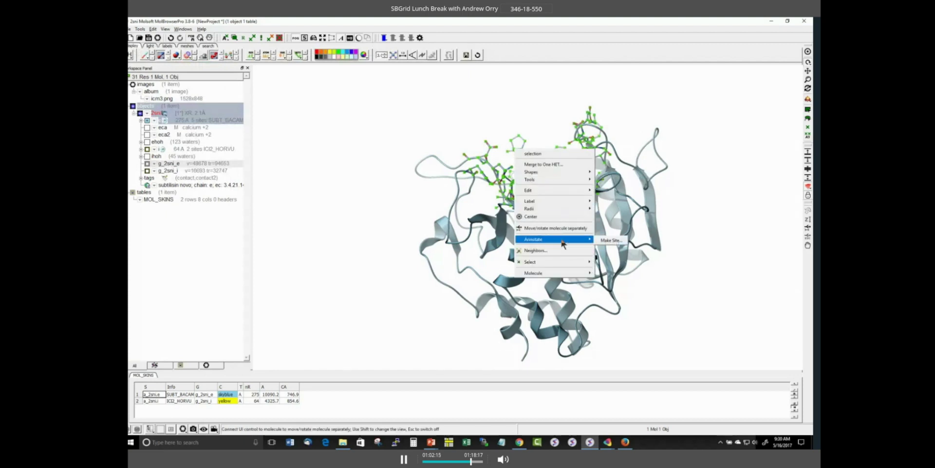
left_click(609, 238)
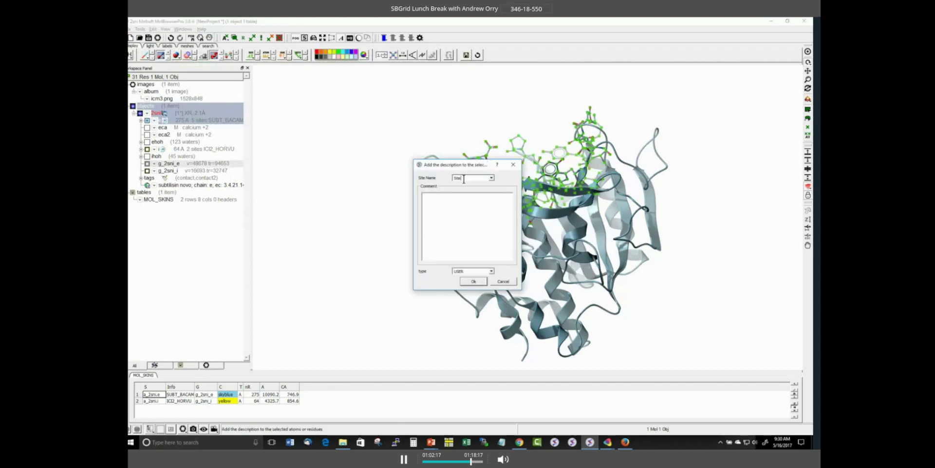
type("InteractionResidues")
left_click(430, 195)
type("Makes contact with h")
type("nhibitor")
left_click(472, 282)
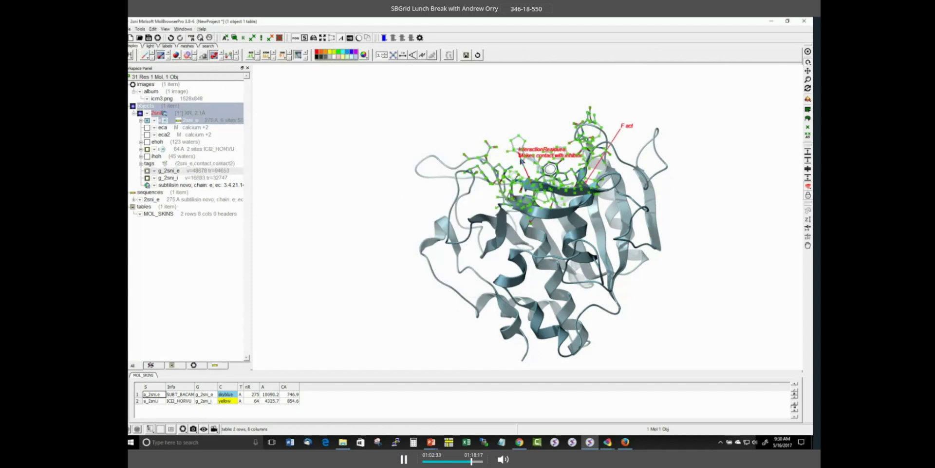
middle_click_drag(520, 152, 520, 135)
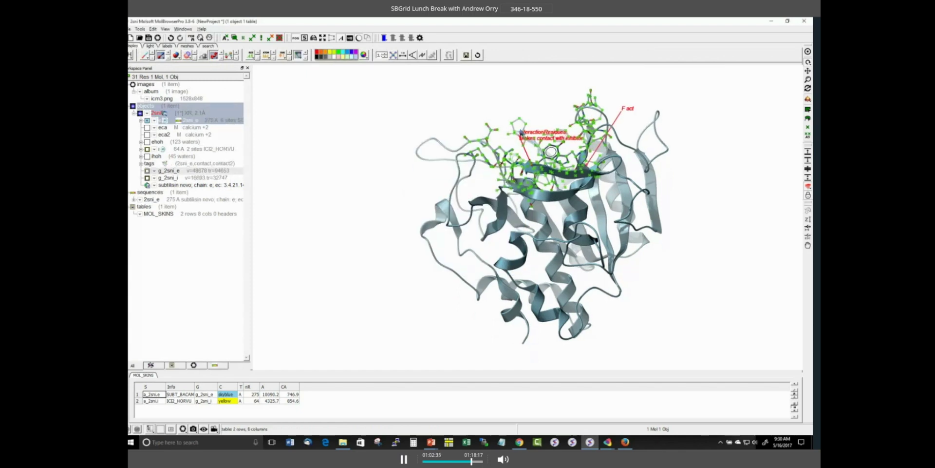
Step: Move the InteractionResidues label away from the contact residues, and hide the site labels and the residue sticks
left_click_drag(521, 138, 517, 138)
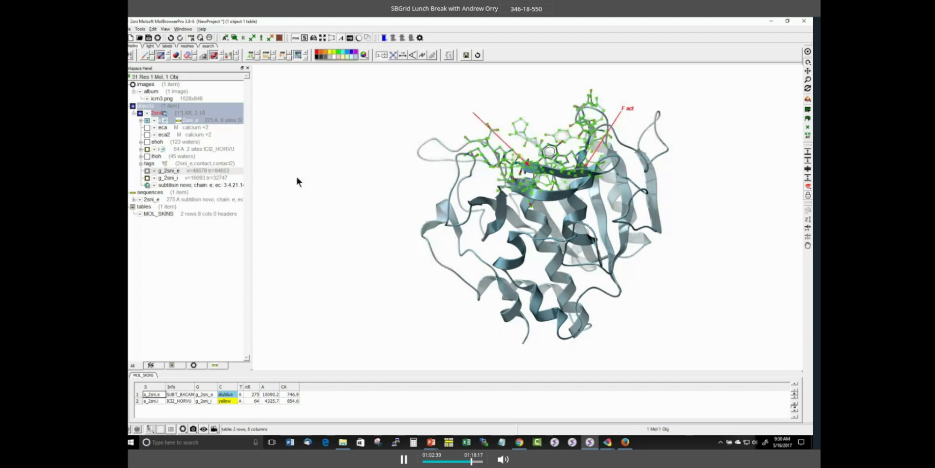
left_click(273, 55)
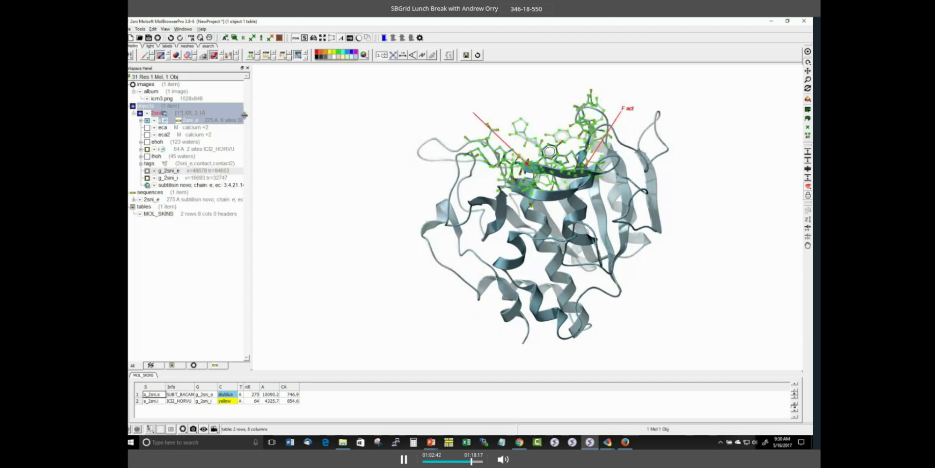
left_click(161, 56)
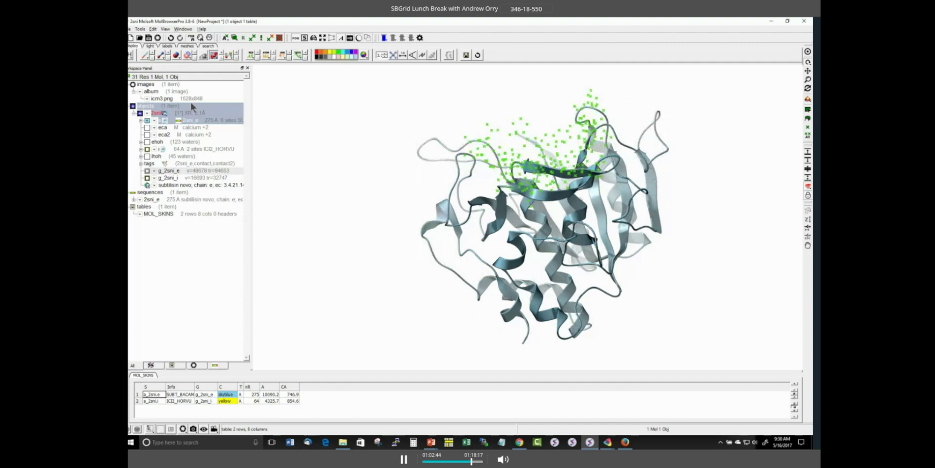
Step: Expand chain e's sequence and the tags of the 2sni object, and select the atoms stored in the contact2 tag
left_click(140, 120)
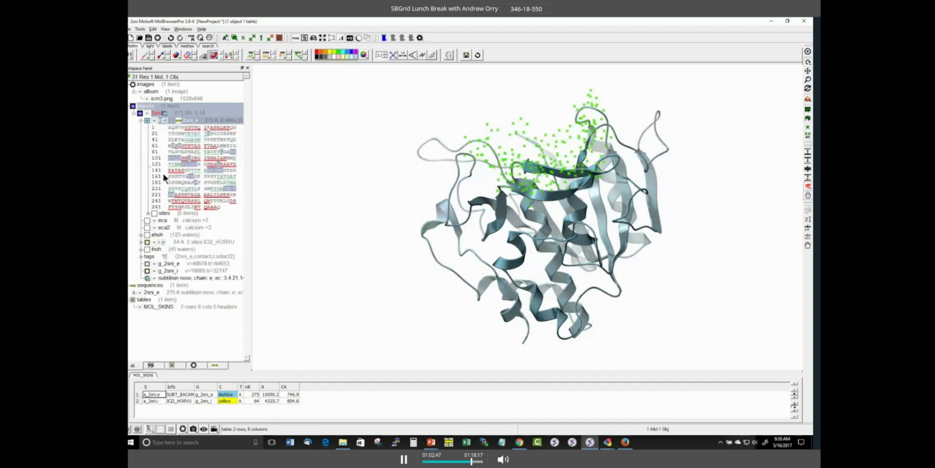
left_click(142, 256)
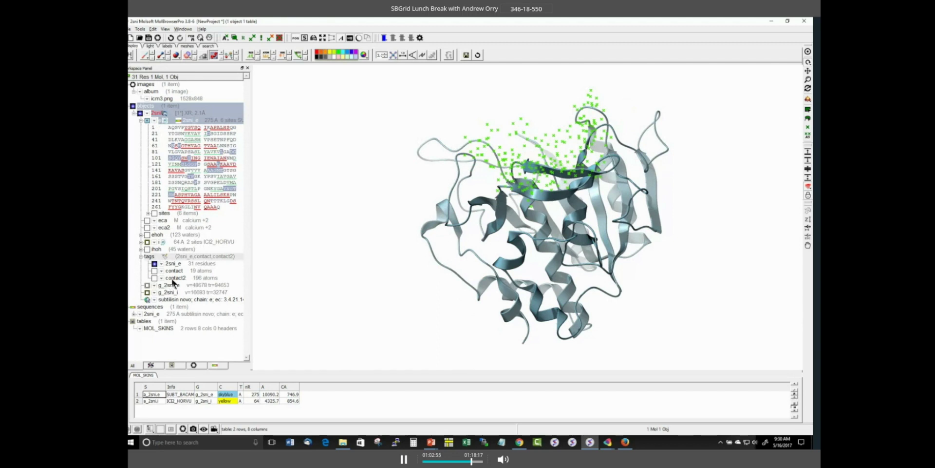
left_click(191, 277)
left_click(191, 277)
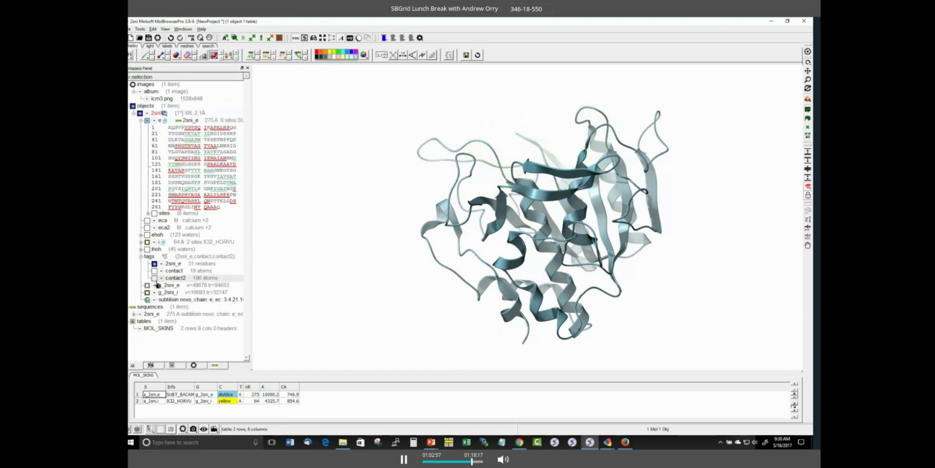
left_click(155, 280)
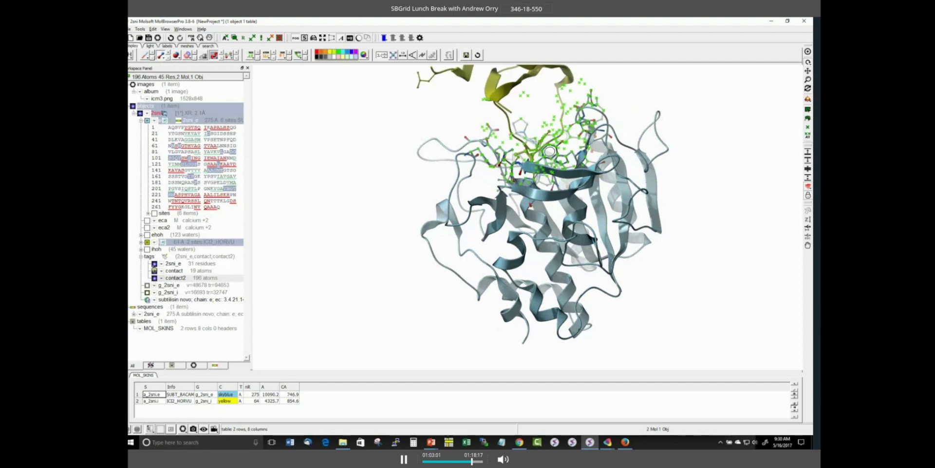
left_click(155, 270)
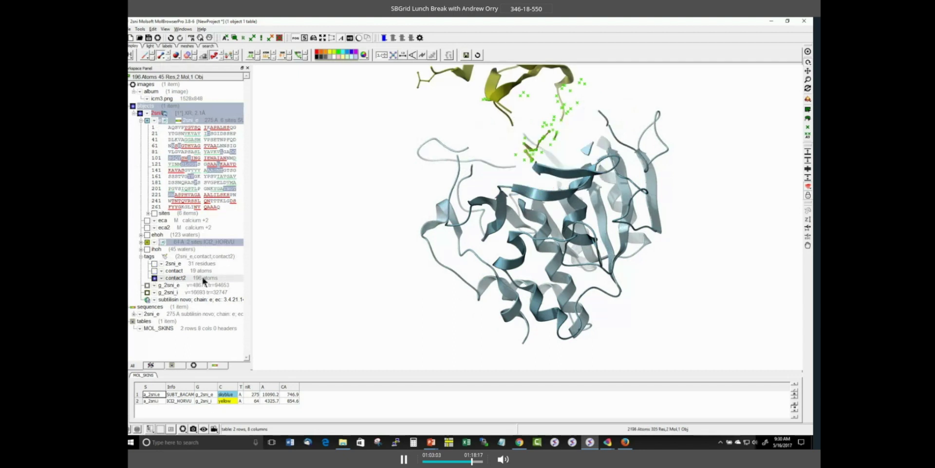
Step: Display the contact2 atoms as space-filling CPK spheres and clear the selection
left_click(176, 56)
left_click(177, 55)
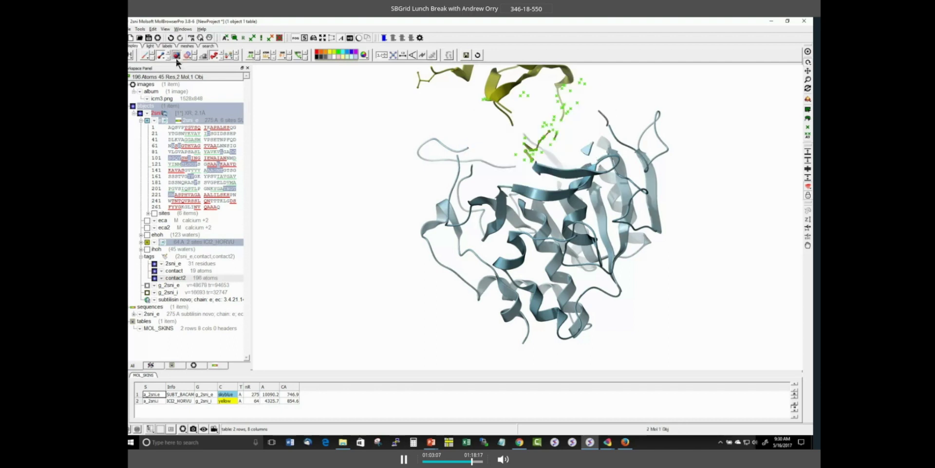
left_click(176, 55)
left_click(177, 55)
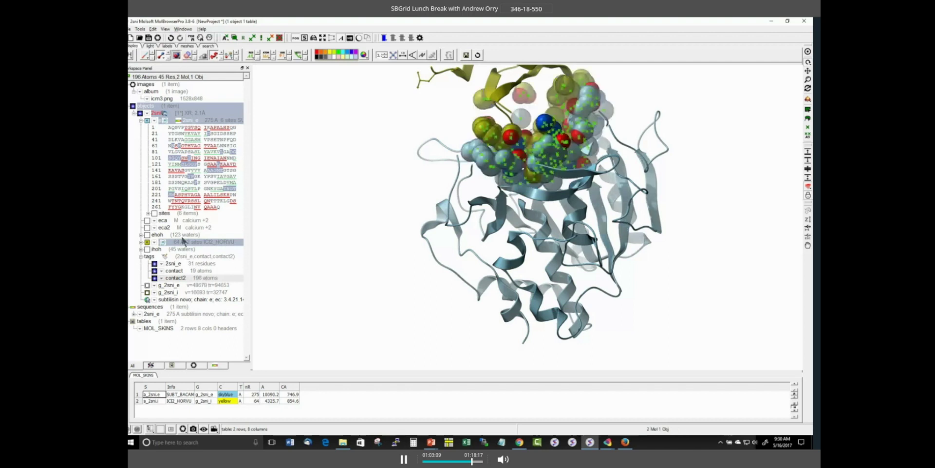
left_click(291, 230)
left_click_drag(290, 226, 318, 251)
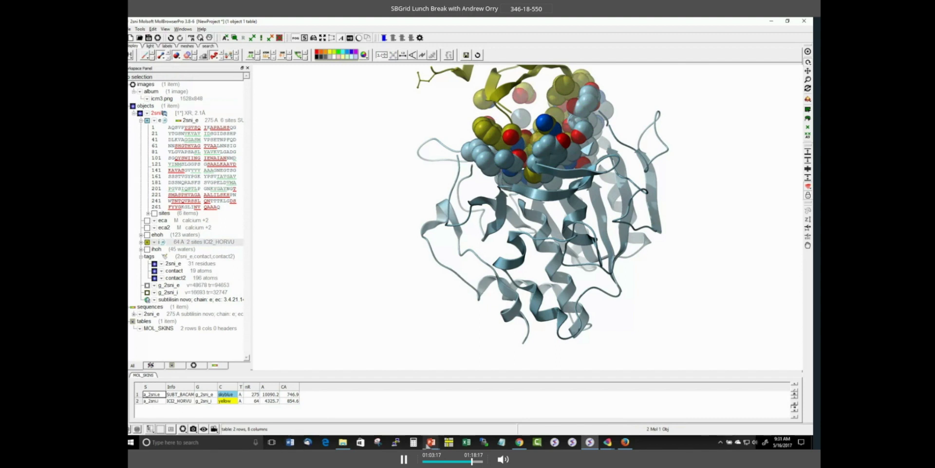
Step: Switch to the ICM-Browser-Pro-SBGrids presentation in PowerPoint and show the Protein Structure Analysis slide as a slide show
left_click(431, 442)
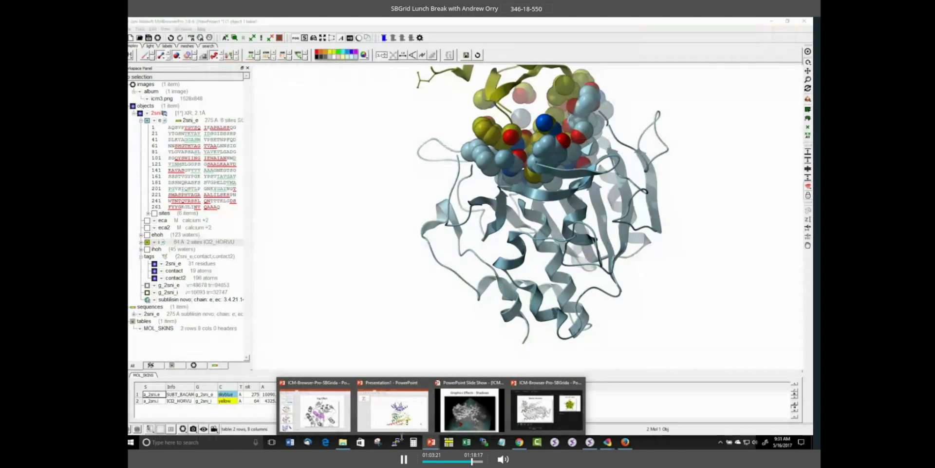
left_click(314, 409)
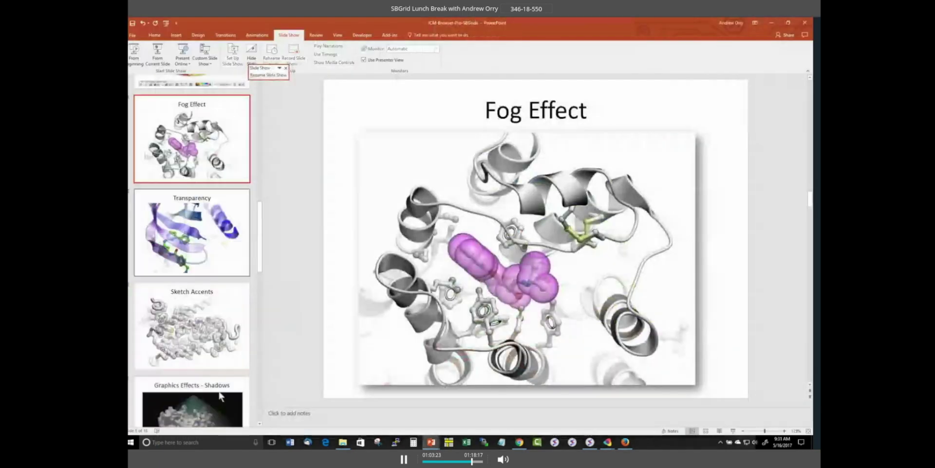
scroll(221, 396, "down", 5)
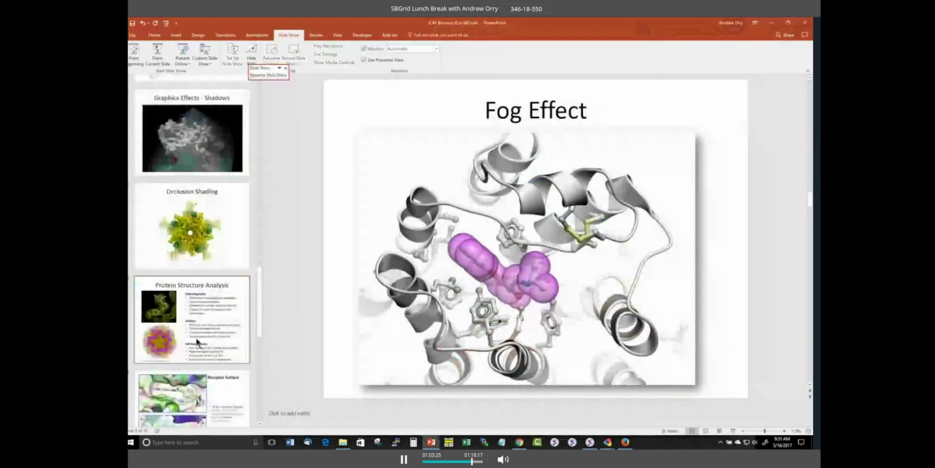
left_click(192, 227)
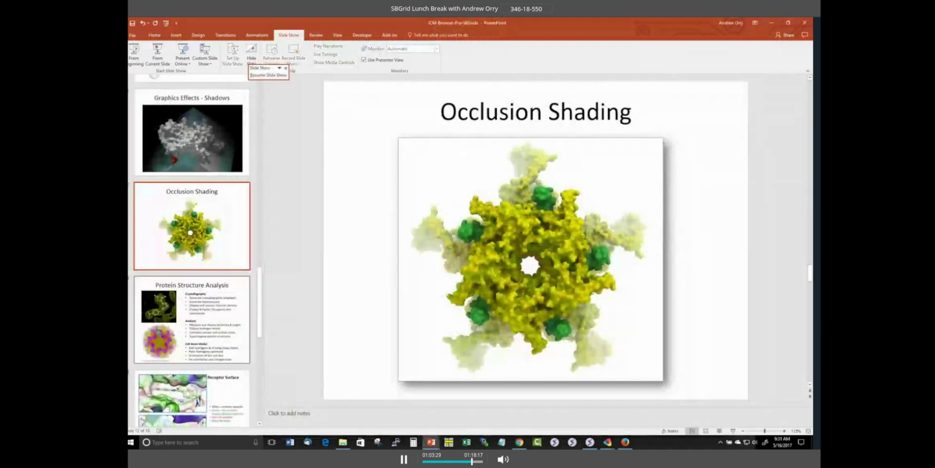
left_click(177, 321)
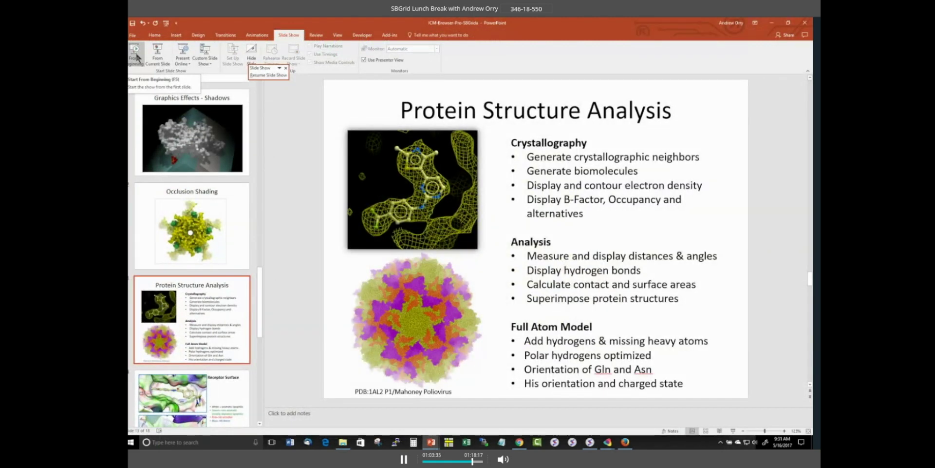
left_click(137, 56)
left_click(267, 129)
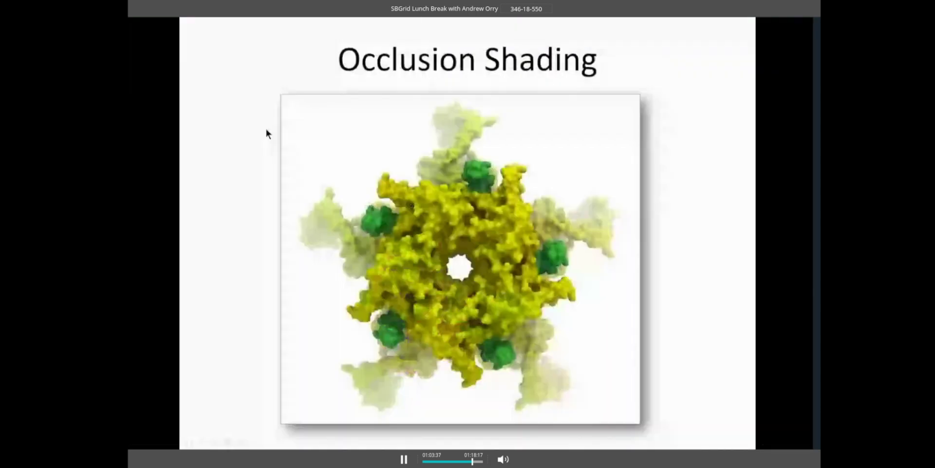
left_click(266, 130)
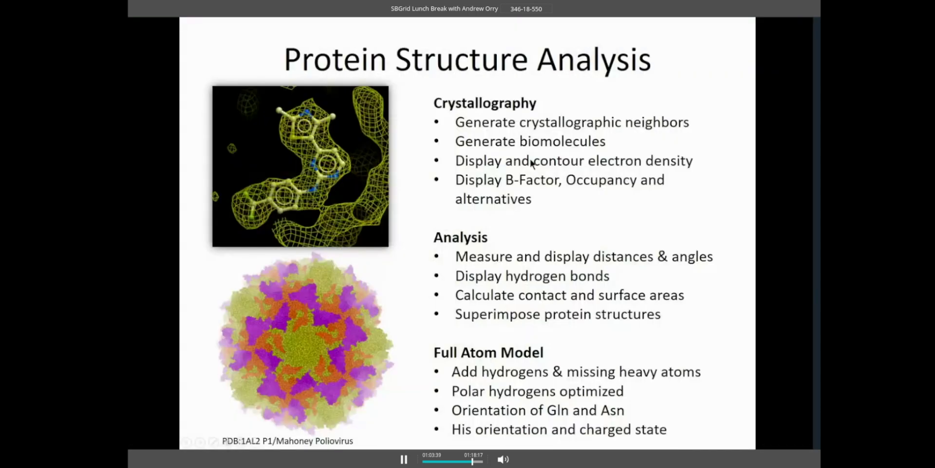
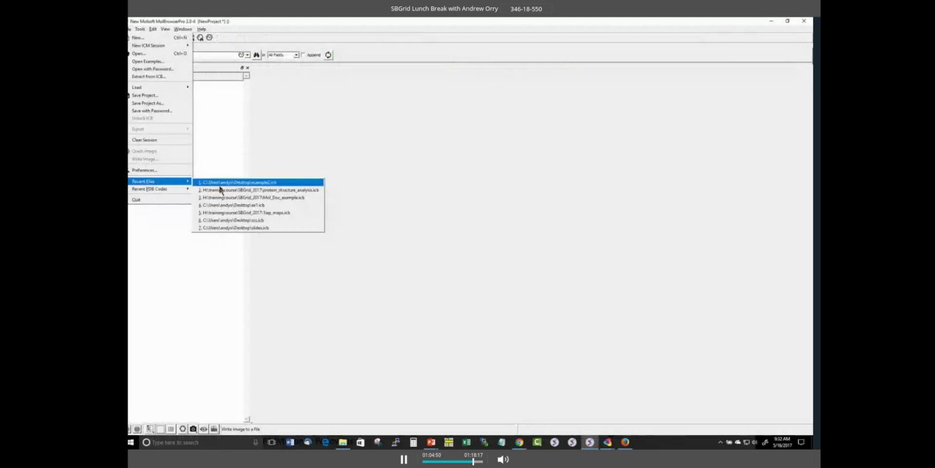
Step: Open the recent project 1iep_maps.icb in MolBrowserPro and hide its m_1iep electron density map
left_click(227, 206)
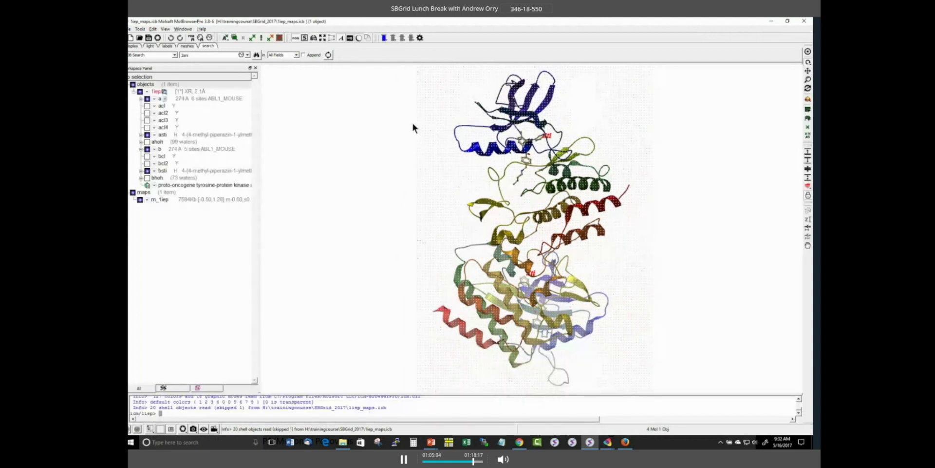
left_click(140, 200)
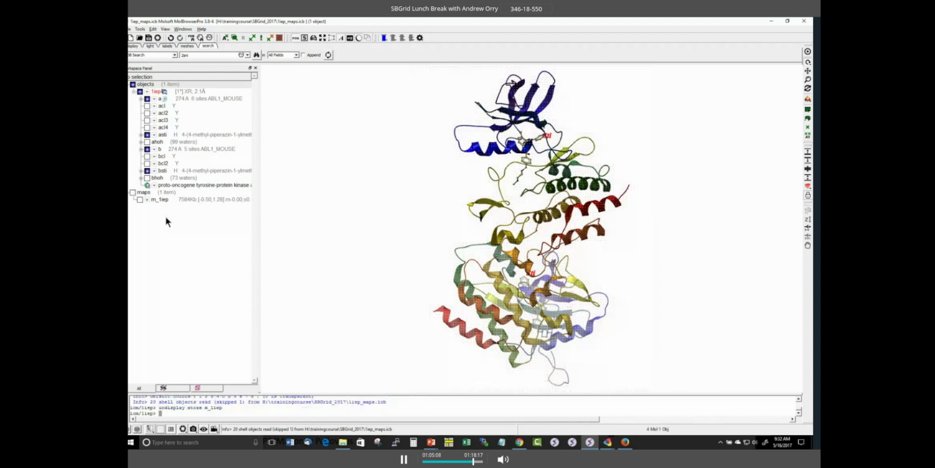
left_click(140, 200)
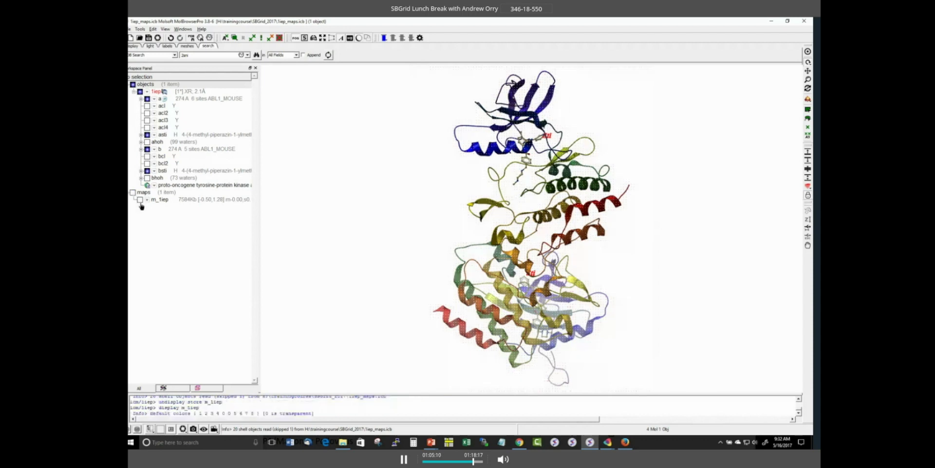
left_click(141, 200)
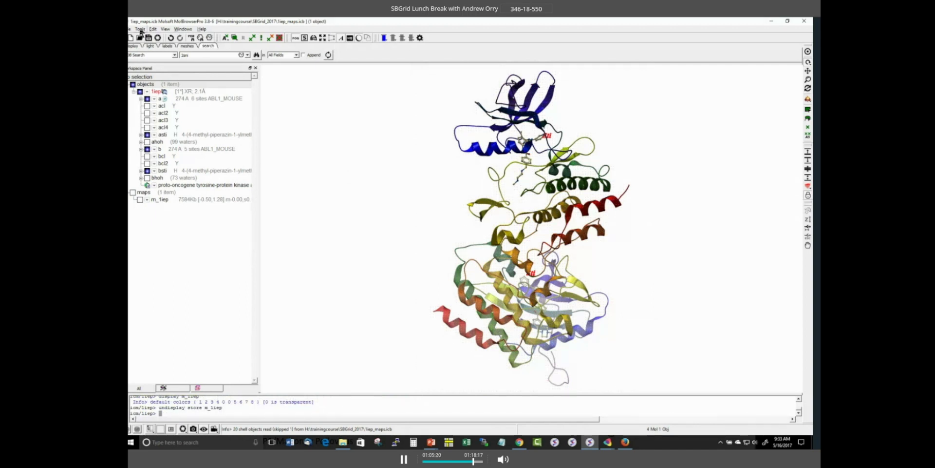
Step: View the Get Electron Density Map options for PDB code 1iep without loading, and briefly show the m_1iep map again
key("Return")
left_click(140, 30)
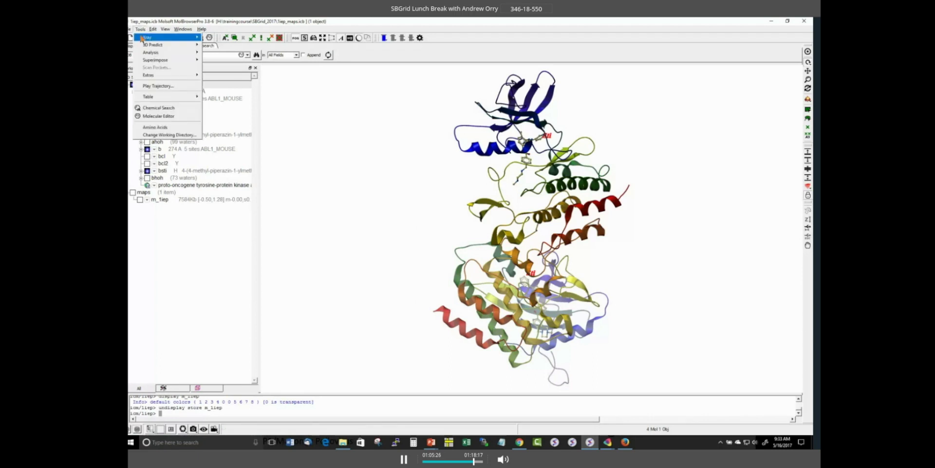
mouse_move(176, 38)
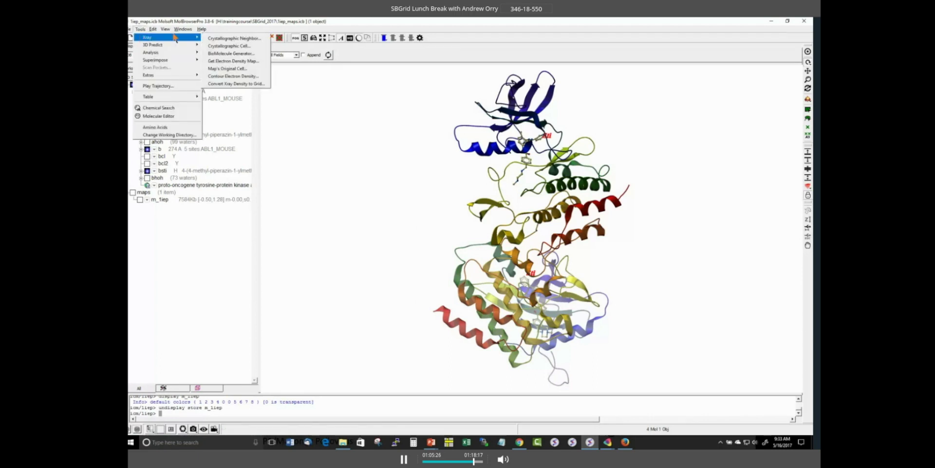
left_click(223, 61)
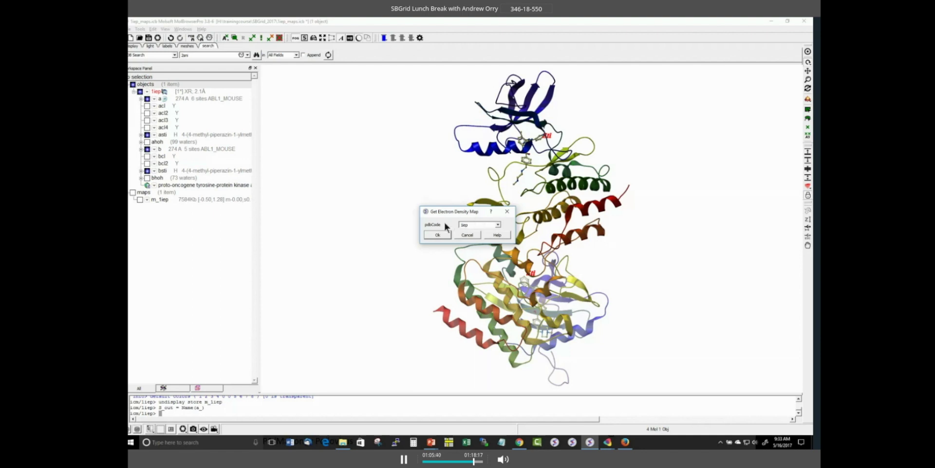
left_click(467, 235)
left_click(141, 200)
left_click(139, 200)
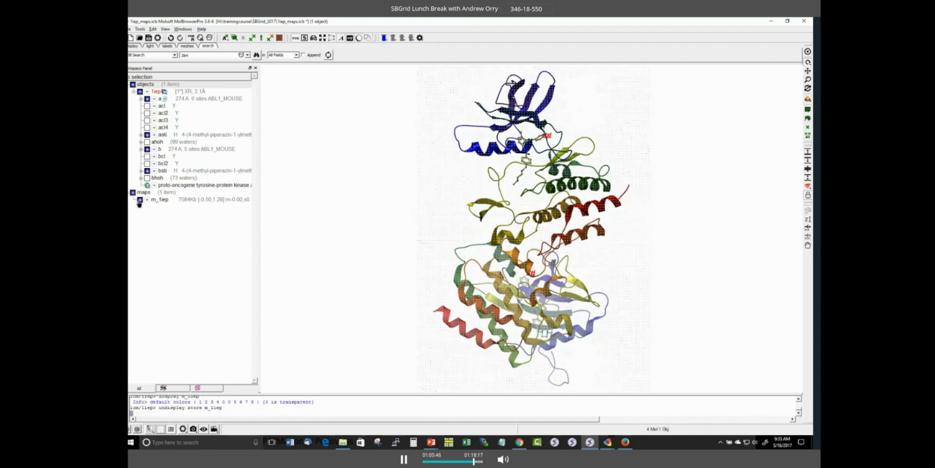
Step: Contour the m_1iep electron density around the selected chain a Sti ligand at sigma levels 1.0 and 2.5 in yellow and blue
left_click(177, 136)
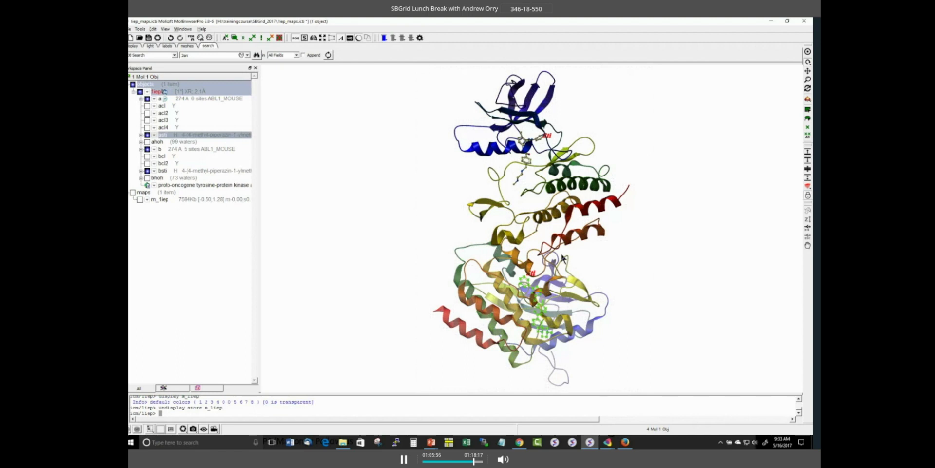
left_click(808, 57)
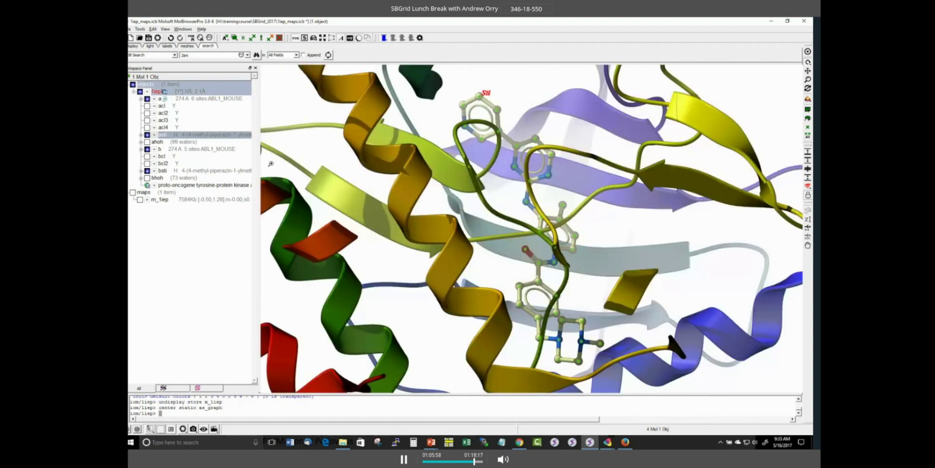
left_click(140, 30)
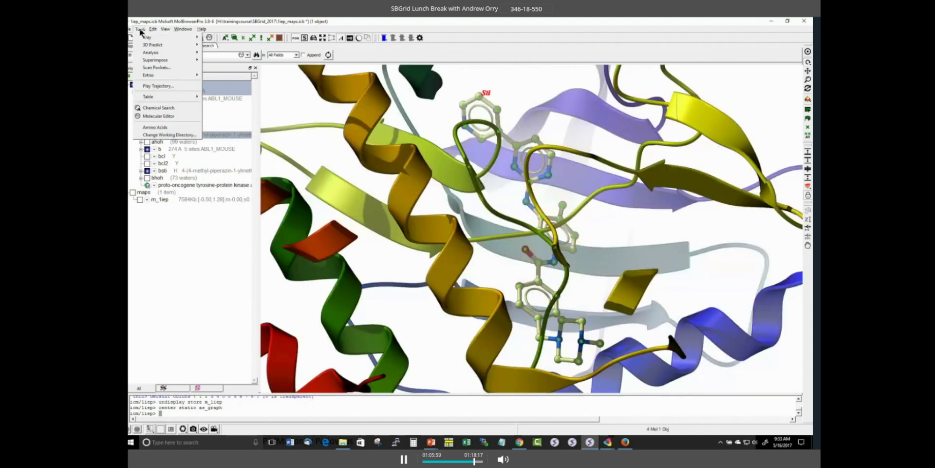
mouse_move(193, 39)
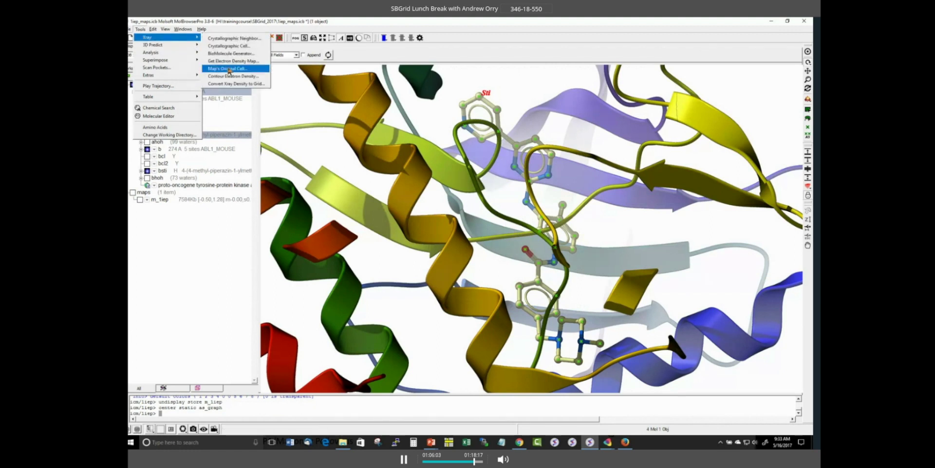
left_click(229, 76)
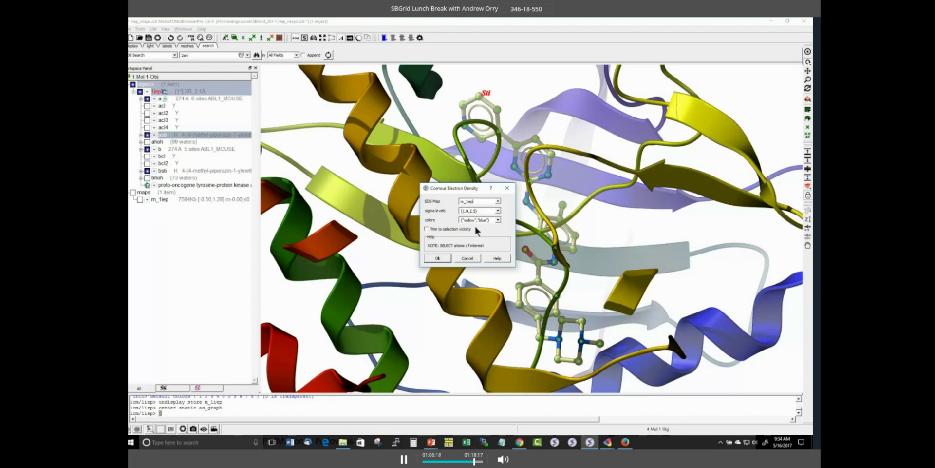
left_click(438, 258)
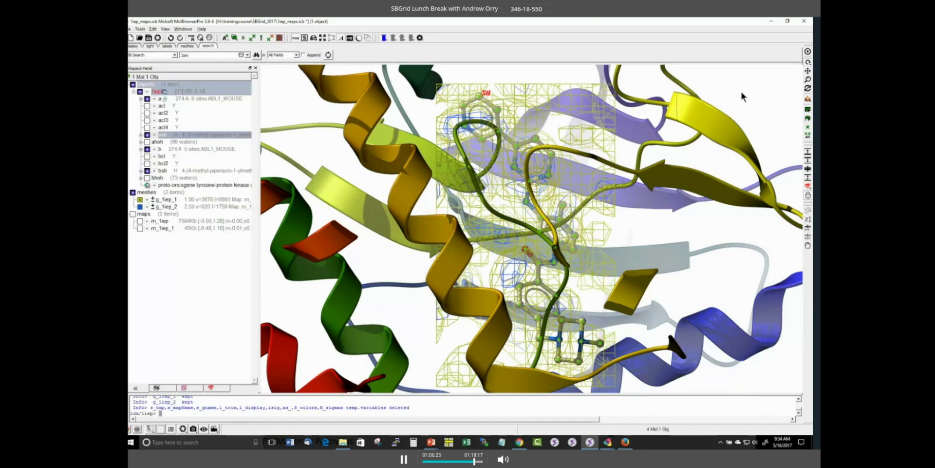
Step: Examine the contoured density around the ligand from another angle, and hide the blue 2.5 sigma mesh g_1iep_2
left_click_drag(756, 96, 624, 141)
left_click_drag(490, 207, 371, 234)
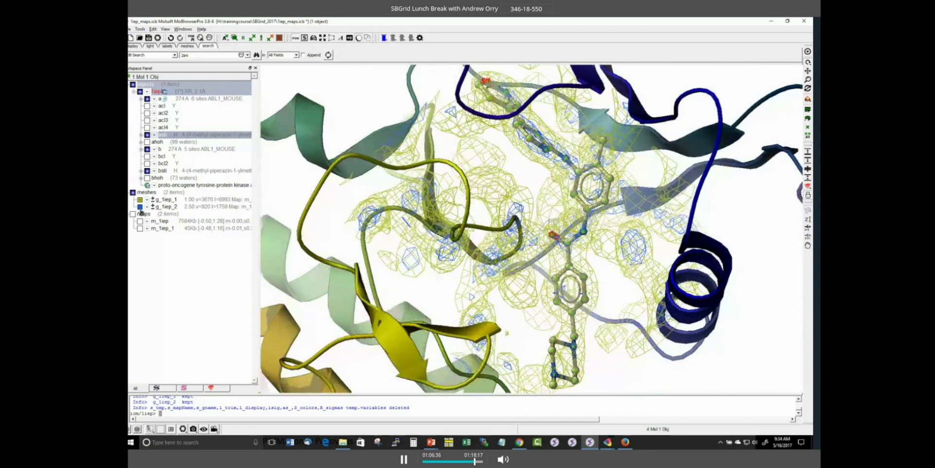
left_click(140, 207)
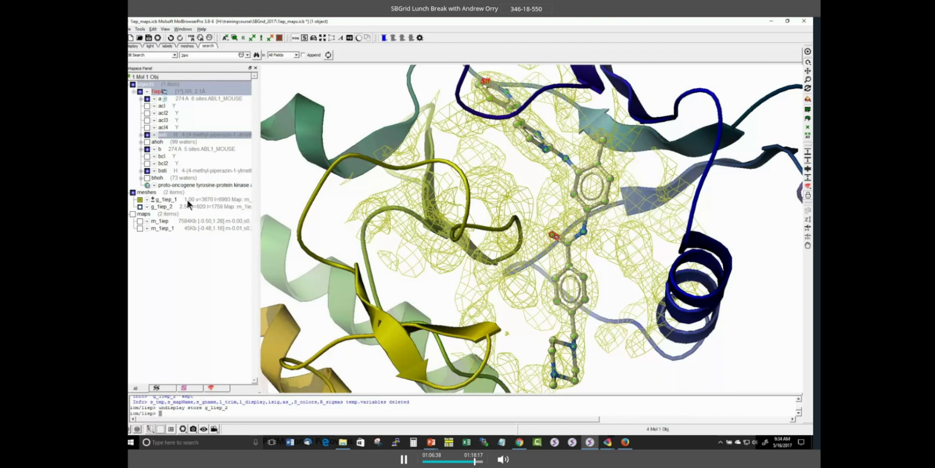
Step: Vary the contour level of the yellow g_1iep_1 mesh, finishing at 1.10 sigma, and examine the ligand density from other angles
left_click(153, 201)
left_click(153, 203)
left_click(153, 201)
left_click(153, 200)
scroll(153, 201, "up", 2)
scroll(154, 204, "down", 2)
scroll(154, 204, "up", 4)
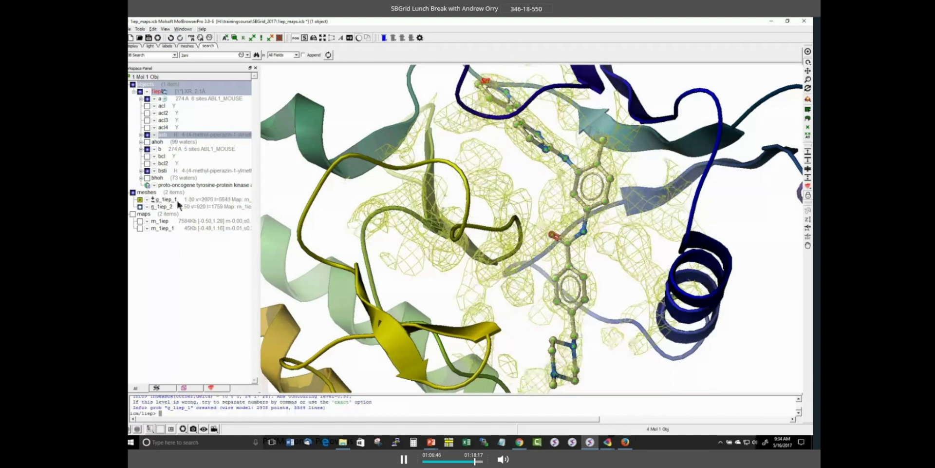
scroll(164, 200, "down", 6)
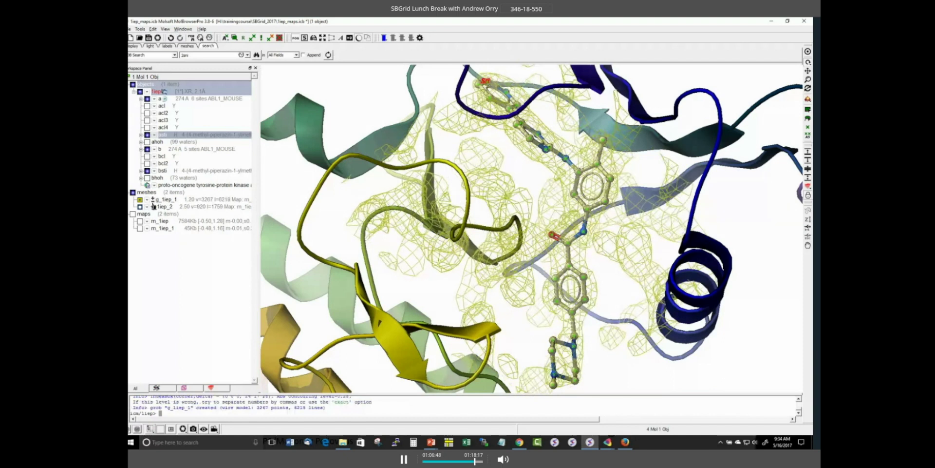
scroll(154, 205, "down", 1)
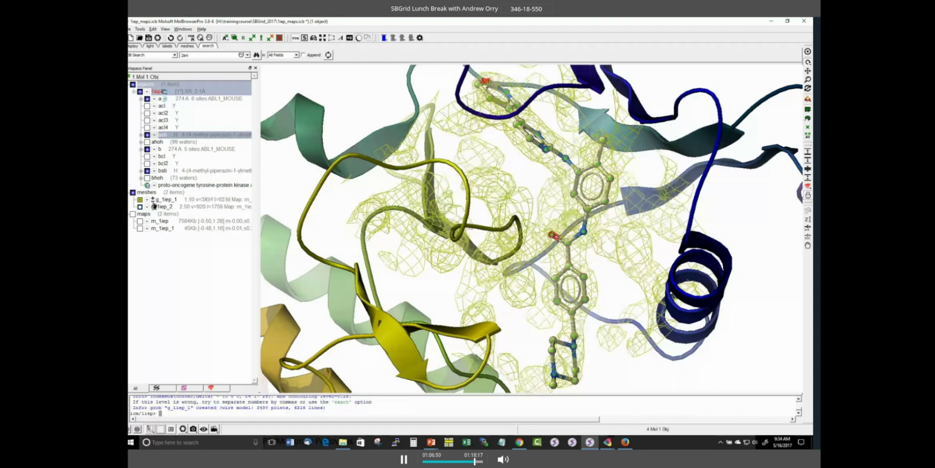
left_click_drag(556, 204, 616, 317)
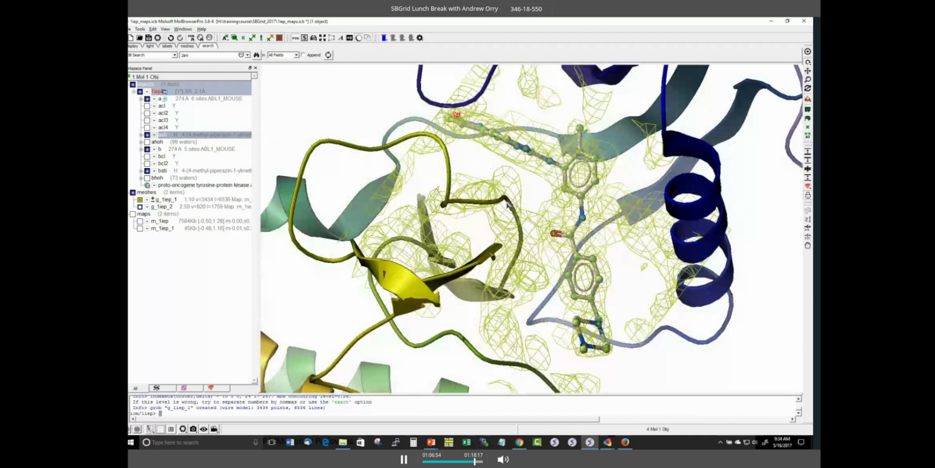
left_click_drag(505, 175, 441, 210)
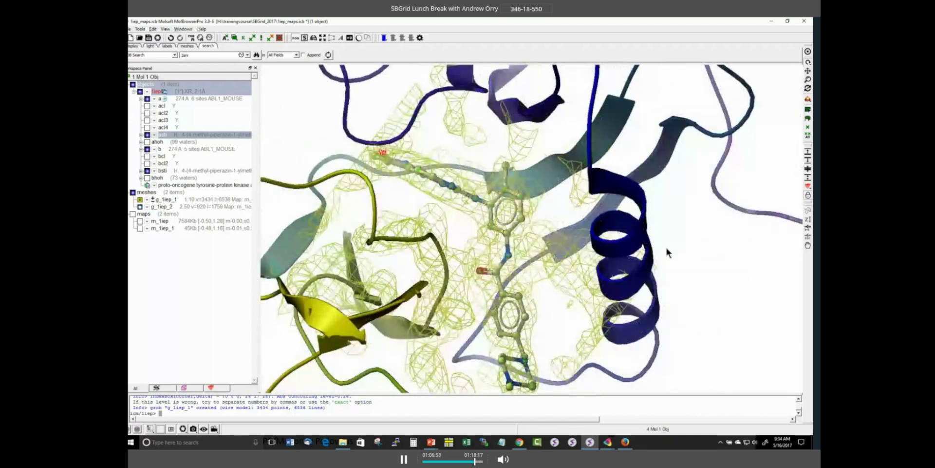
Step: Close the 1iep_maps.icb project and open the recent project protein_structure_analysis.icb
left_click(152, 29)
left_click(161, 45)
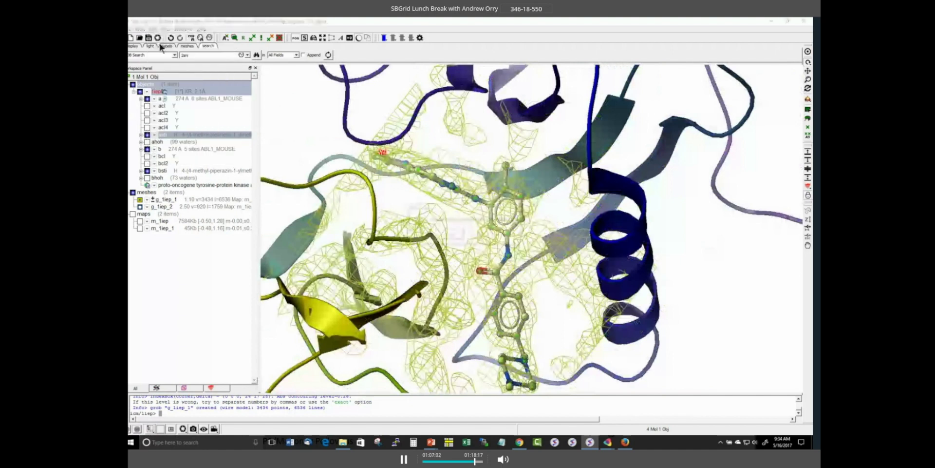
left_click(451, 236)
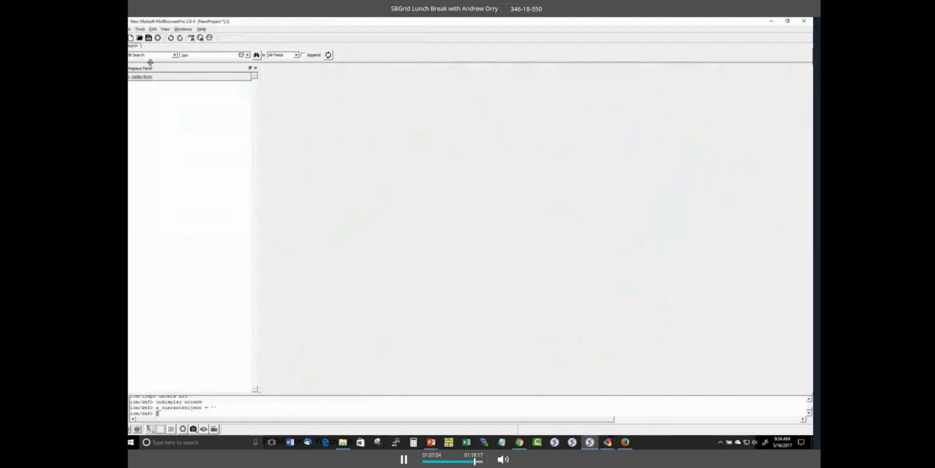
left_click(130, 29)
mouse_move(163, 182)
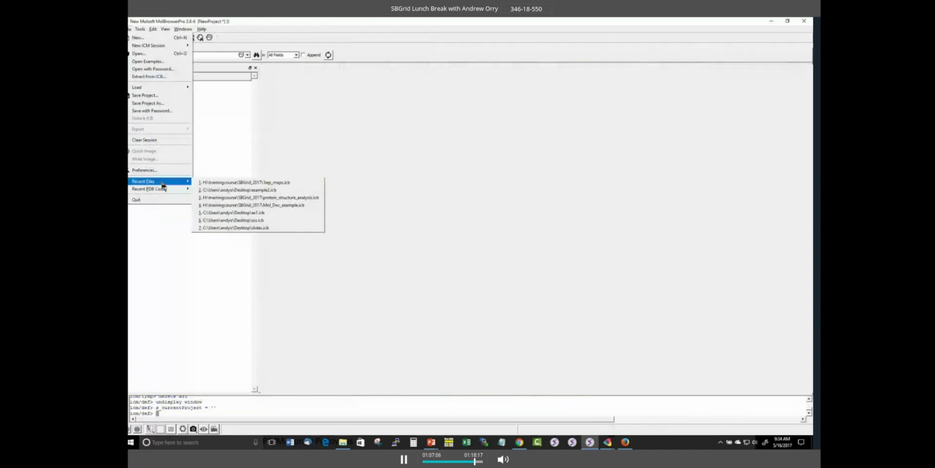
left_click(237, 198)
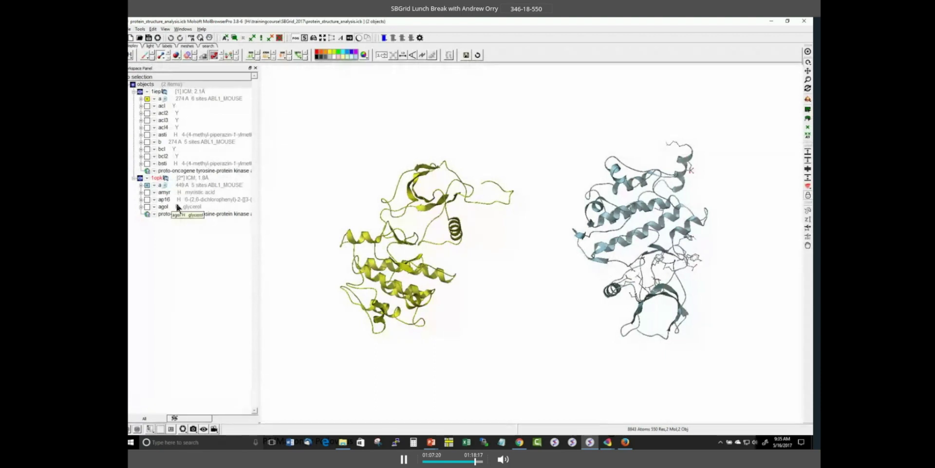
Step: Select both displayed proteins, 1iep and 1opk, and superimpose them with 1iep as the static object
left_click_drag(343, 137, 353, 163)
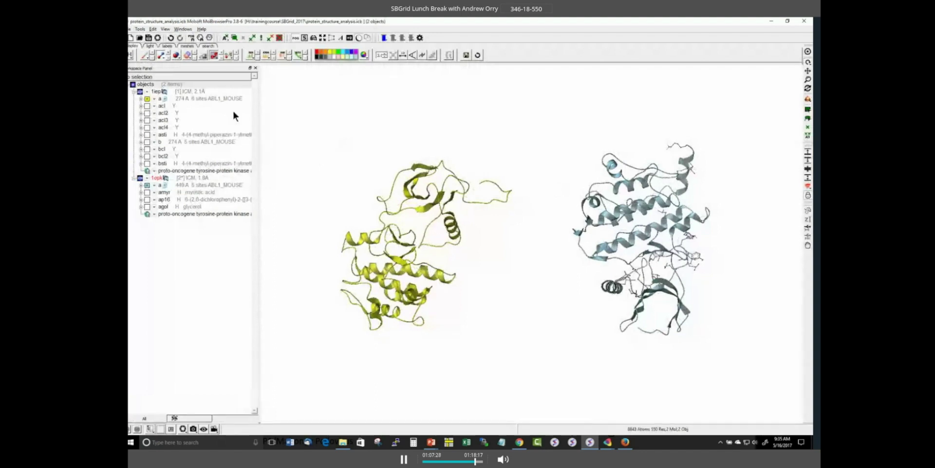
left_click_drag(310, 108, 753, 370)
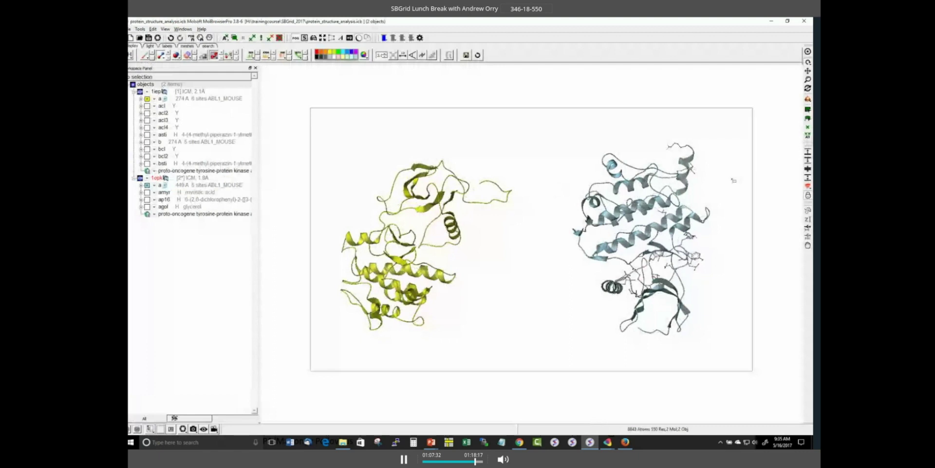
left_click(563, 297)
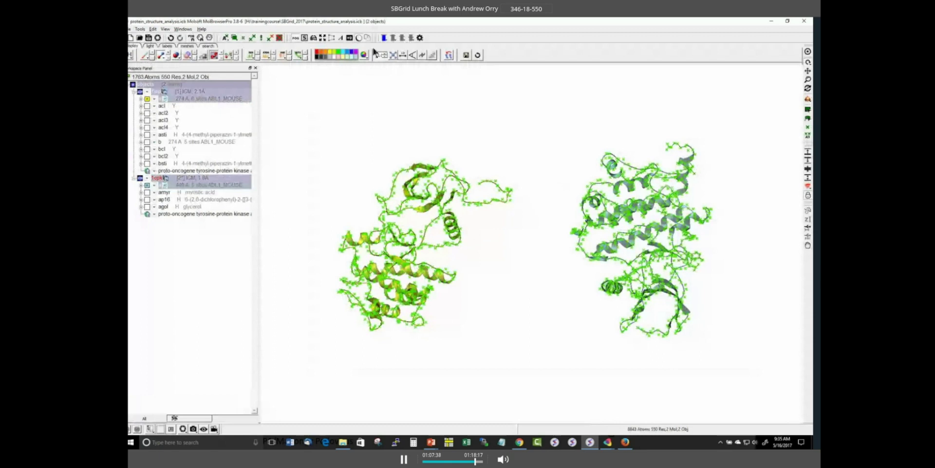
left_click(449, 55)
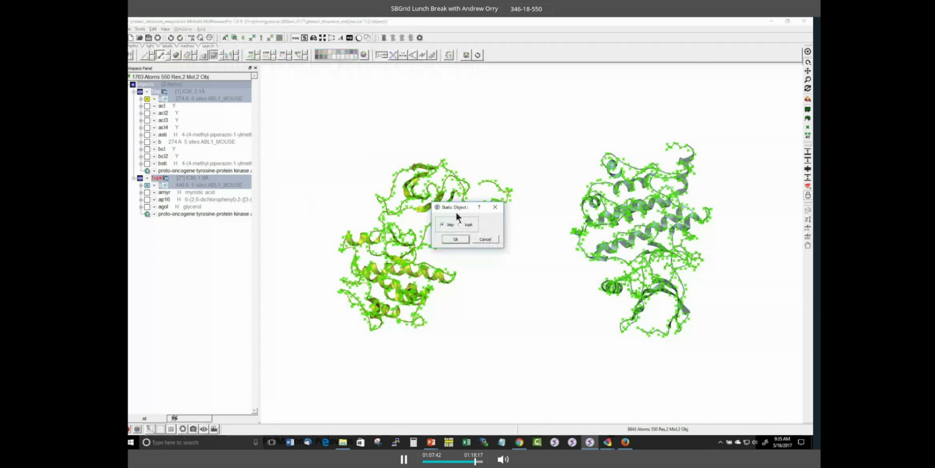
left_click(456, 239)
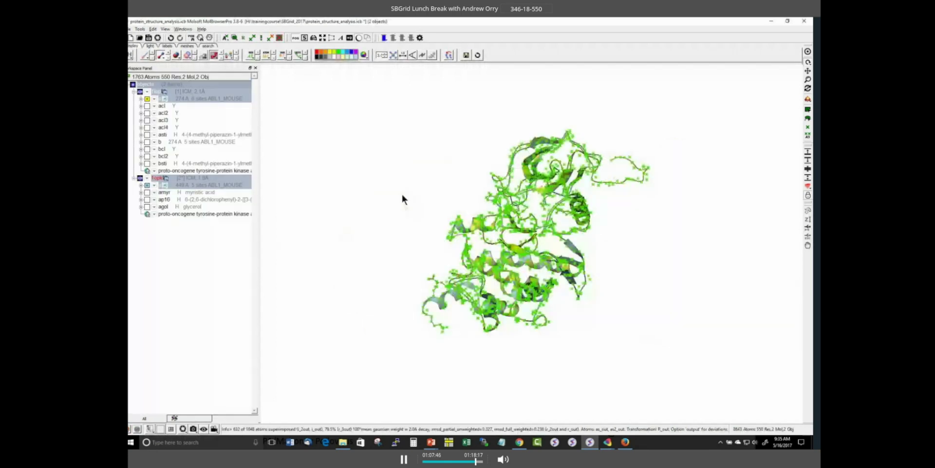
Step: Superimpose 1iep and 1opk on a small selection of matching loop residues, and clear the selection
right_click_drag(384, 137, 398, 162)
left_click(412, 211)
left_click_drag(412, 211, 510, 197)
right_click_drag(487, 158, 517, 196)
left_click_drag(518, 196, 524, 197)
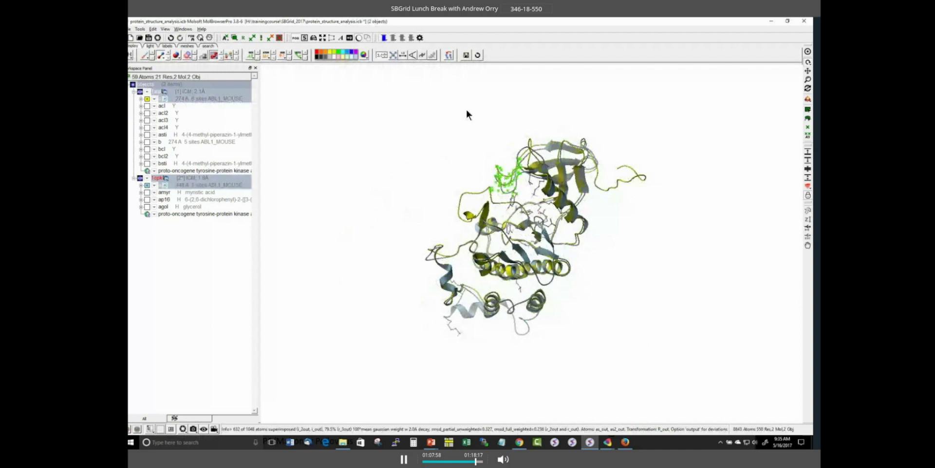
left_click_drag(466, 109, 487, 123)
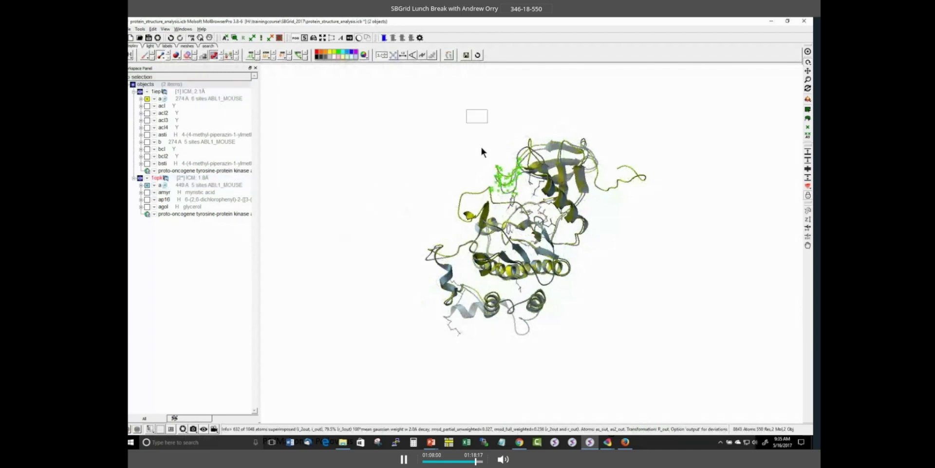
left_click_drag(506, 187, 487, 159)
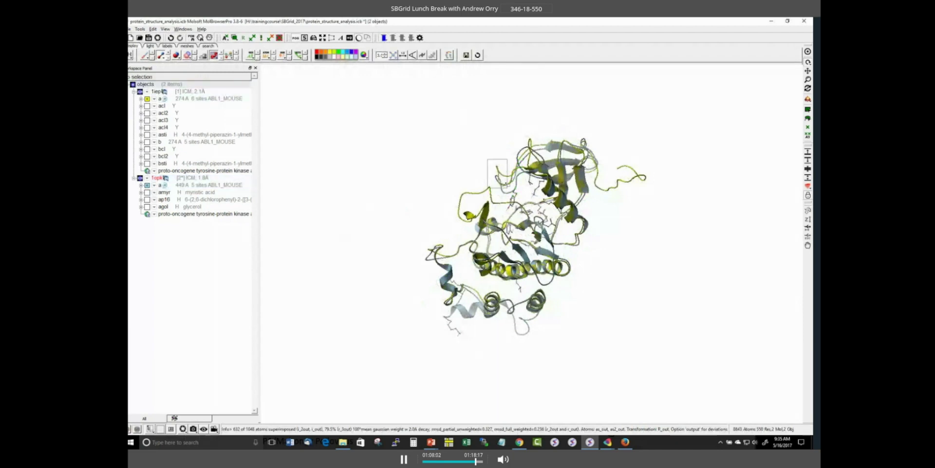
left_click(439, 55)
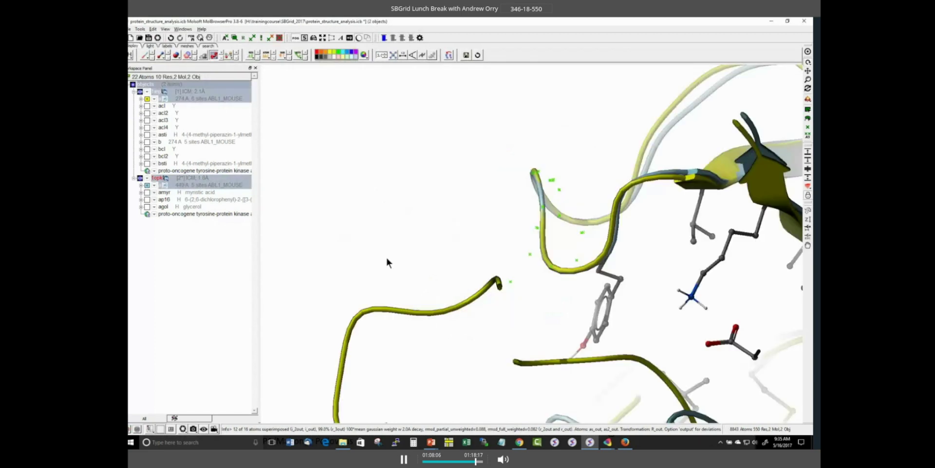
middle_click_drag(615, 237, 510, 251)
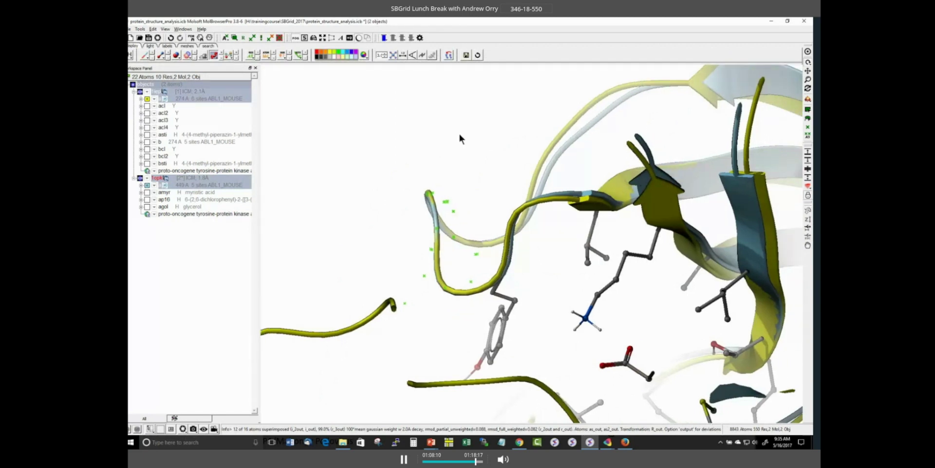
left_click(445, 57)
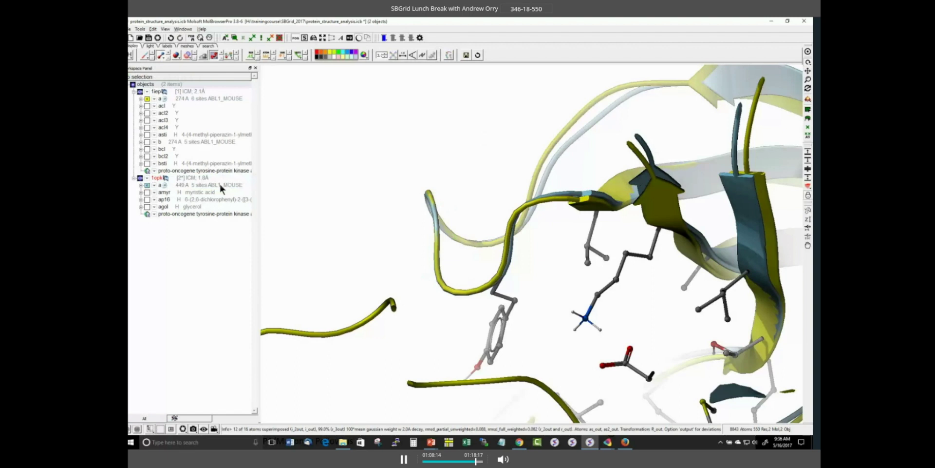
Step: Select chain a of 1iep and 1opk and view the options for superimposing proteins by 3D, without running the superposition
left_click(141, 30)
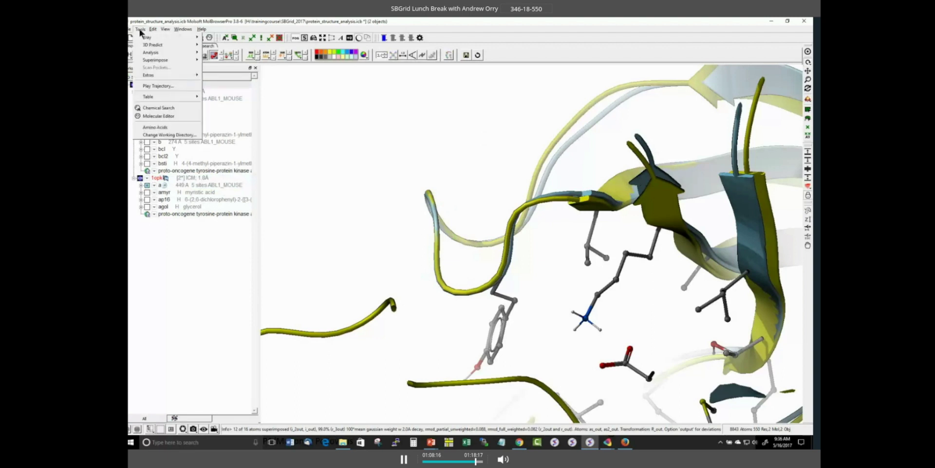
mouse_move(162, 62)
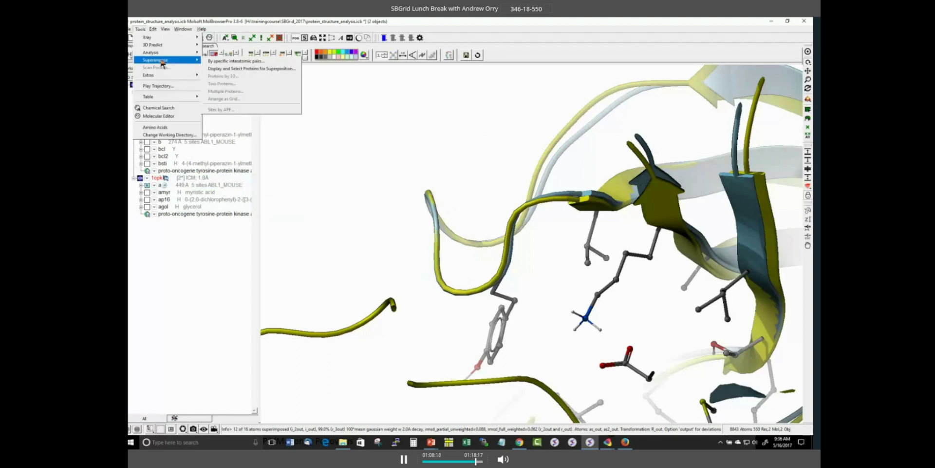
left_click(159, 107)
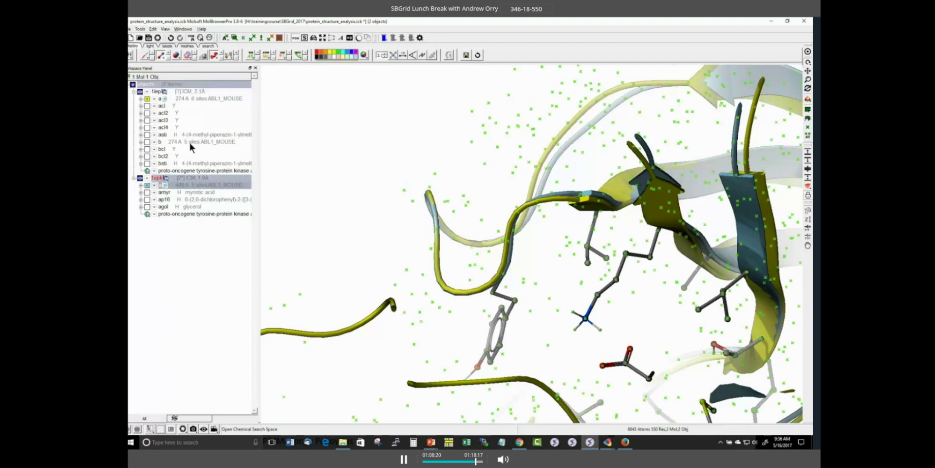
left_click(190, 99, "ctrl")
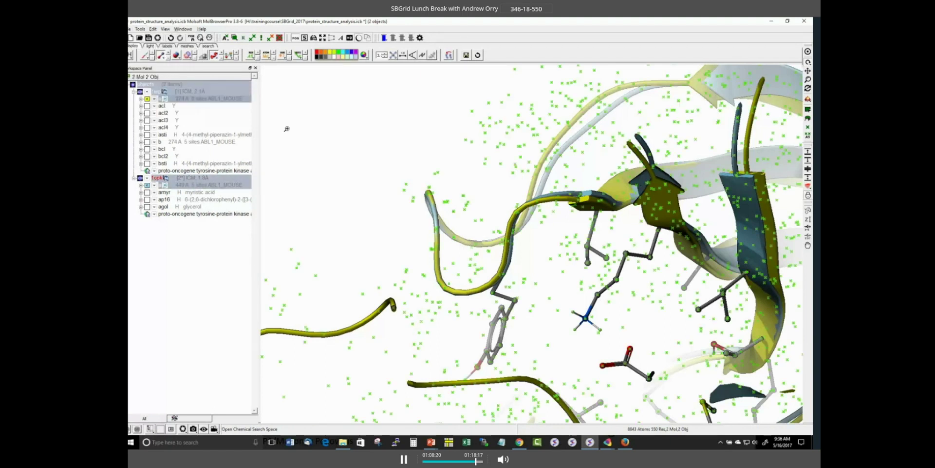
left_click(140, 29)
mouse_move(155, 60)
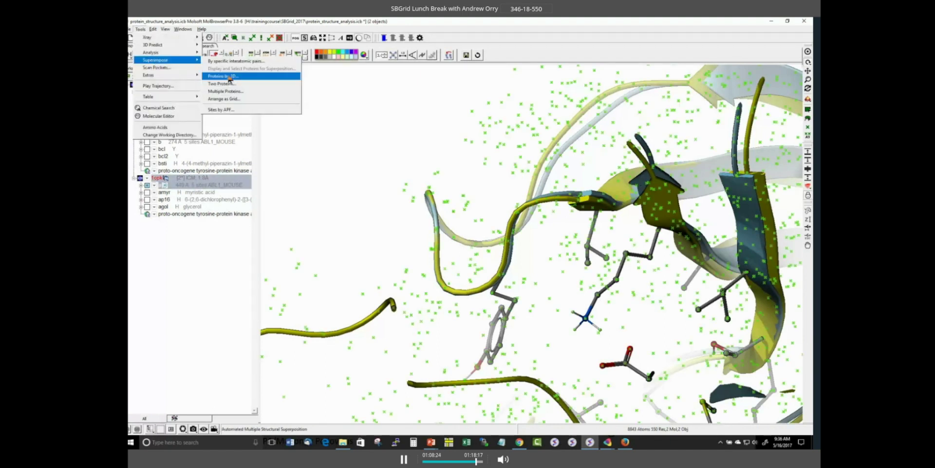
left_click(229, 77)
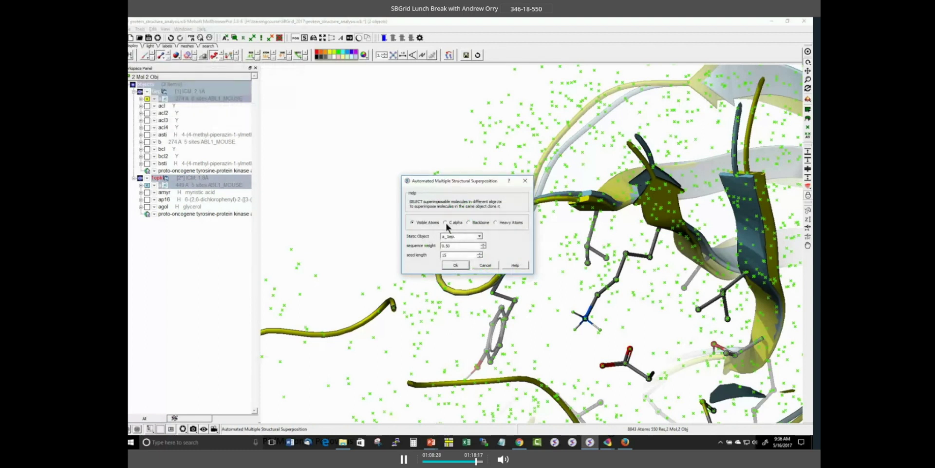
left_click(496, 267)
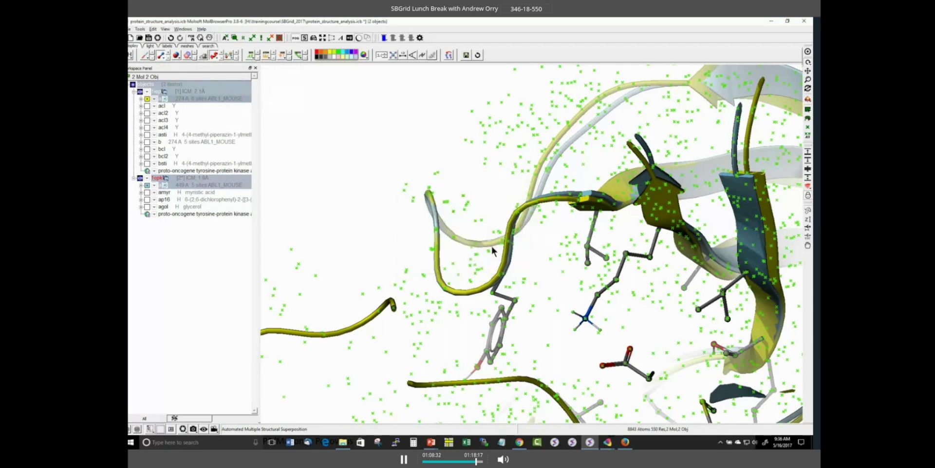
Step: Look at the Arrange as Grid option for superimposed proteins, and clear the graphical selection
left_click(142, 29)
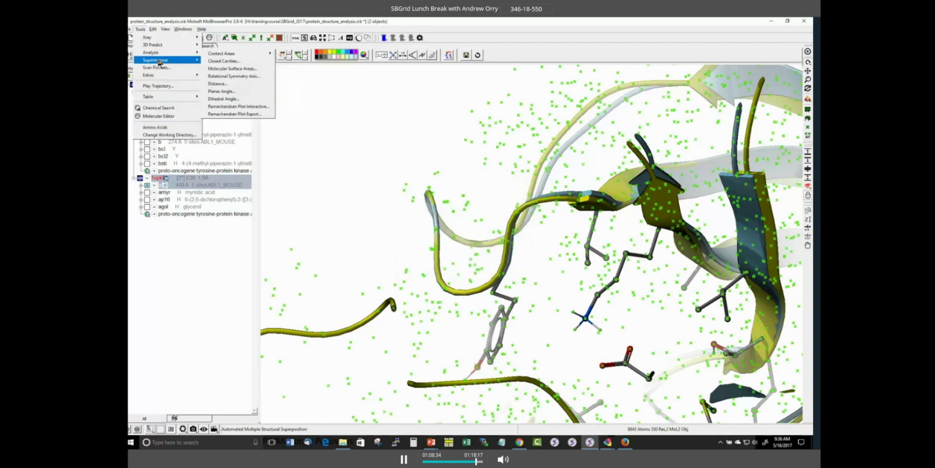
mouse_move(190, 62)
left_click(224, 99)
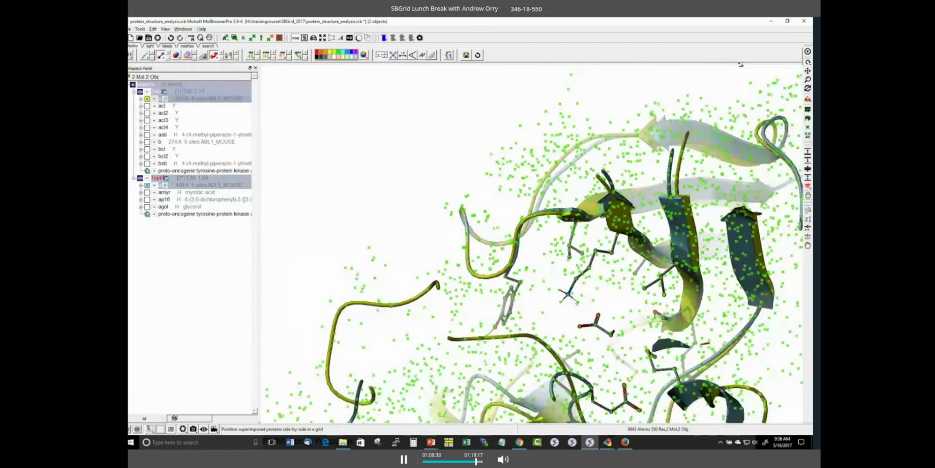
left_click(285, 37)
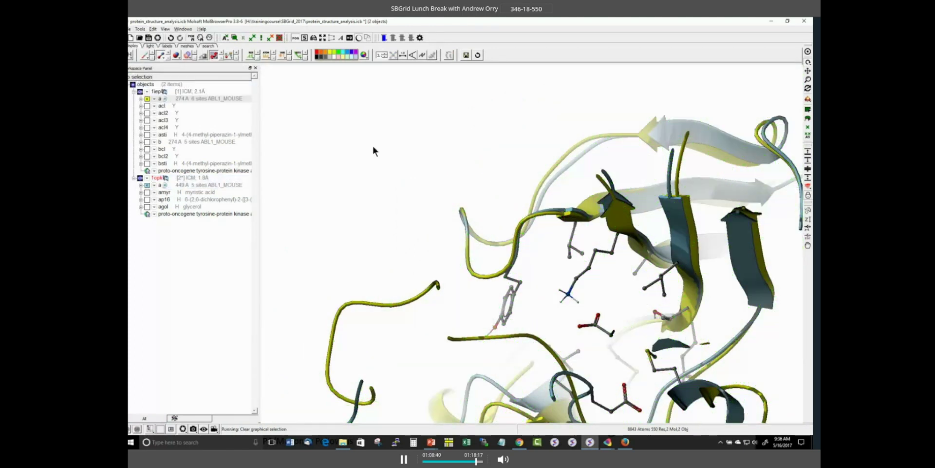
Step: Display the chain a Sti ligand of 1iep in ball-and-stick style and view the superimposed binding site from other angles
scroll(389, 170, "down", 3)
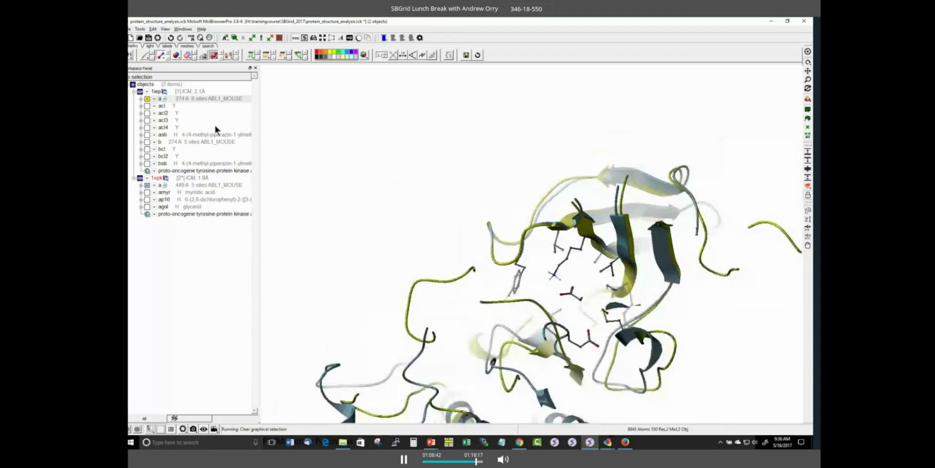
left_click(147, 136)
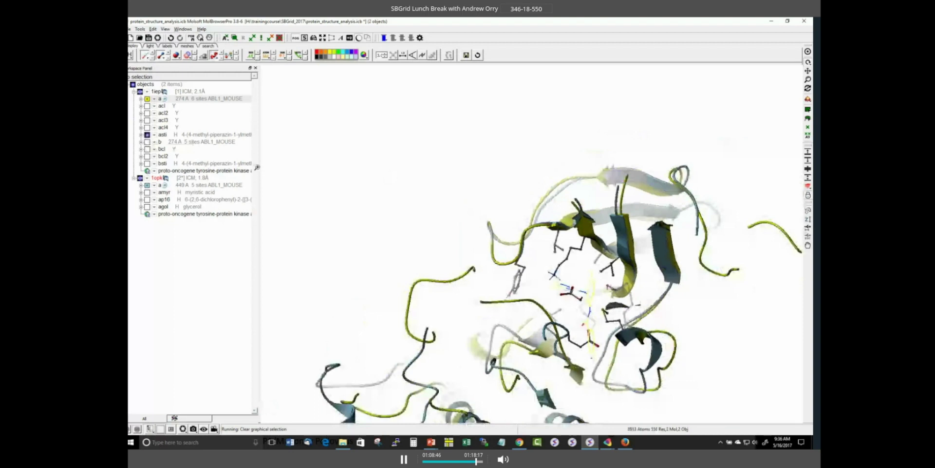
left_click_drag(352, 194, 397, 247)
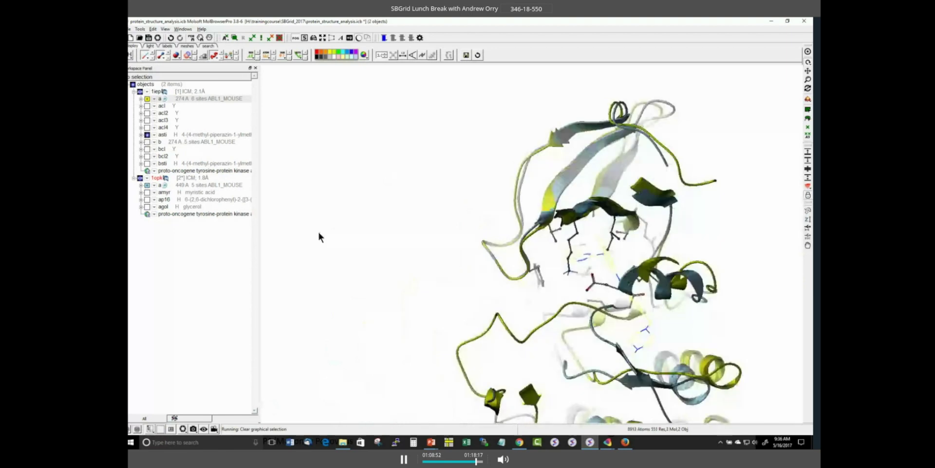
left_click(154, 141)
left_click(155, 148)
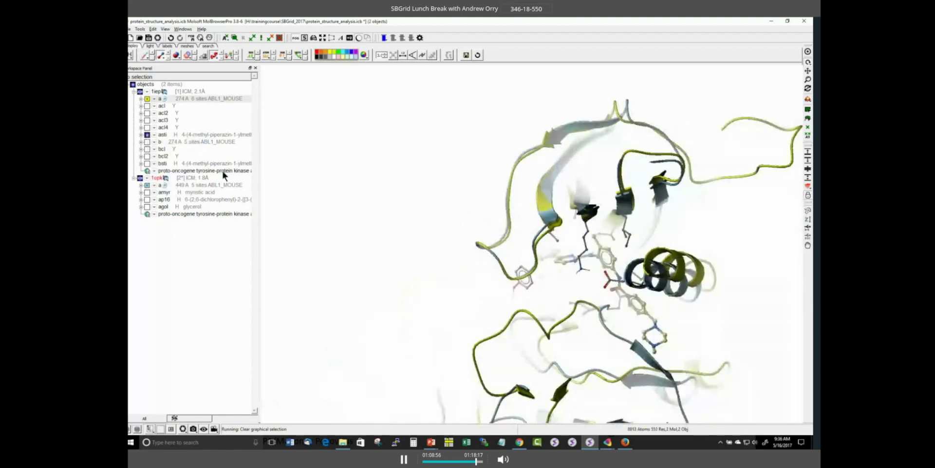
left_click_drag(357, 211, 680, 212)
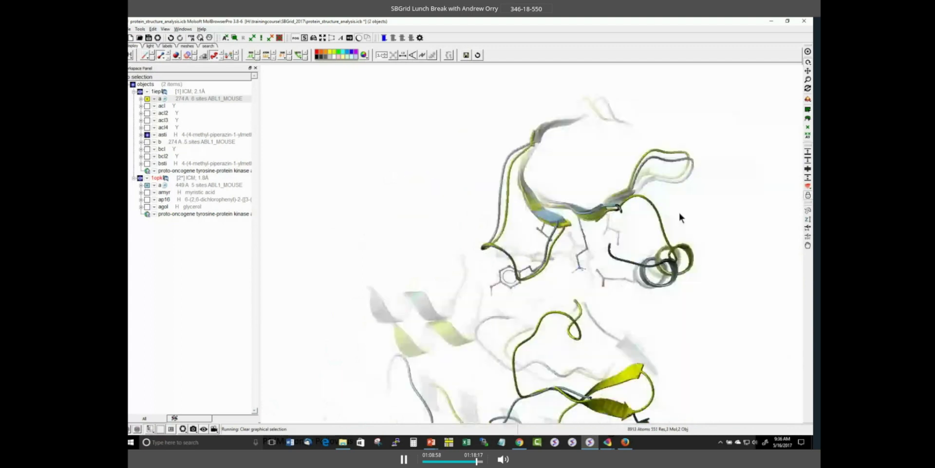
Step: Hide the 1opk structure and view the 1iep chain a binding site around its ligand from several angles
left_click(808, 178)
mouse_move(756, 213)
left_mouse_down()
mouse_move(743, 192)
mouse_move(742, 204)
left_mouse_up()
middle_click_drag(742, 205, 677, 175)
left_click(140, 178)
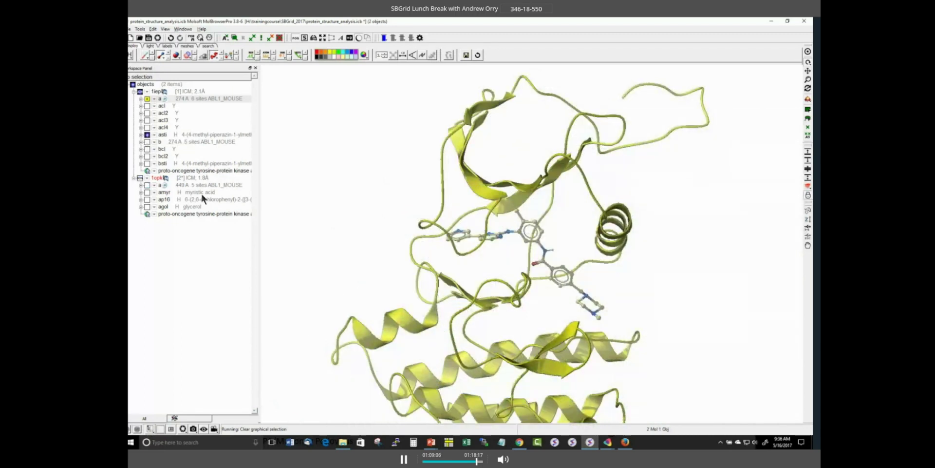
left_click_drag(369, 216, 580, 223)
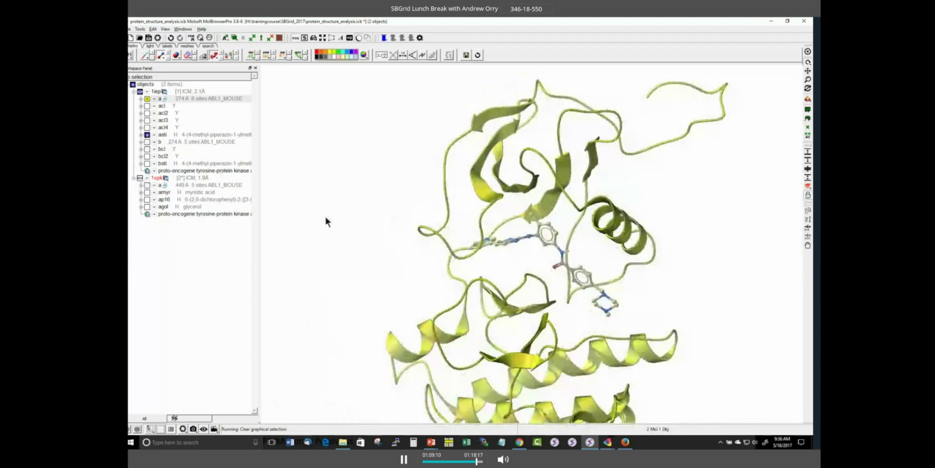
left_click_drag(422, 225, 303, 268)
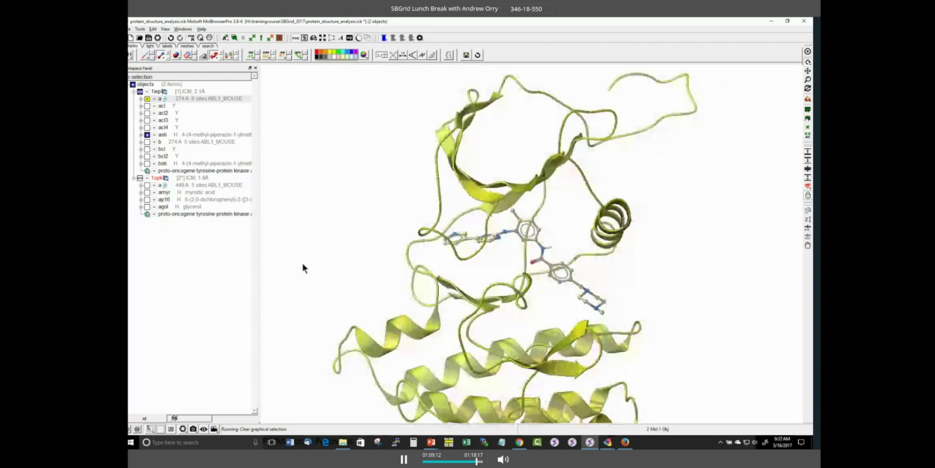
Step: Generate a receptor pocket surface around the chain a Sti ligand of 1iep and view the pocket from other angles
right_click(177, 135)
mouse_move(197, 168)
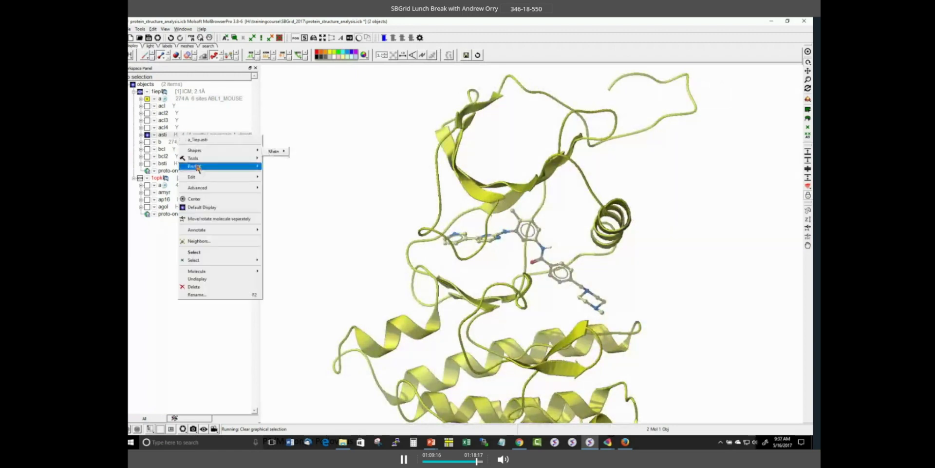
mouse_move(234, 169)
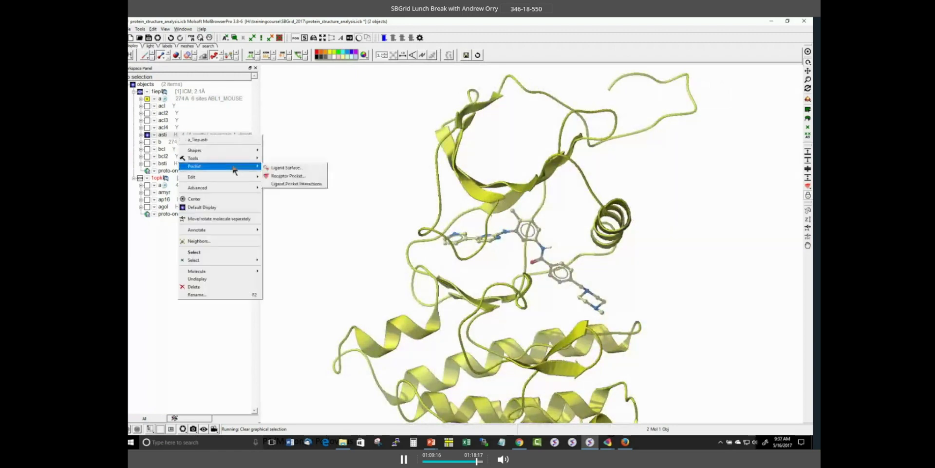
left_click(287, 176)
left_click(455, 239)
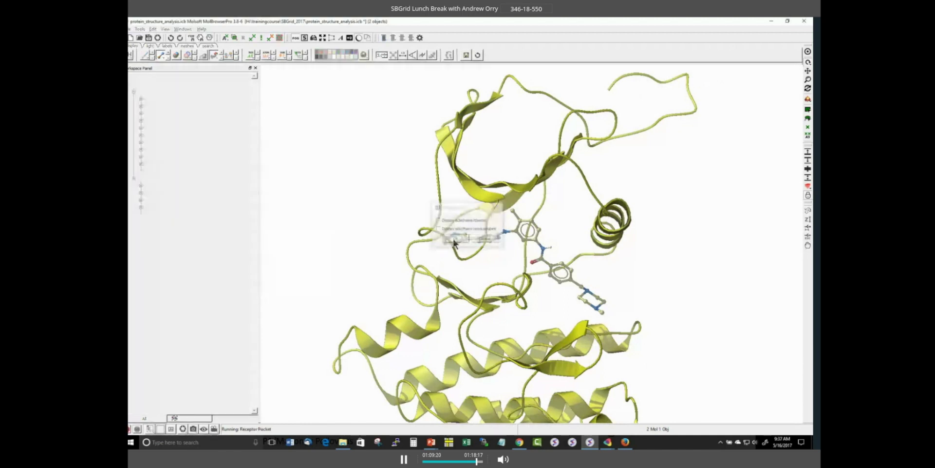
left_click_drag(367, 225, 336, 225)
mouse_move(489, 286)
left_mouse_down()
mouse_move(524, 292)
mouse_move(497, 271)
mouse_move(527, 289)
mouse_move(423, 287)
mouse_move(474, 294)
mouse_move(473, 285)
left_mouse_up()
Step: Hide and redisplay the chain a Sti ligand of 1iep, and build its ligand surface with the preset margin
left_click(147, 135)
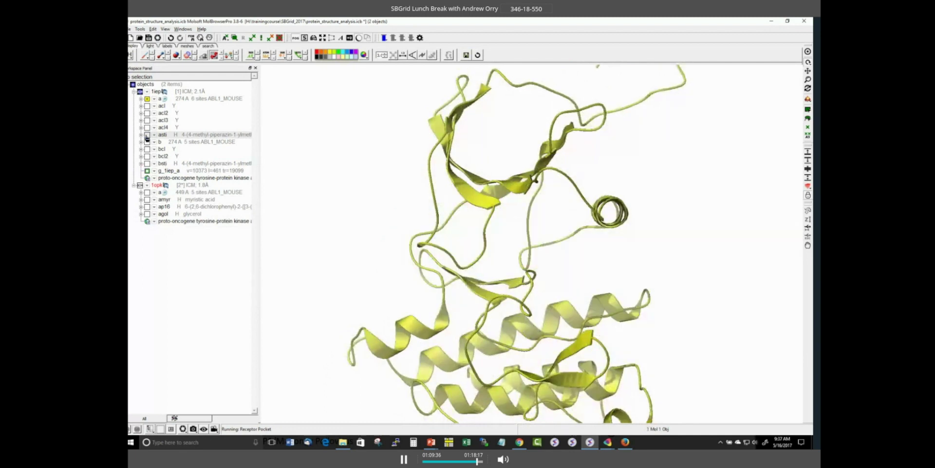
left_click(148, 135)
right_click(171, 137)
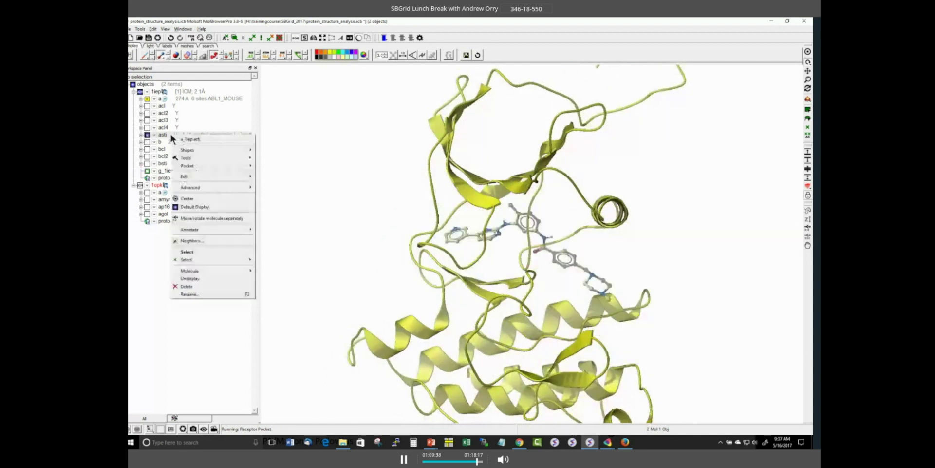
mouse_move(194, 168)
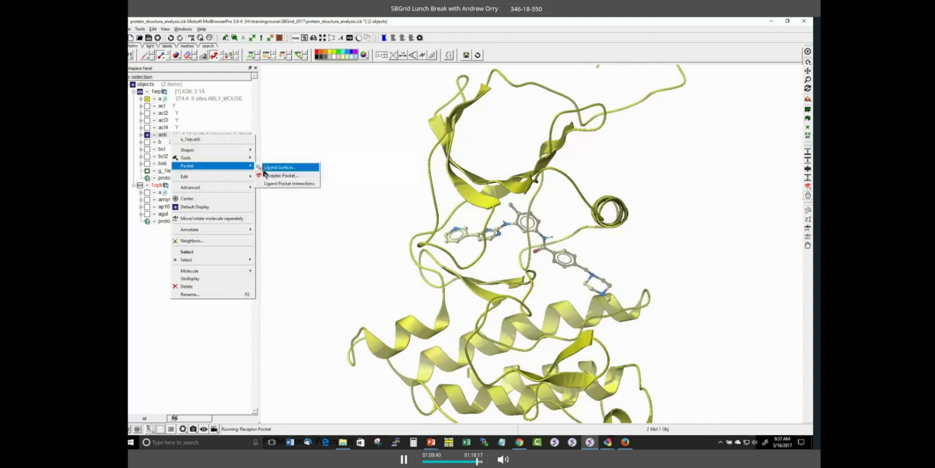
left_click(280, 167)
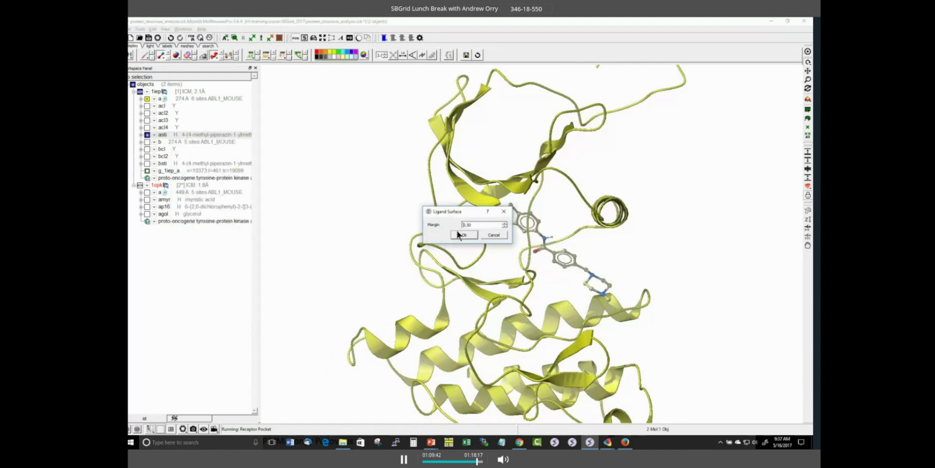
left_click(463, 236)
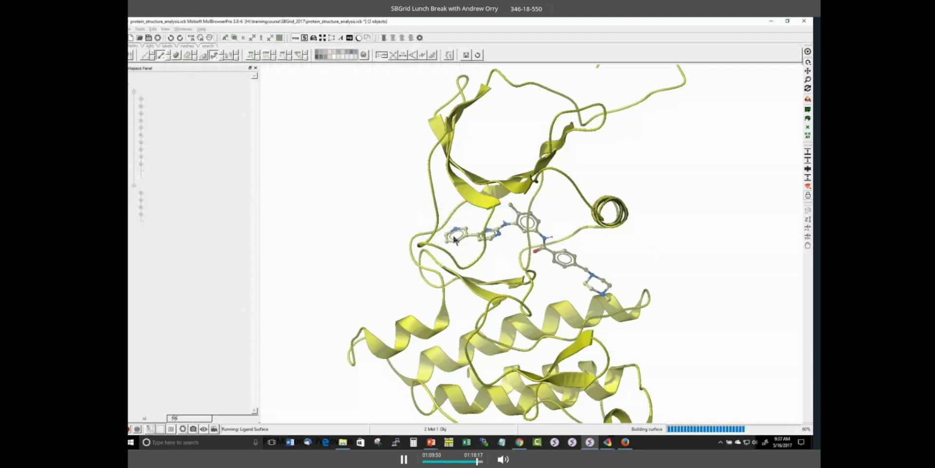
Step: Examine how the ligand fits inside the coloured pocket mesh by viewing it enlarged and from several angles
left_click_drag(529, 248, 448, 260)
left_click_drag(271, 260, 271, 287)
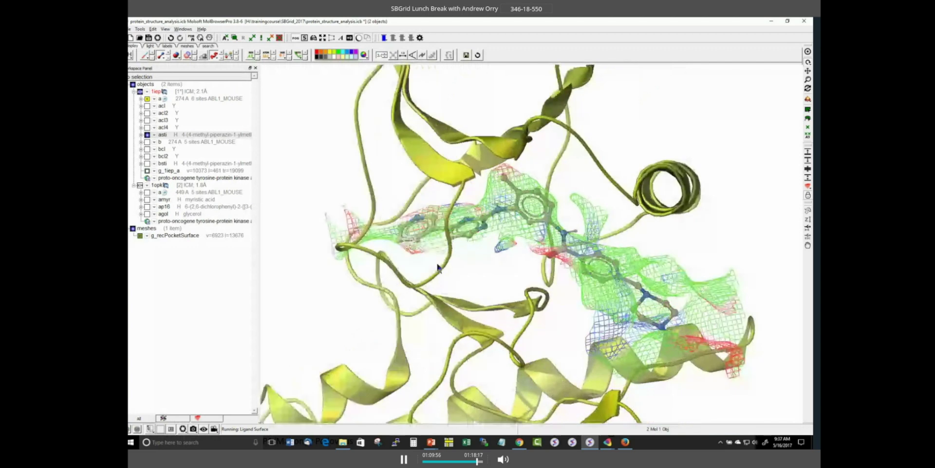
left_click_drag(438, 267, 496, 214)
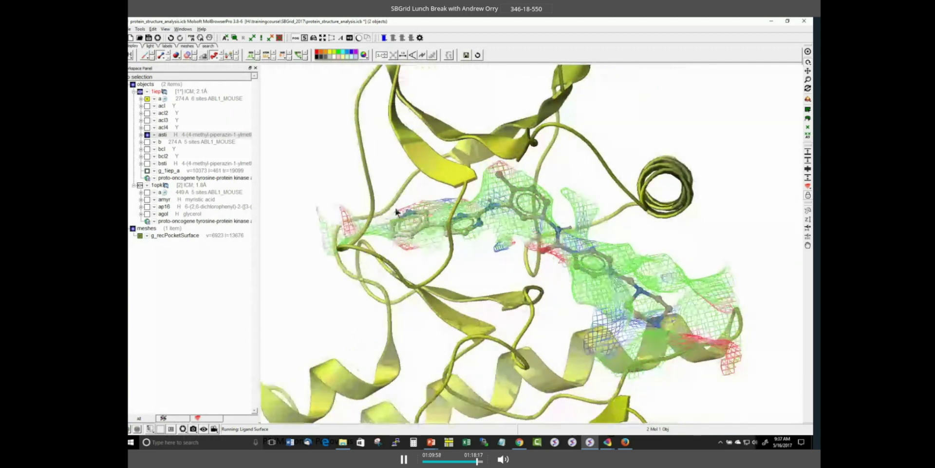
left_click_drag(397, 212, 394, 224)
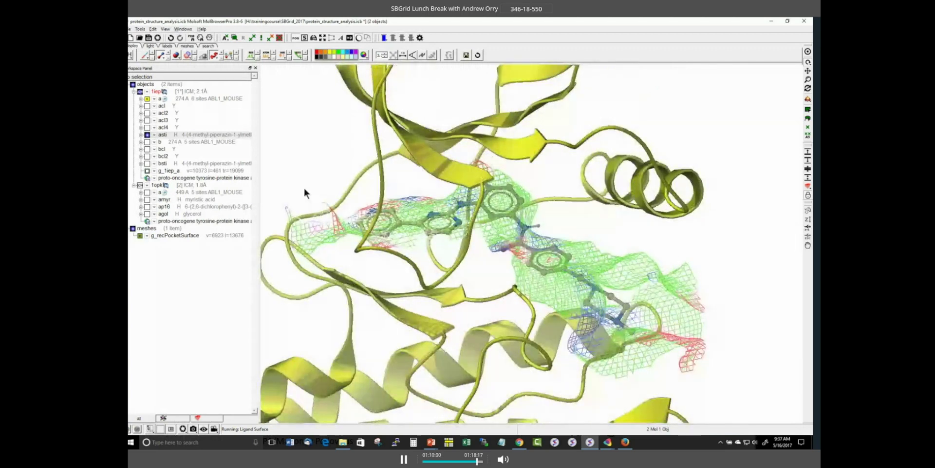
left_click_drag(303, 185, 324, 232)
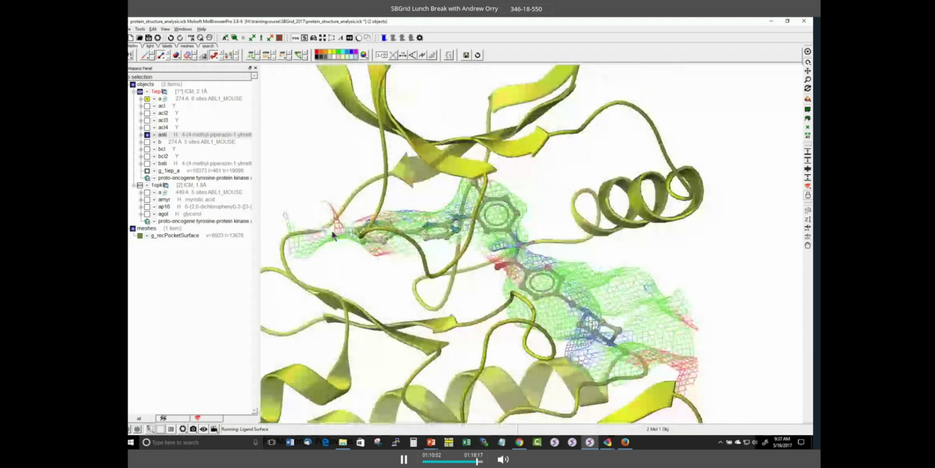
left_click_drag(311, 237, 329, 275)
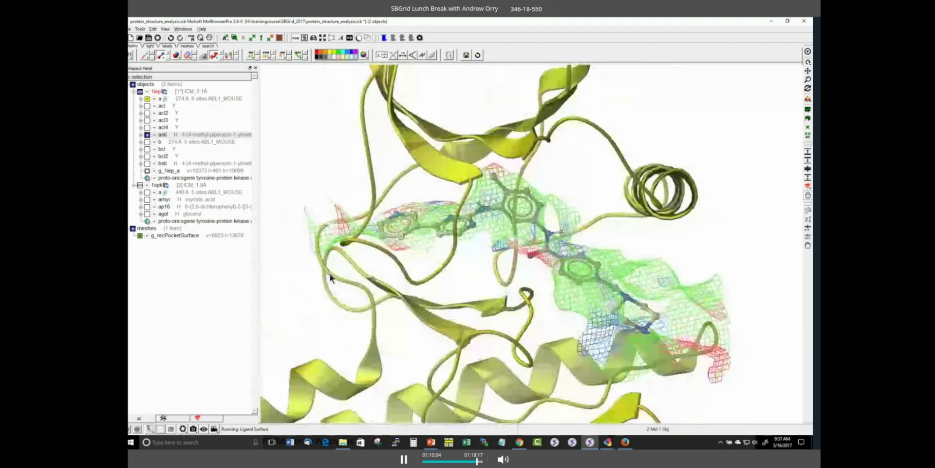
left_click_drag(549, 201, 645, 249)
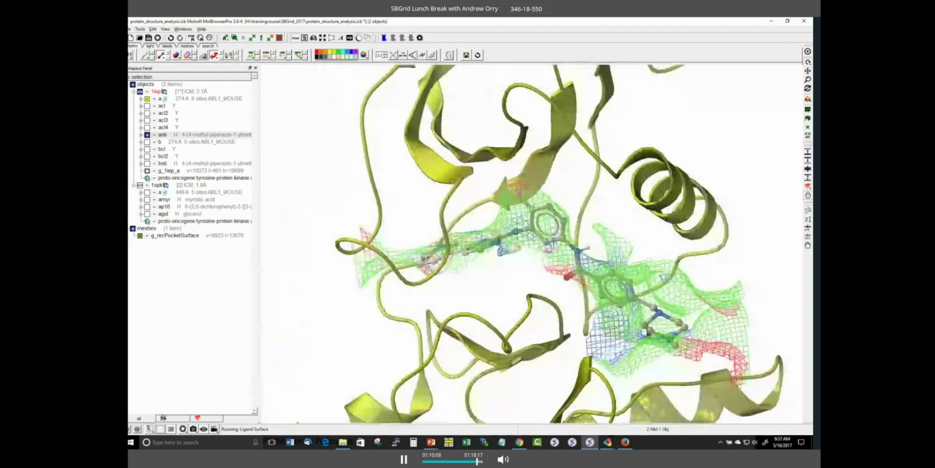
left_click_drag(616, 366, 688, 251)
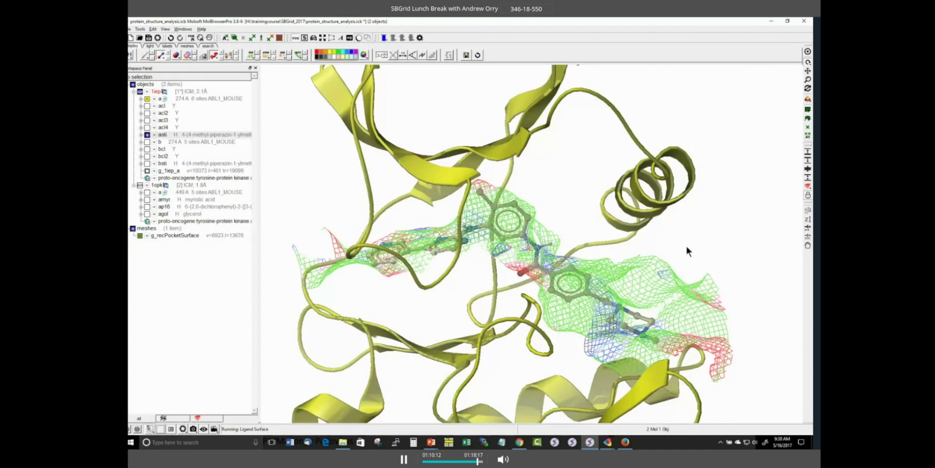
middle_click_drag(687, 251, 696, 225)
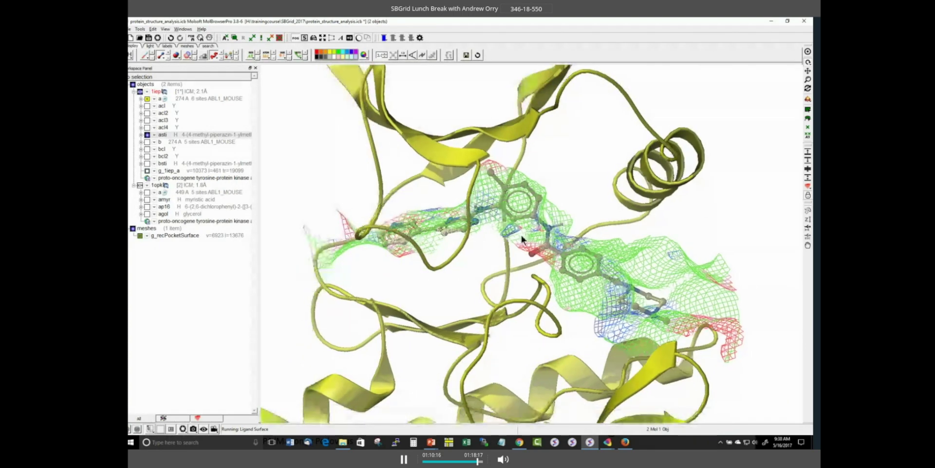
Step: Hide the g_recPocketSurface mesh and display the g_1iep_a receptor pocket surface instead
left_click(140, 236)
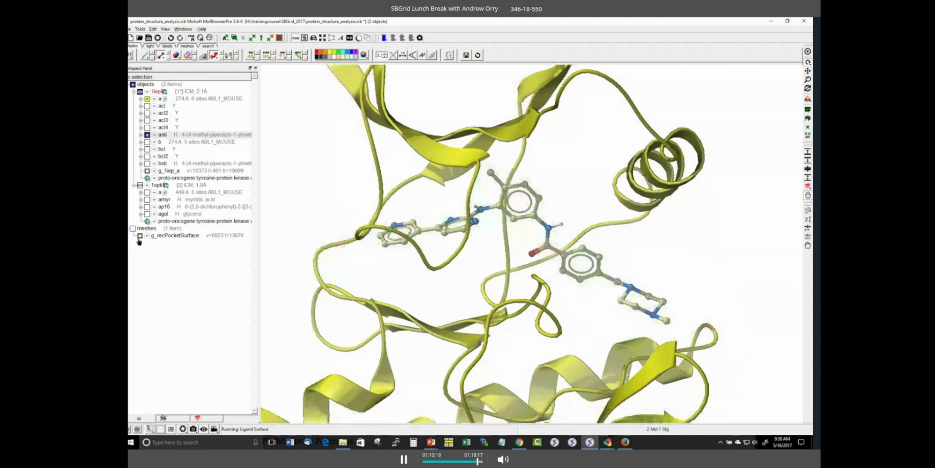
left_click(147, 171)
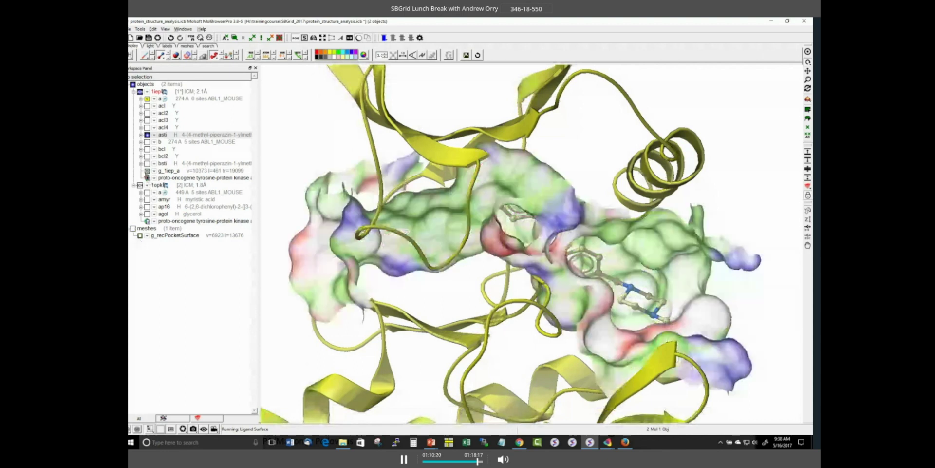
left_click(147, 171)
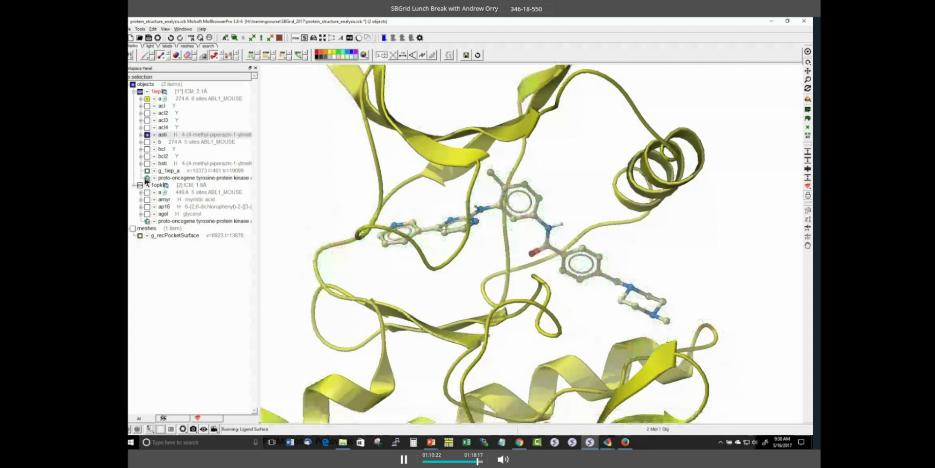
left_click(146, 171)
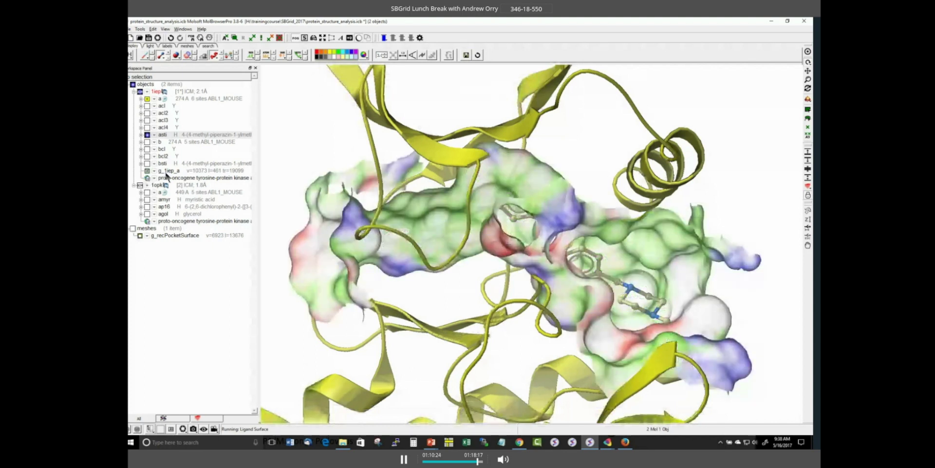
Step: Try to apply a uniform color to the g_1iep_a receptor pocket surface
right_click(166, 174)
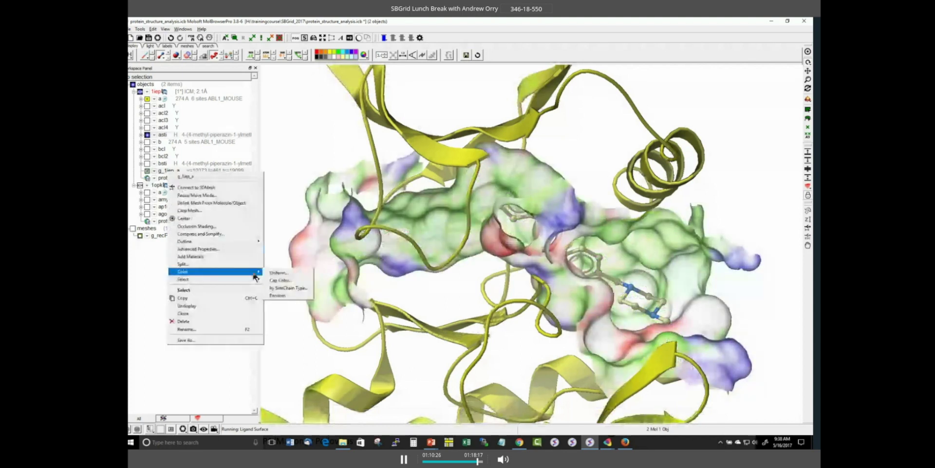
left_click(278, 273)
left_click(505, 224)
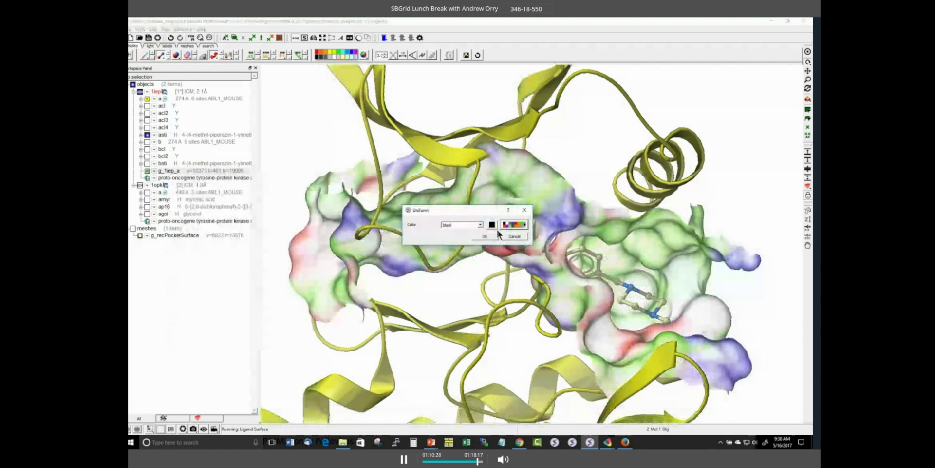
left_click(512, 227)
left_click(484, 237)
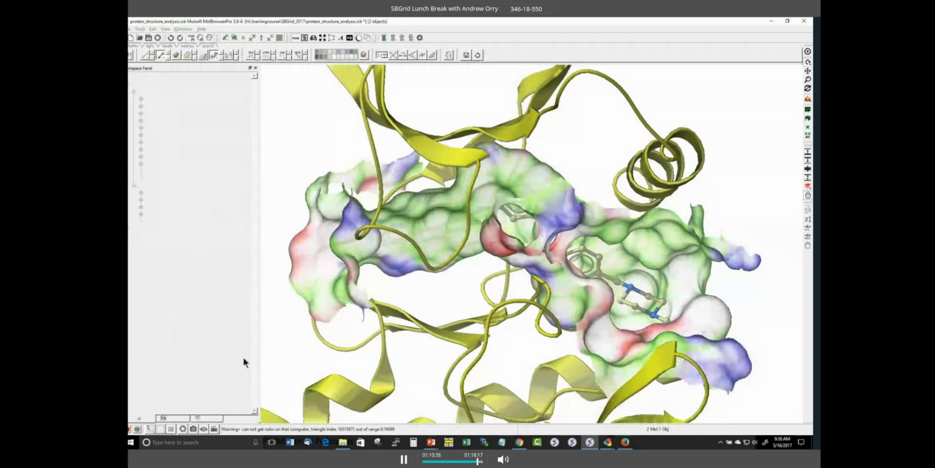
Step: Start a new MolBrowserPro session and reopen the recent project protein_structure_analysis.icb as read-only
right_click(590, 441)
left_click(575, 404)
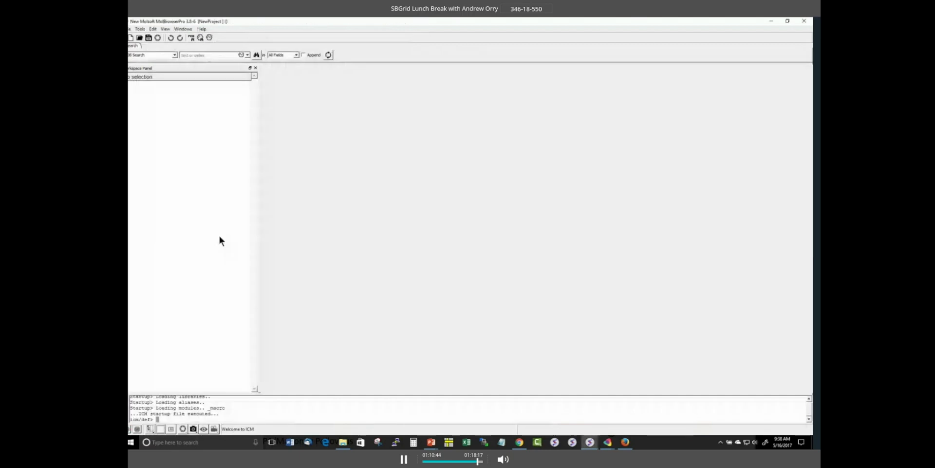
left_click(129, 28)
mouse_move(188, 181)
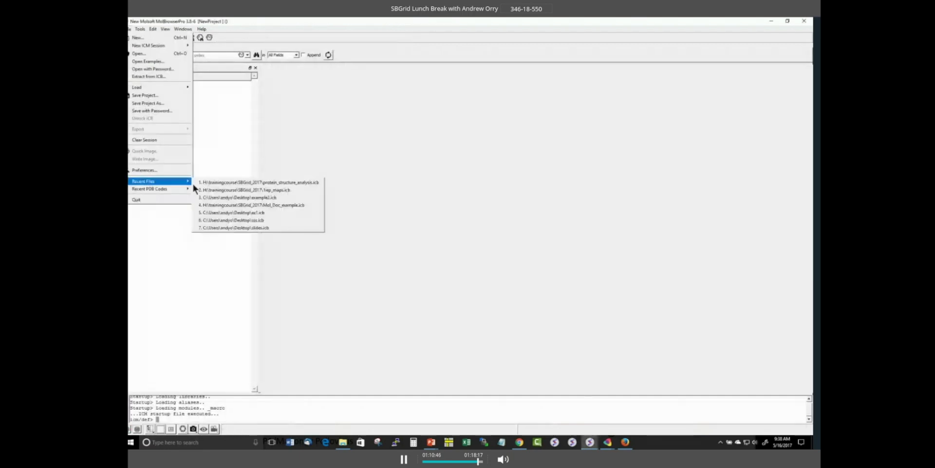
left_click(229, 182)
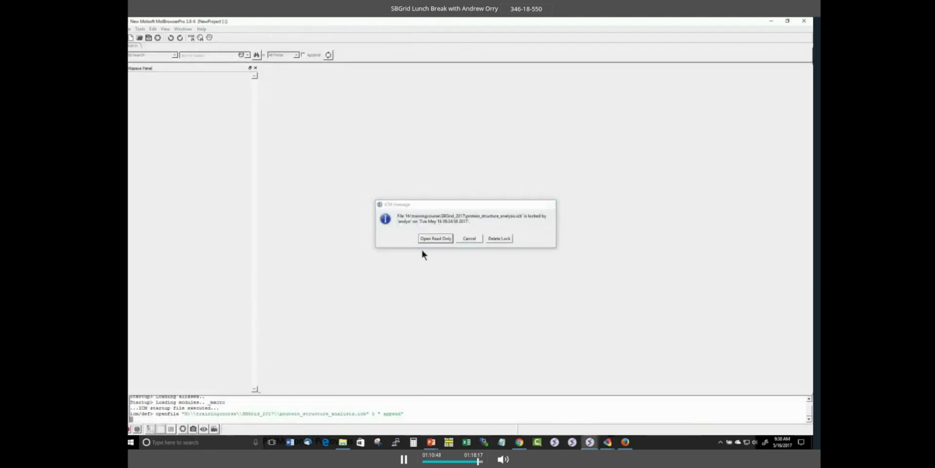
left_click(435, 238)
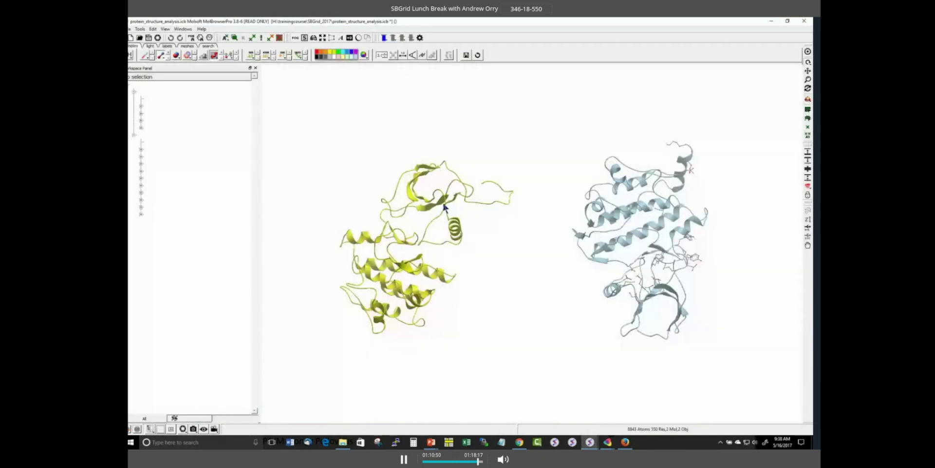
Step: Select both displayed proteins, 1iep and 1opk, superimpose them, and clear the selection
right_click_drag(771, 403, 337, 99)
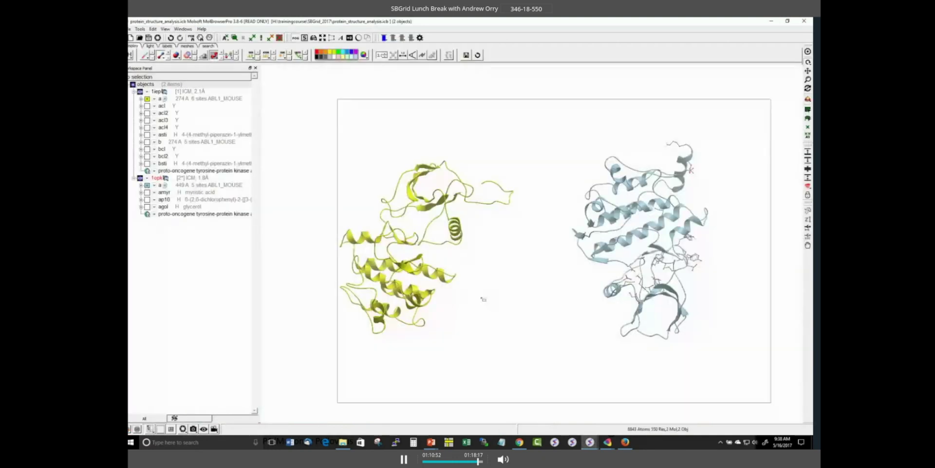
key("ctrl+a")
left_click(263, 55)
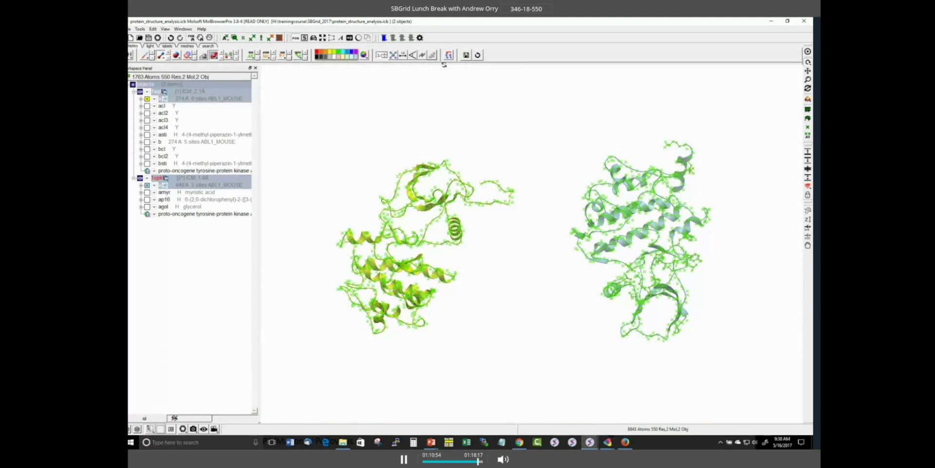
left_click(455, 238)
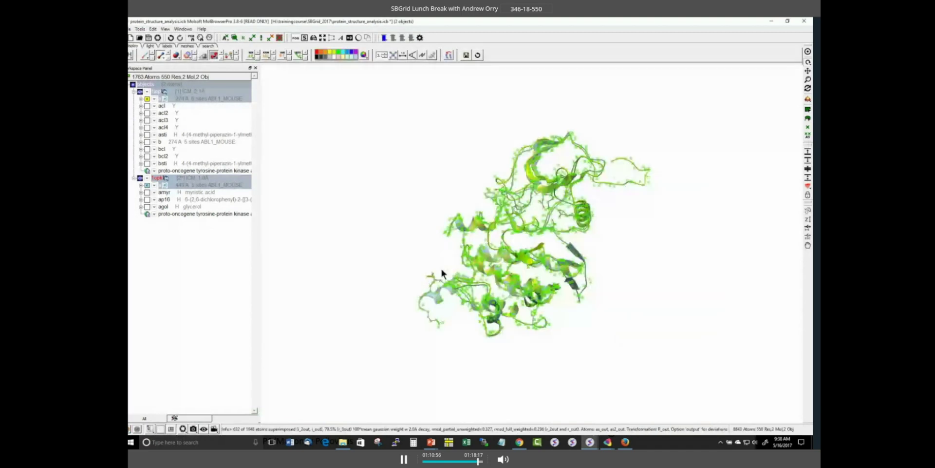
key("Escape")
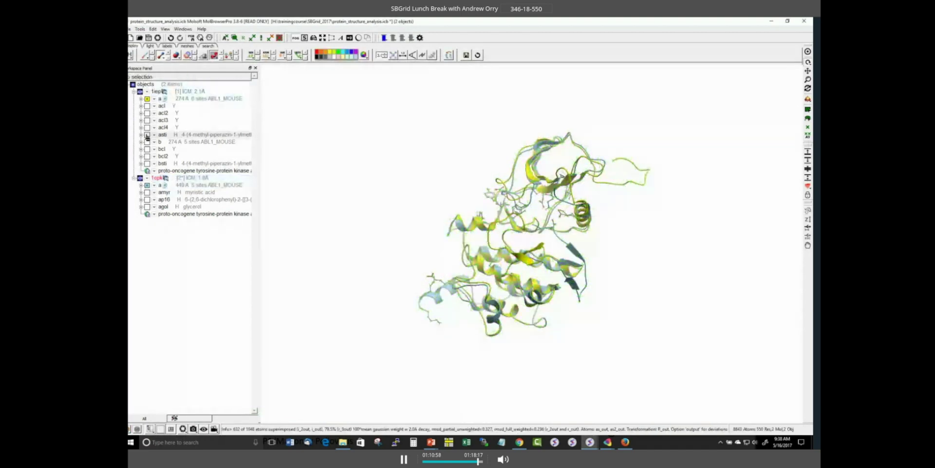
Step: Generate the receptor pocket surface around the asti ligand of 1iep with the default settings
right_click(176, 134)
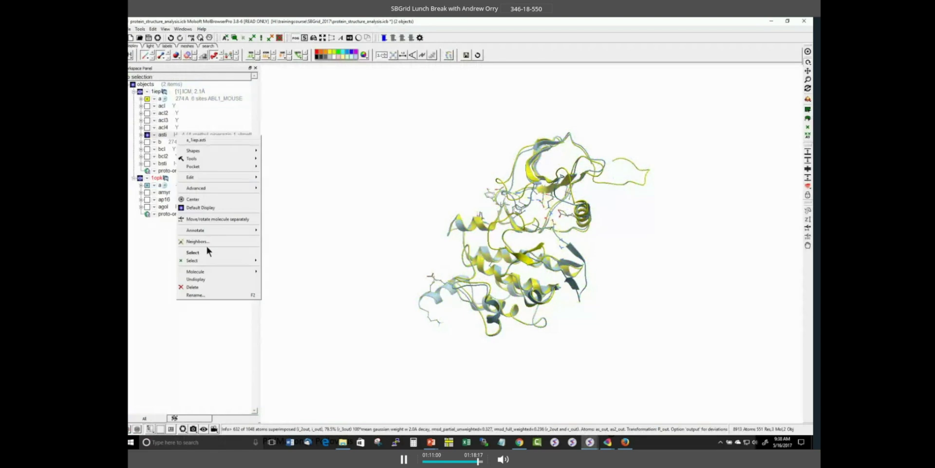
mouse_move(219, 166)
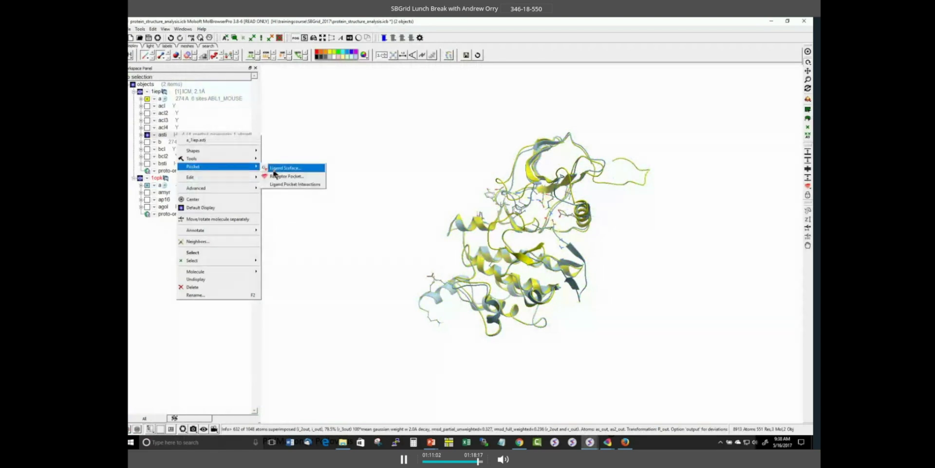
left_click(282, 176)
left_click(444, 235)
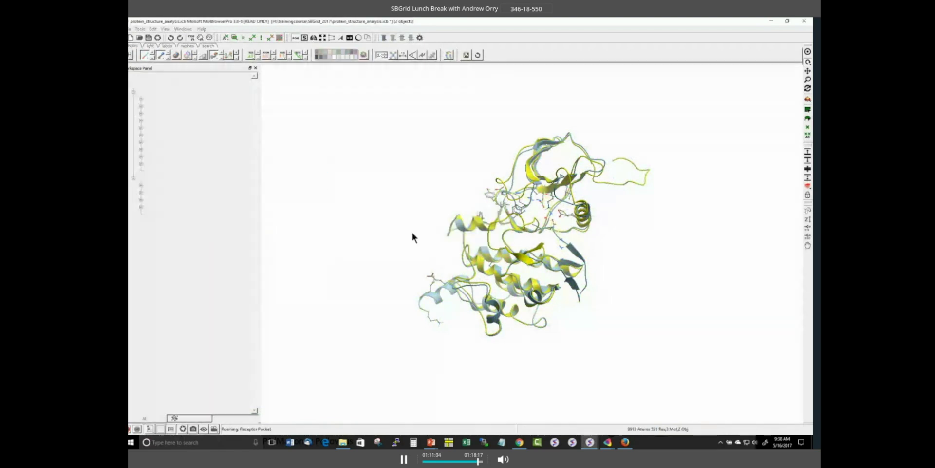
Step: Display the ap16 ligand of 1opk and generate its receptor pocket surface with the default settings
left_click(146, 206)
left_click(147, 213)
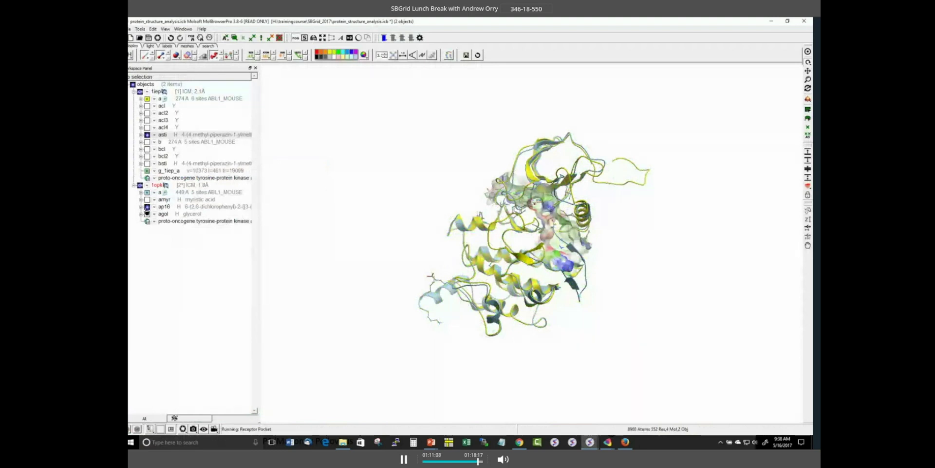
right_click(180, 204)
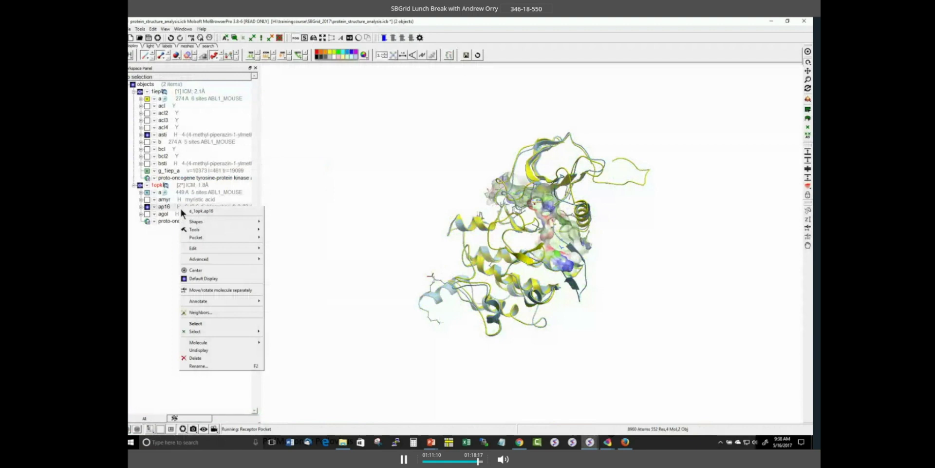
mouse_move(207, 243)
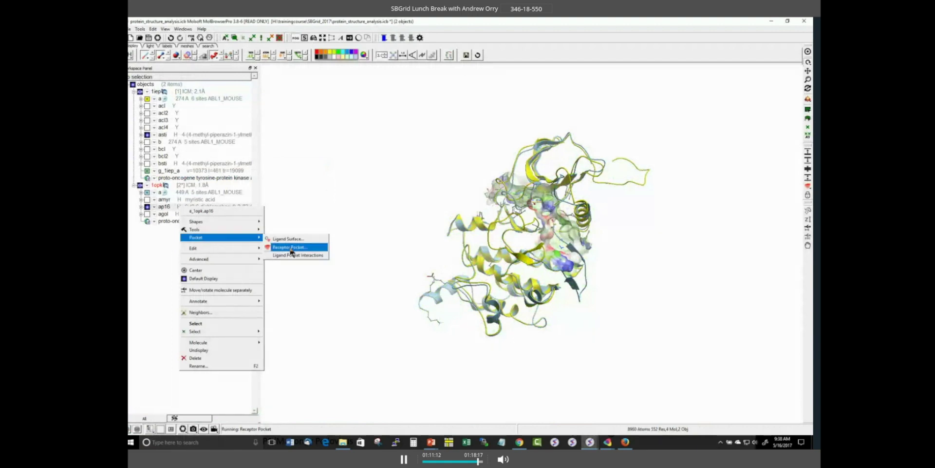
left_click(292, 251)
left_click(455, 239)
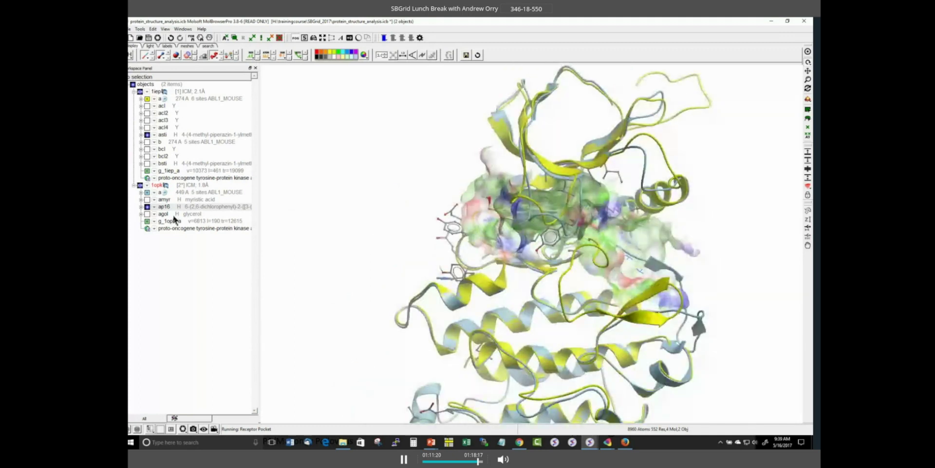
Step: Apply a uniform white color (#ffffff) to the g_1opk_a receptor pocket surface
right_click(174, 217)
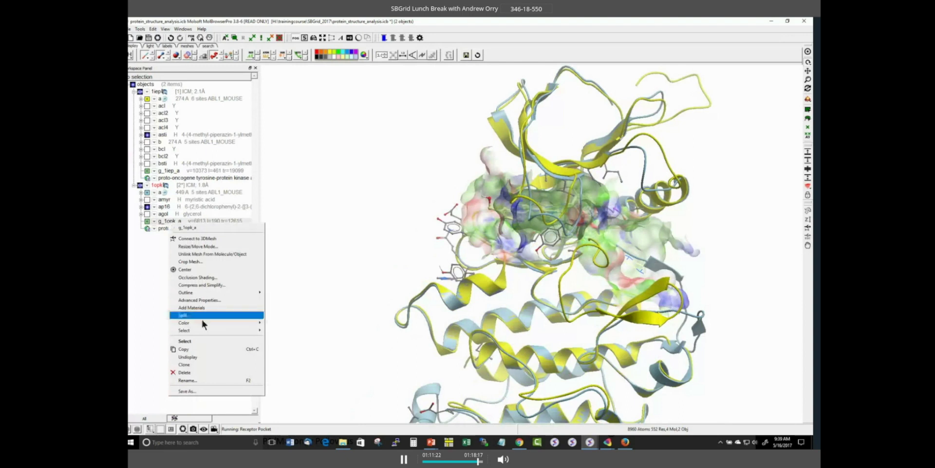
mouse_move(202, 323)
left_click(285, 323)
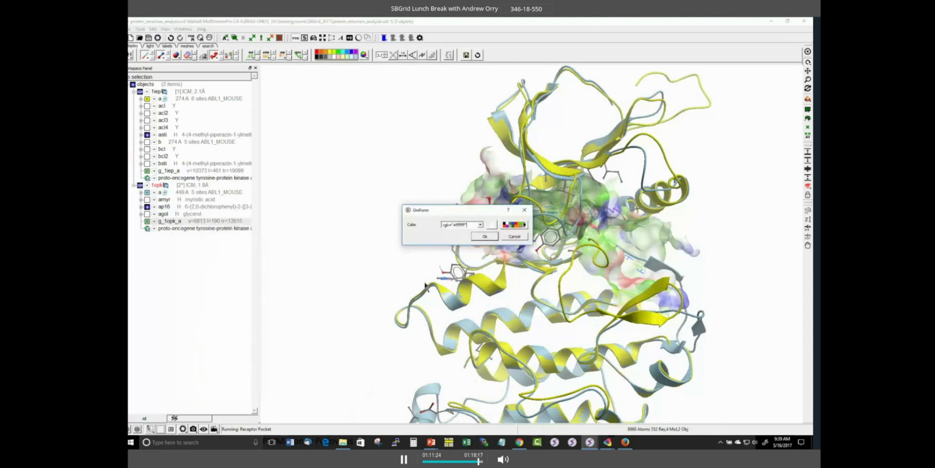
left_click(482, 236)
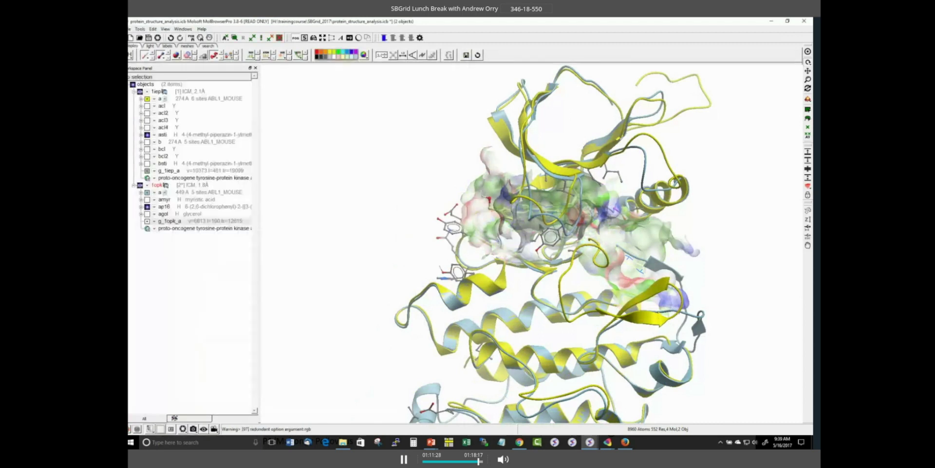
Step: Apply a uniform red color to the g_1iep_a receptor pocket surface
right_click(172, 167)
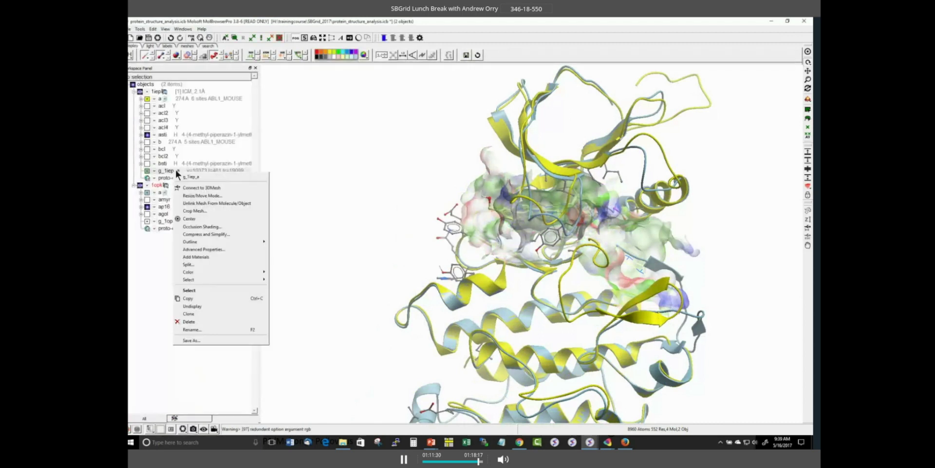
mouse_move(242, 275)
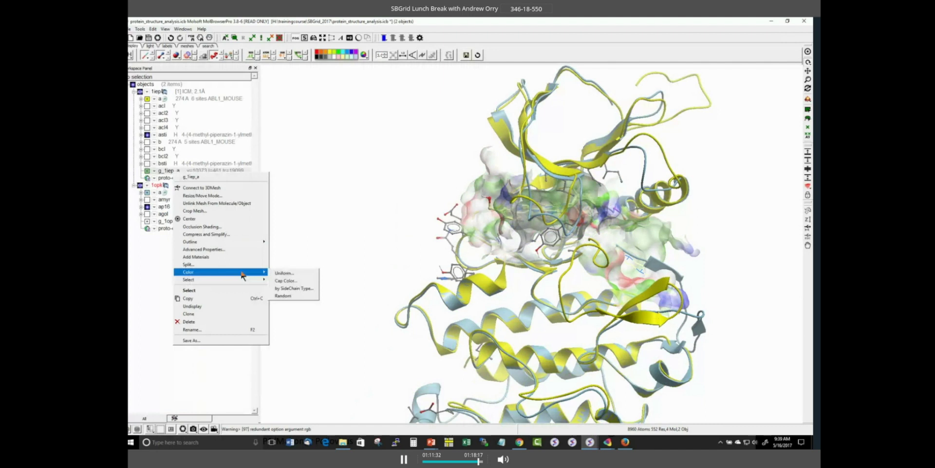
left_click(285, 272)
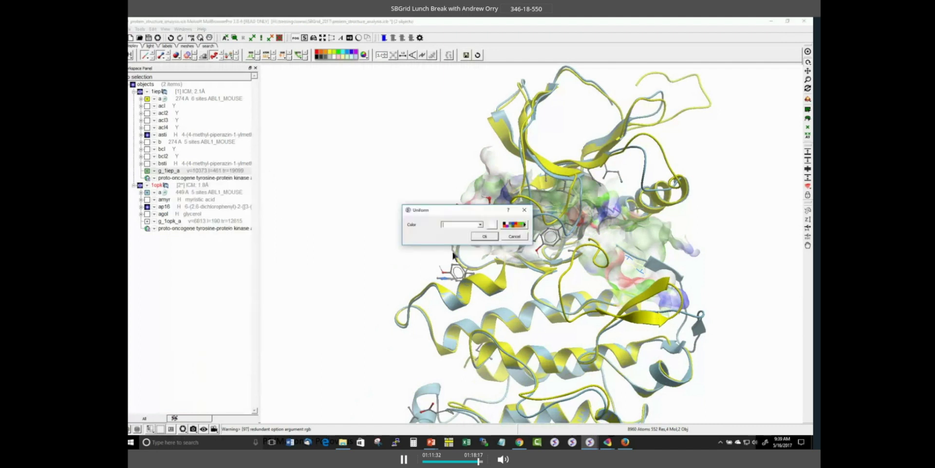
left_click(516, 227)
left_click(484, 237)
key("Return")
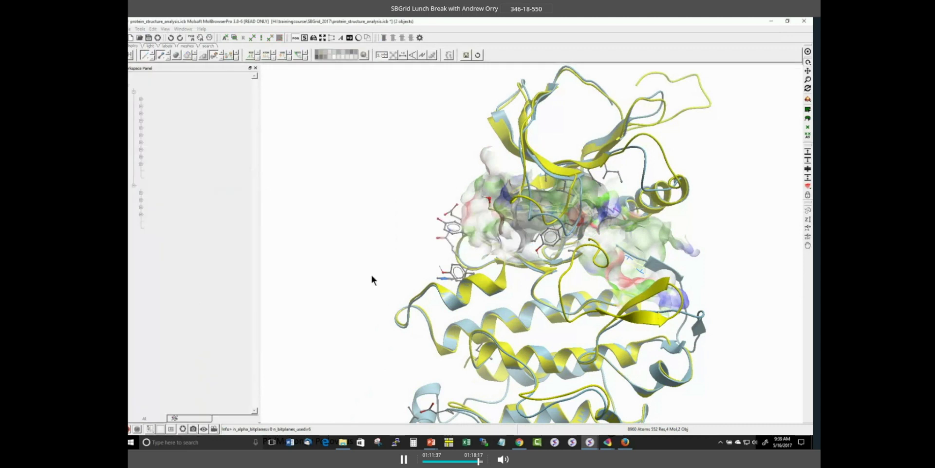
Step: Set the 3D view background to black and compare the red and white pocket surfaces from different angles
left_click_drag(730, 232, 691, 231)
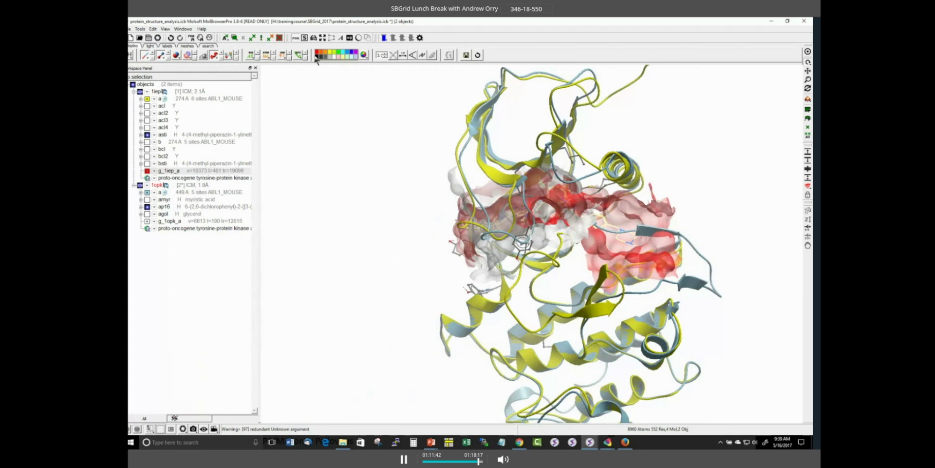
left_click_drag(317, 57, 382, 169)
left_click_drag(613, 200, 640, 205)
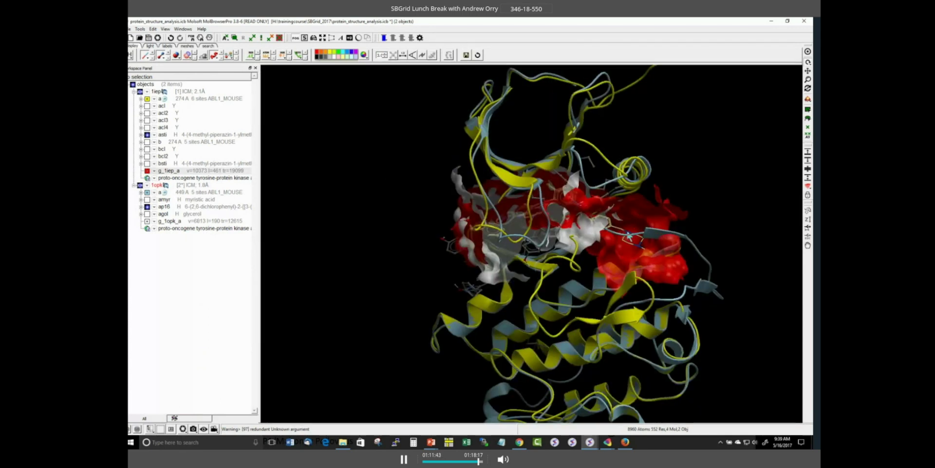
left_click_drag(625, 262, 611, 241)
Step: Hide both receptor pocket surfaces, g_1iep_a and g_1opk_a
left_click(148, 170)
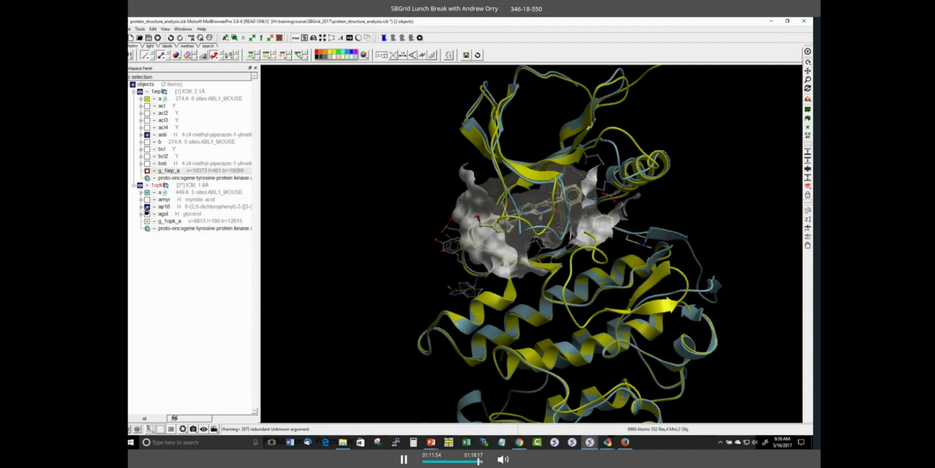
left_click(147, 220)
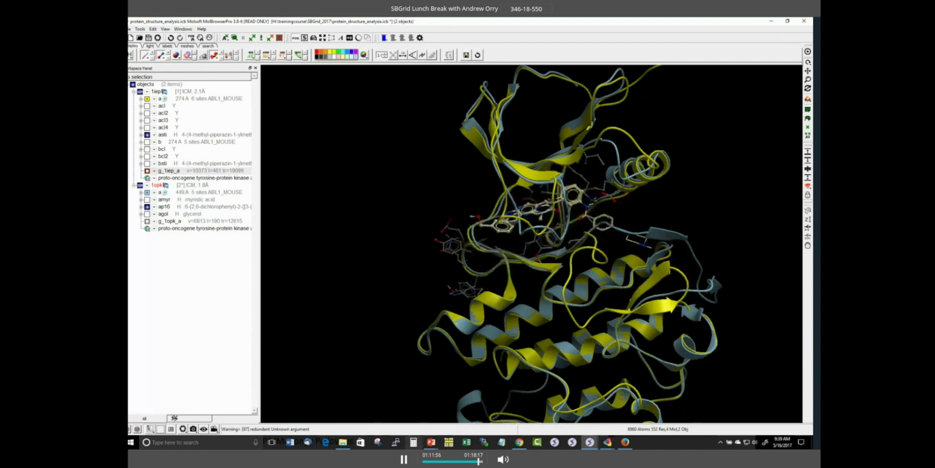
Step: Switch to the ICM-Browser-Pro presentation in PowerPoint and show the "Electrostatics and Binding Properties" slide
mouse_move(431, 442)
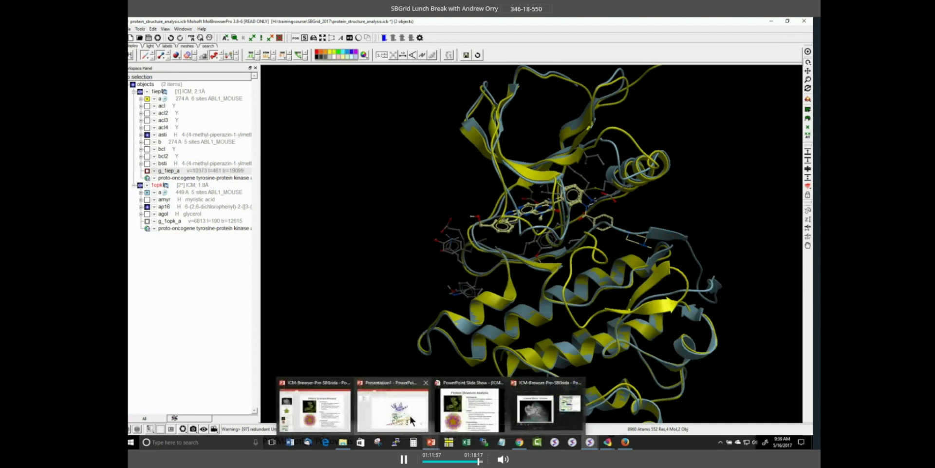
left_click(410, 414)
scroll(215, 327, "down", 3)
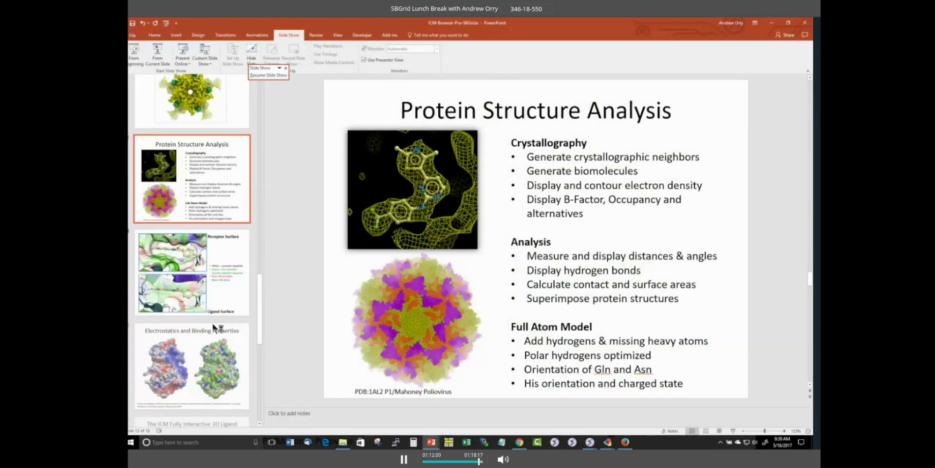
scroll(214, 327, "down", 2)
left_click(214, 284)
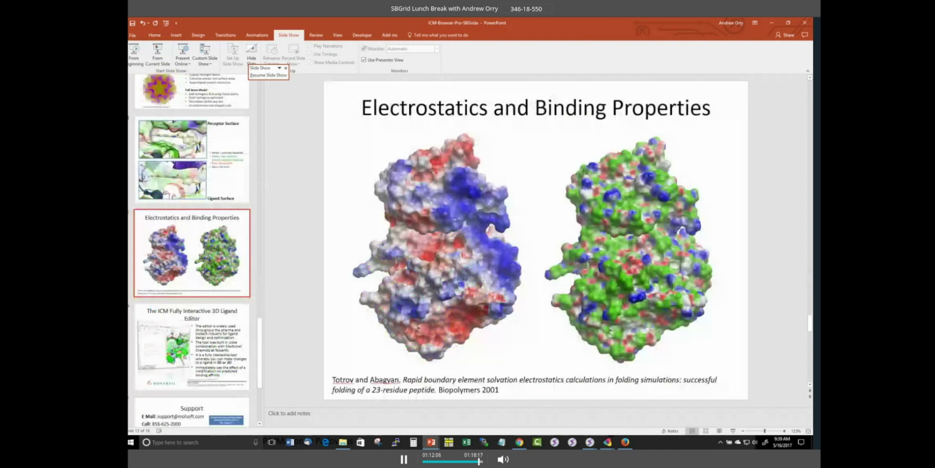
Step: Switch back to MolBrowserPro, hide the whole 1opk structure and set the background to white
key("alt+Tab")
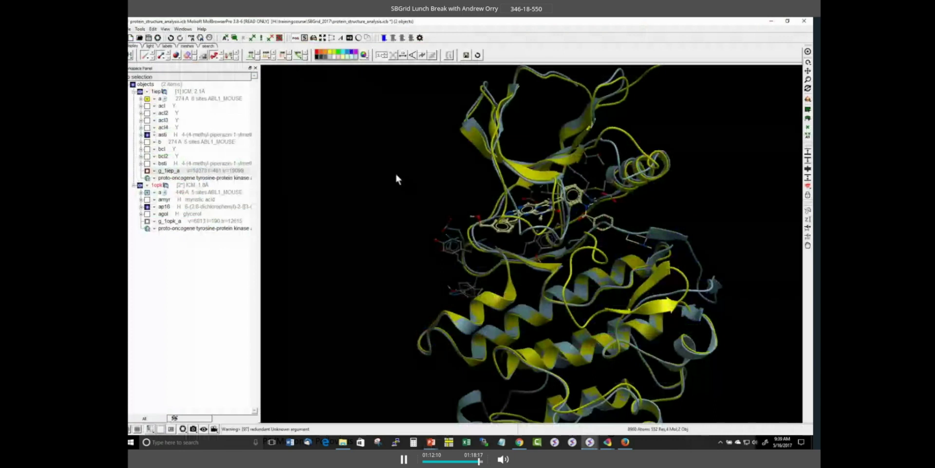
left_click(139, 185)
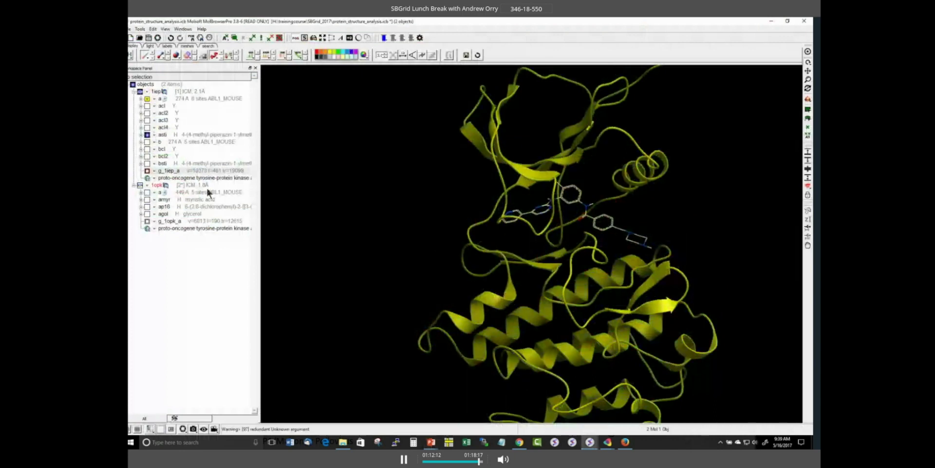
left_click(334, 57)
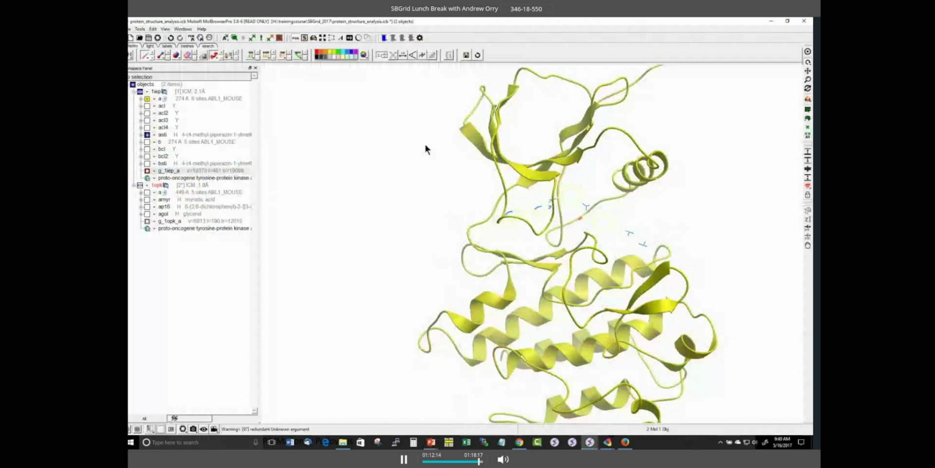
Step: Select the part of 1iep around the binding site and generate an electrostatic surface mesh for it
left_click_drag(397, 135, 702, 300)
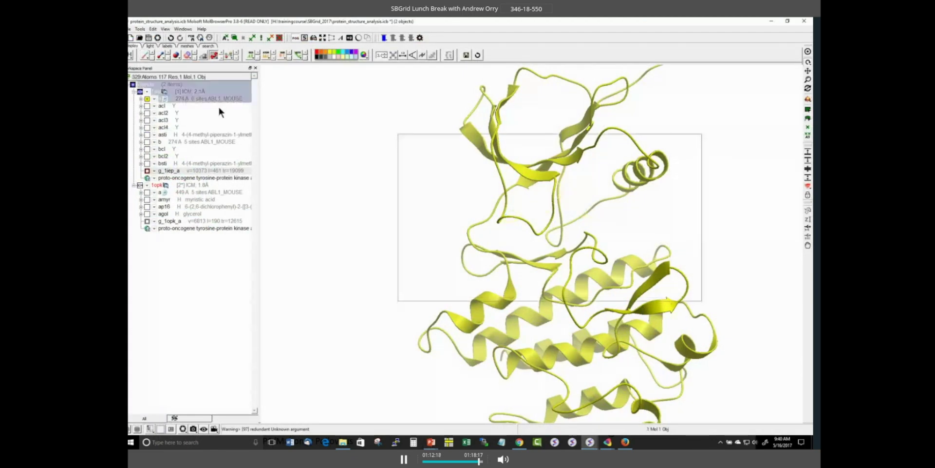
left_click(187, 46)
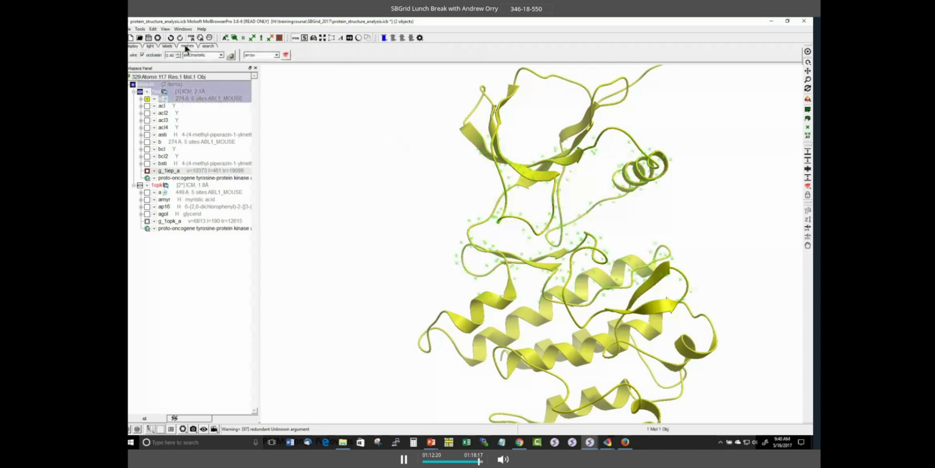
left_click(232, 55)
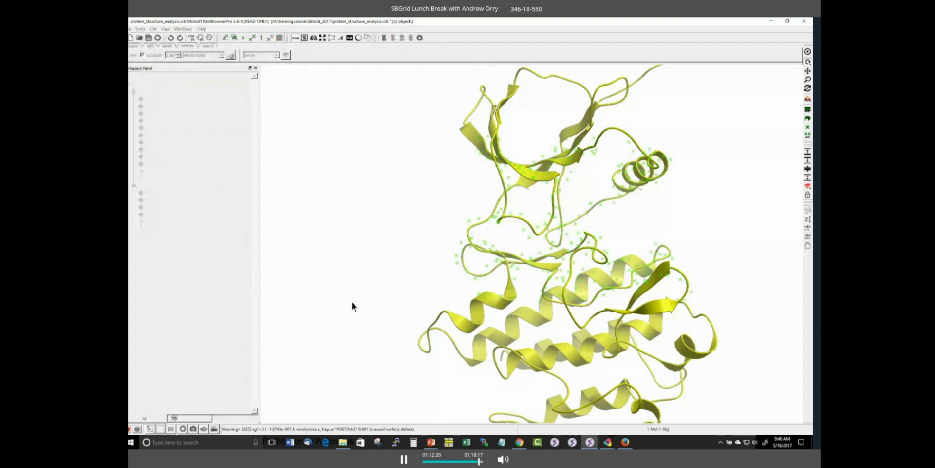
Step: Review the electrostatics slide in PowerPoint, then switch to the other protein_structure_analysis.icb session in MolBrowserPro
left_click(430, 442)
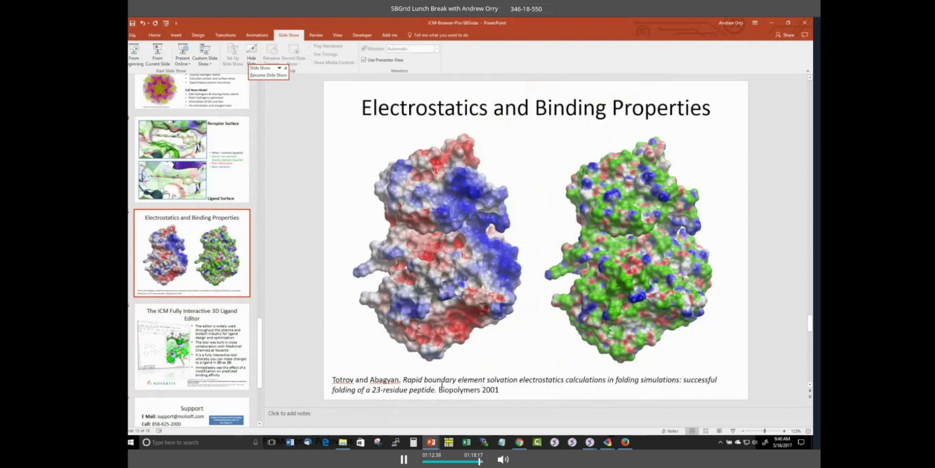
key("alt+Tab")
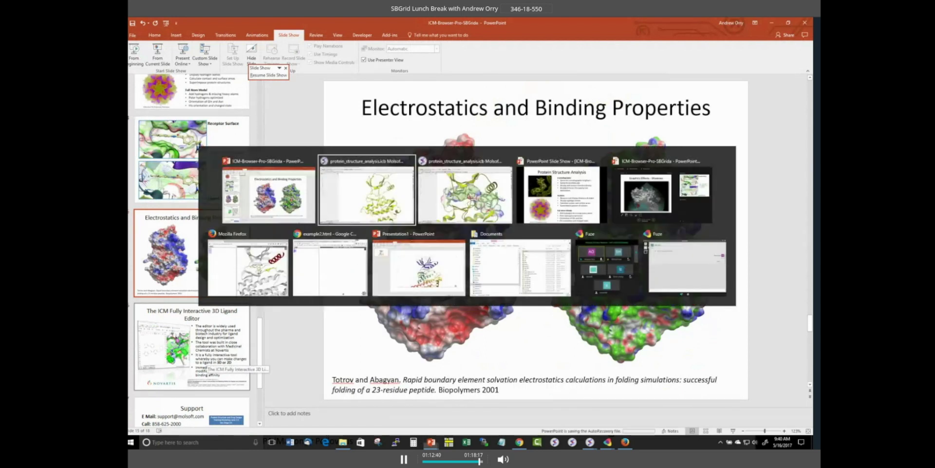
key("alt+Tab")
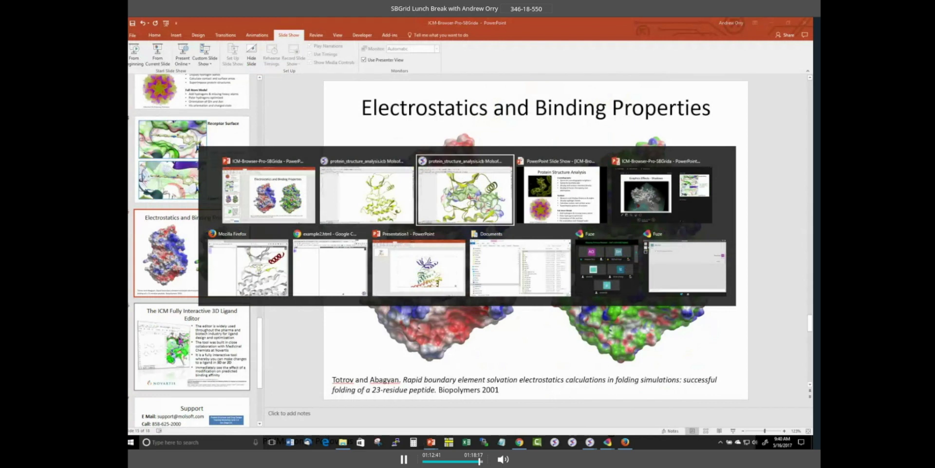